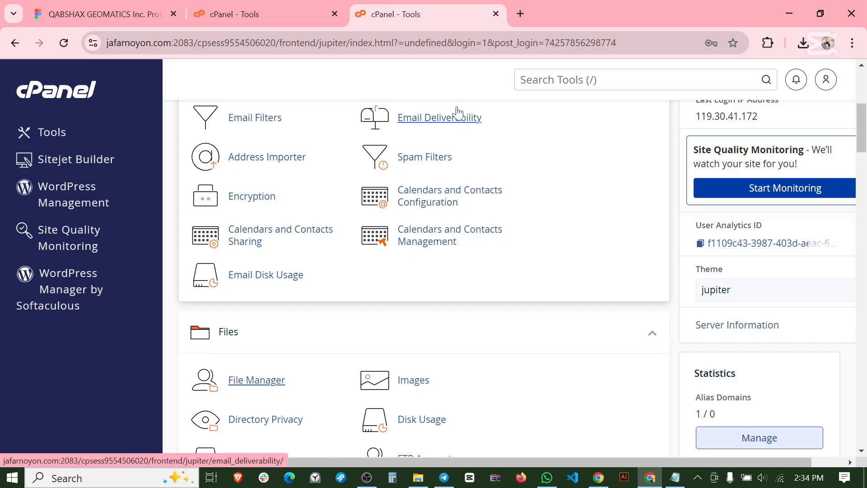
- Look over the cPanel tools and open File Manager from the Files section
{"action": "scroll", "coordinate": [599, 319], "scroll_direction": "up", "scroll_amount": 5}
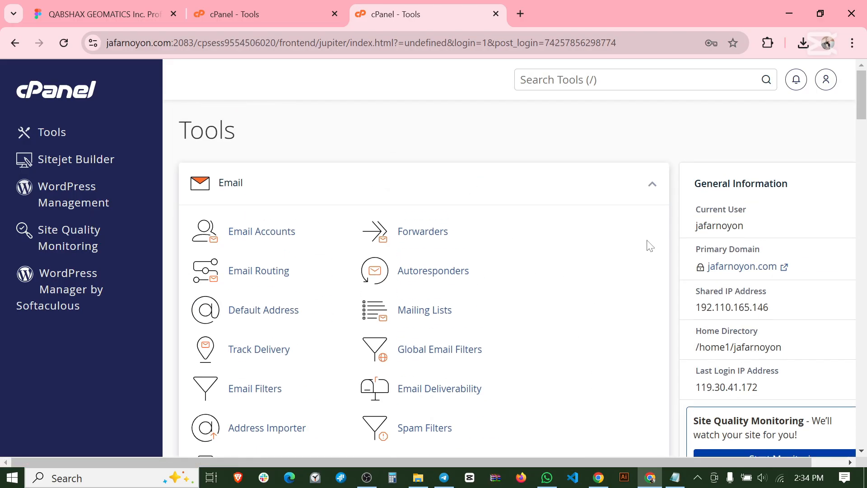
{"action": "scroll", "coordinate": [505, 286], "scroll_direction": "down", "scroll_amount": 15}
{"action": "scroll", "coordinate": [452, 277], "scroll_direction": "down", "scroll_amount": 14}
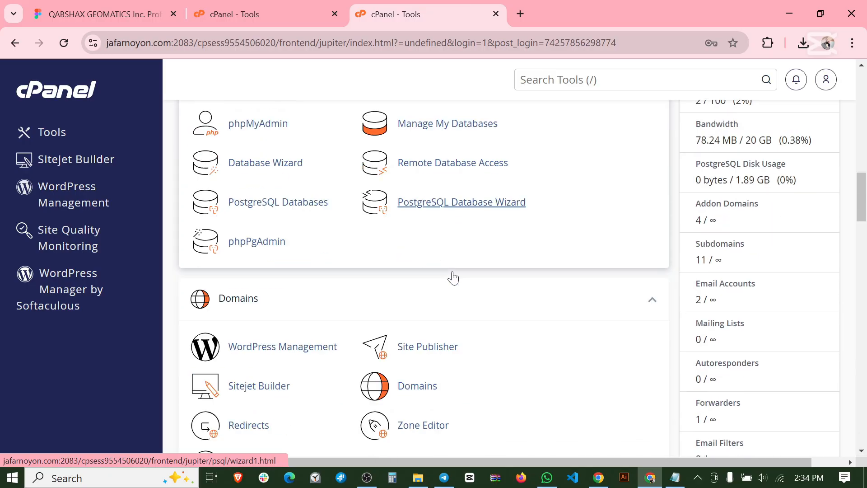
{"action": "scroll", "coordinate": [451, 276], "scroll_direction": "down", "scroll_amount": 6}
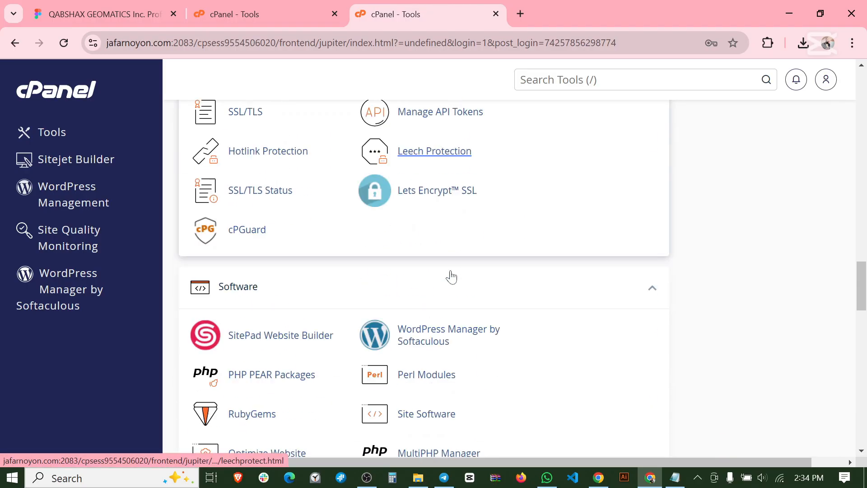
{"action": "scroll", "coordinate": [387, 212], "scroll_direction": "up", "scroll_amount": 20}
{"action": "scroll", "coordinate": [332, 213], "scroll_direction": "up", "scroll_amount": 6}
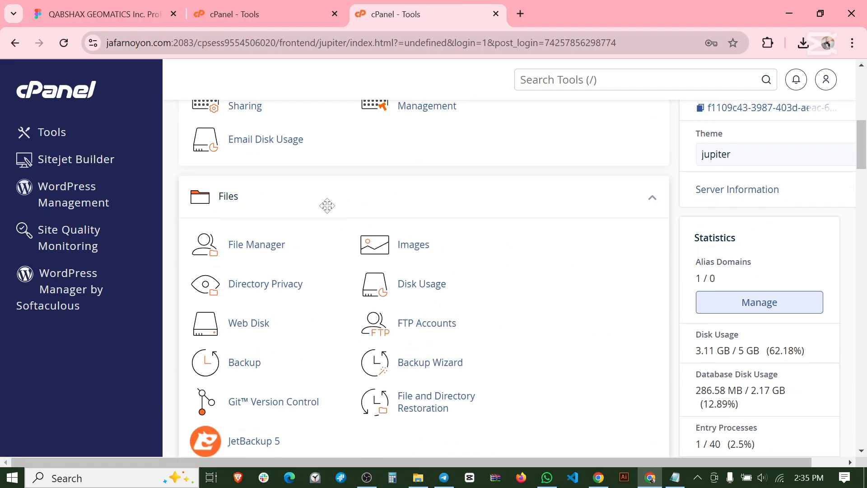
{"action": "left_click", "coordinate": [250, 248]}
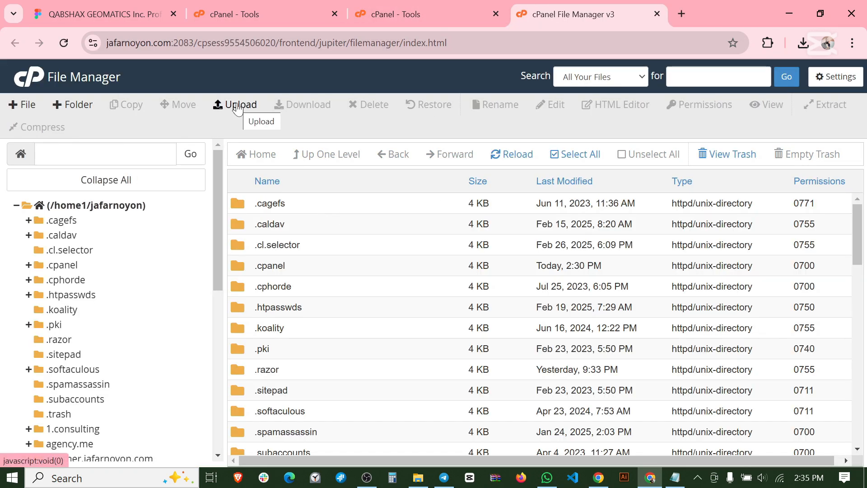
- Open the site folder of the "another" subdomain in the folder tree
{"action": "scroll", "coordinate": [136, 368], "scroll_direction": "down", "scroll_amount": 3}
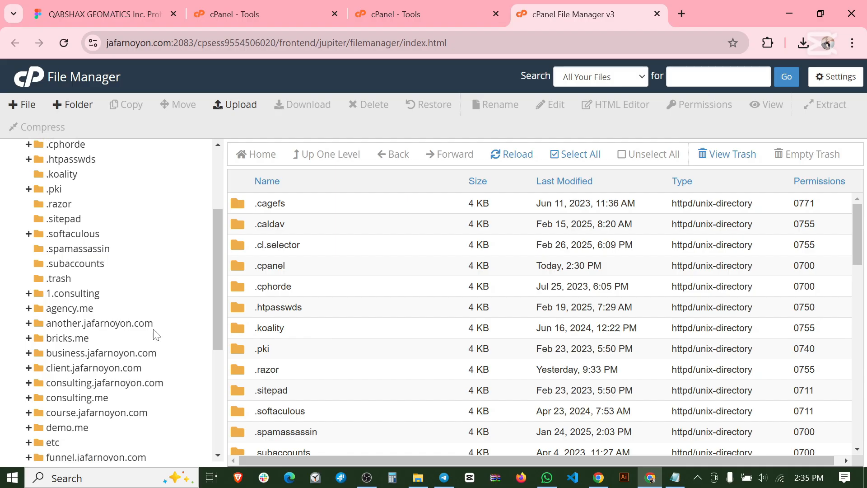
{"action": "left_click", "coordinate": [99, 320]}
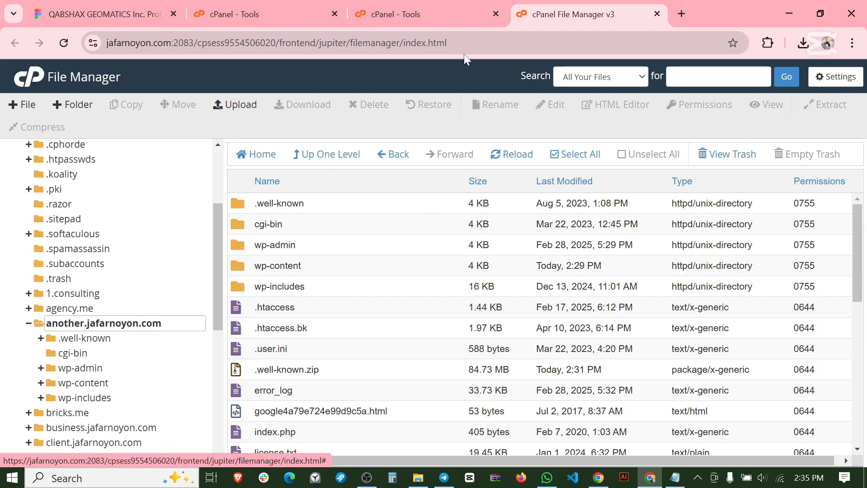
- Examine the WordPress files in the "another" subdomain's folder and the other site folders in the tree
{"action": "scroll", "coordinate": [341, 320], "scroll_direction": "down", "scroll_amount": 8}
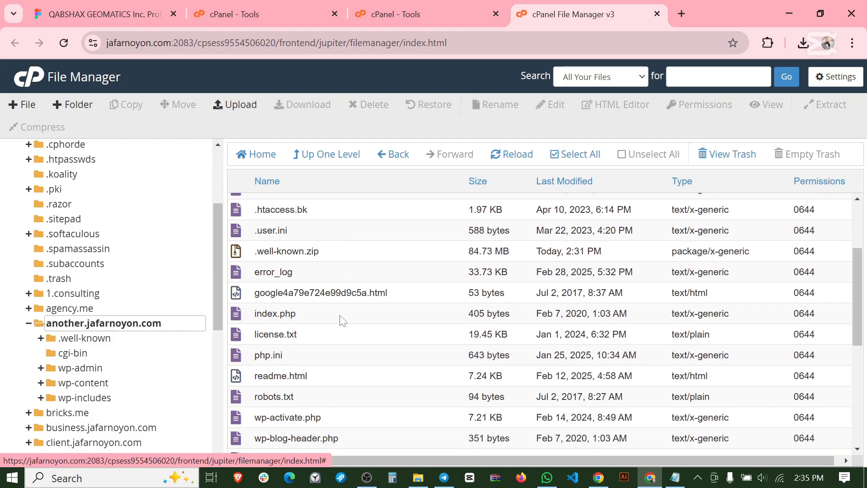
{"action": "scroll", "coordinate": [341, 319], "scroll_direction": "up", "scroll_amount": 8}
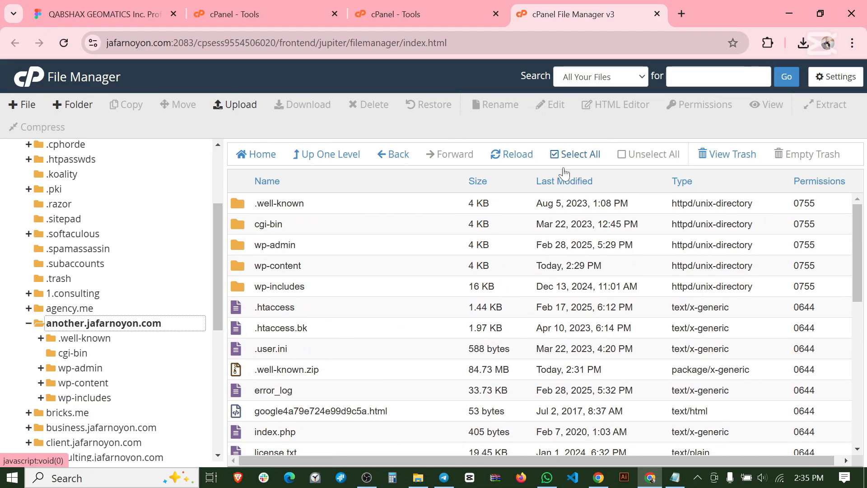
{"action": "scroll", "coordinate": [388, 291], "scroll_direction": "down", "scroll_amount": 8}
{"action": "scroll", "coordinate": [389, 291], "scroll_direction": "up", "scroll_amount": 8}
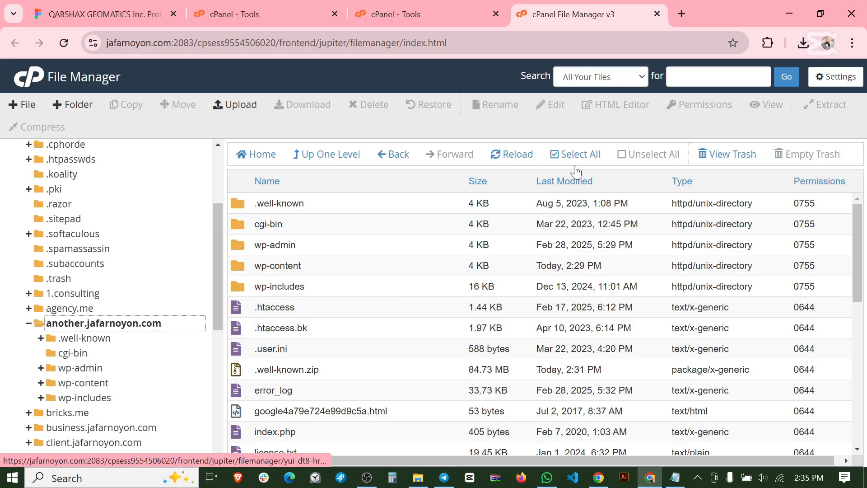
{"action": "scroll", "coordinate": [320, 325], "scroll_direction": "down", "scroll_amount": 8}
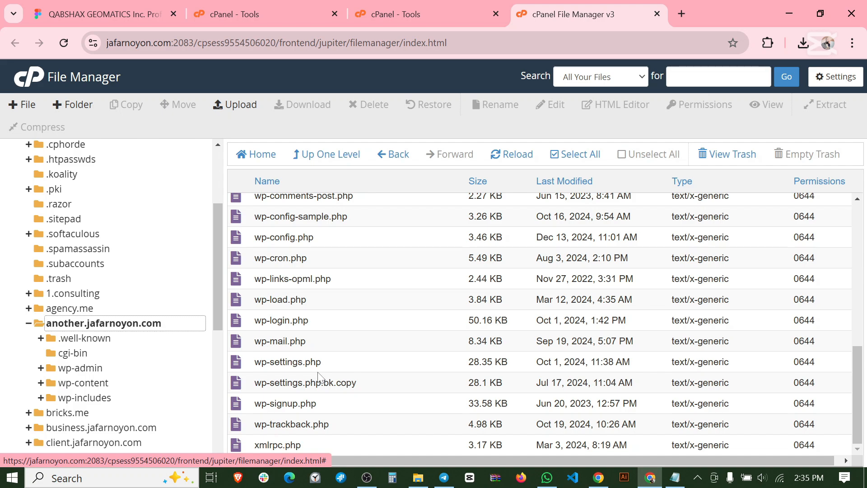
{"action": "scroll", "coordinate": [319, 378], "scroll_direction": "up", "scroll_amount": 10}
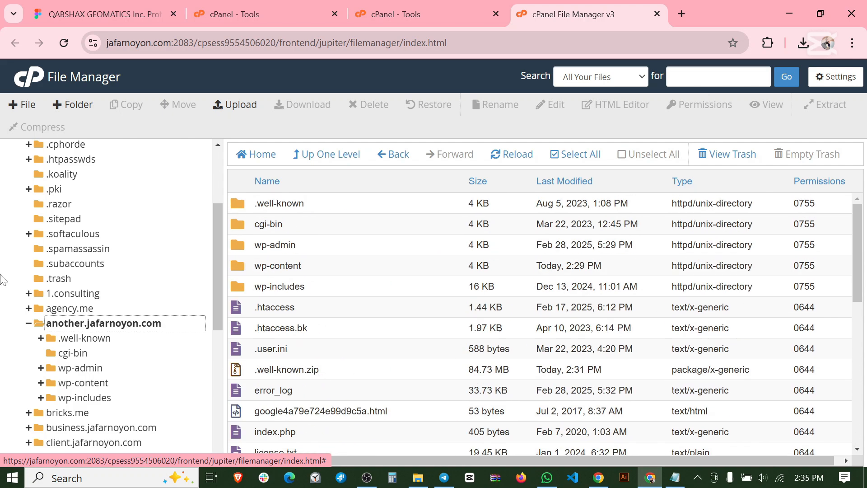
{"action": "scroll", "coordinate": [149, 240], "scroll_direction": "up", "scroll_amount": 3}
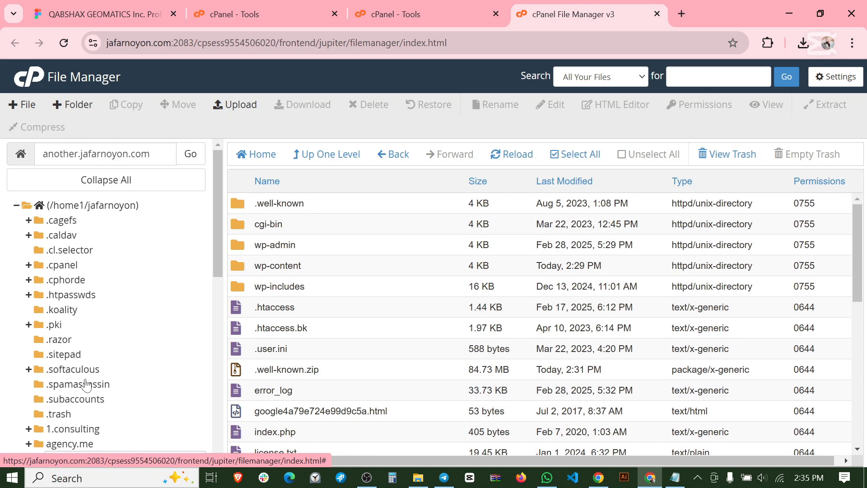
{"action": "scroll", "coordinate": [86, 385], "scroll_direction": "down", "scroll_amount": 4}
{"action": "scroll", "coordinate": [86, 386], "scroll_direction": "down", "scroll_amount": 3}
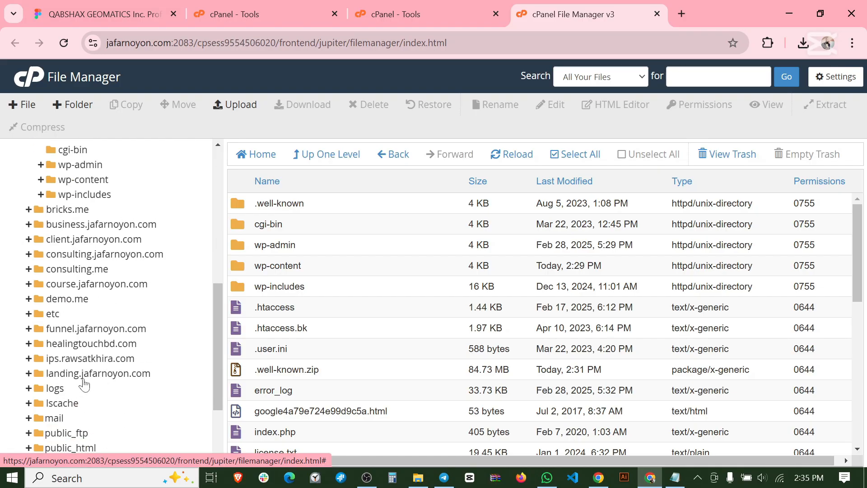
{"action": "scroll", "coordinate": [85, 385], "scroll_direction": "up", "scroll_amount": 7}
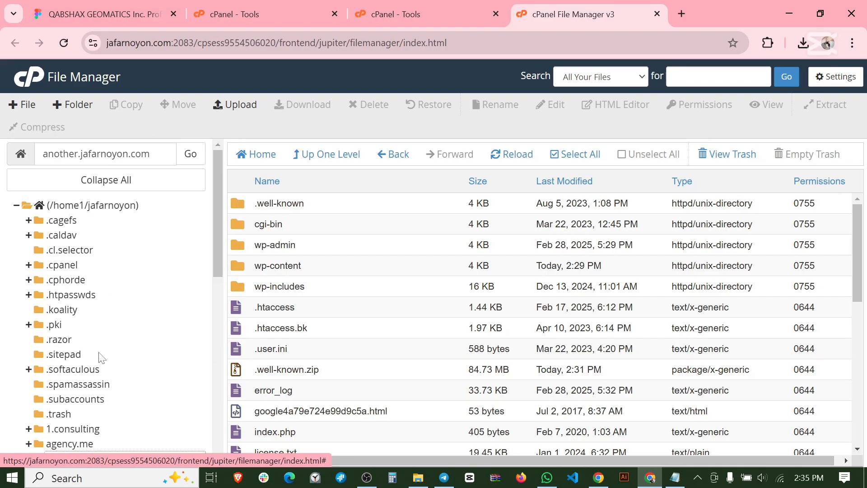
{"action": "scroll", "coordinate": [253, 231], "scroll_direction": "down", "scroll_amount": 6}
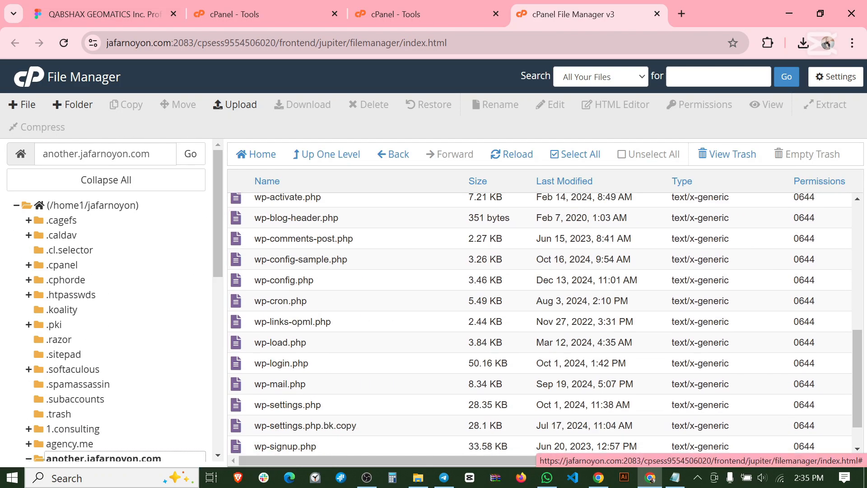
{"action": "scroll", "coordinate": [358, 304], "scroll_direction": "up", "scroll_amount": 6}
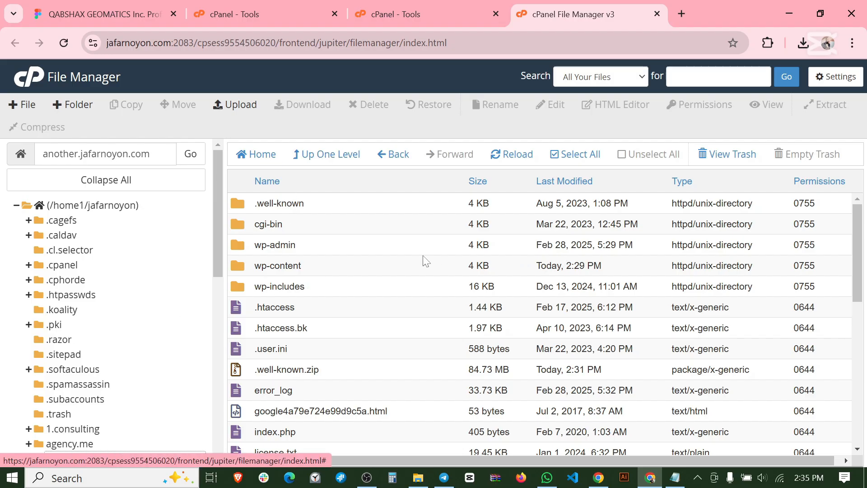
{"action": "left_click", "coordinate": [584, 155]}
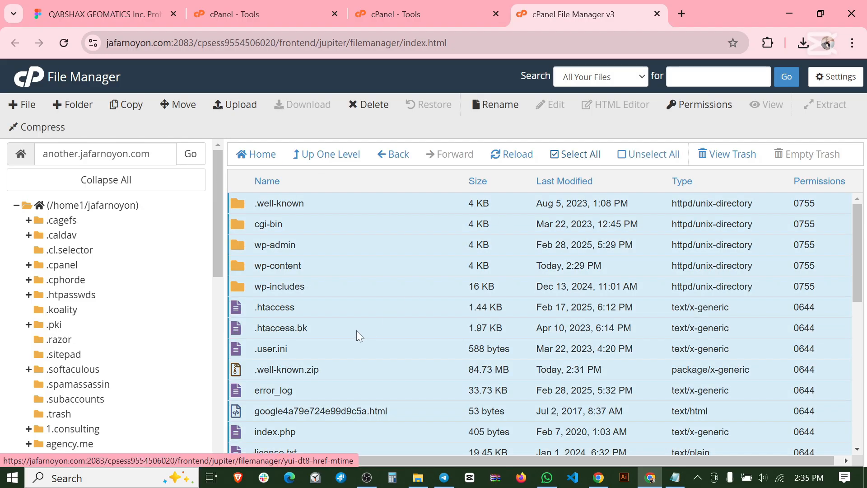
{"action": "scroll", "coordinate": [358, 331], "scroll_direction": "down", "scroll_amount": 2}
{"action": "scroll", "coordinate": [358, 332], "scroll_direction": "up", "scroll_amount": 2}
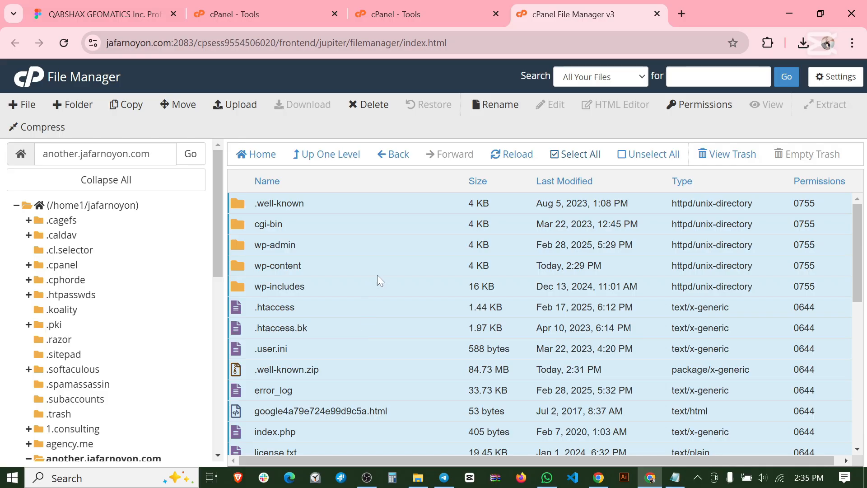
{"action": "right_click", "coordinate": [408, 249]}
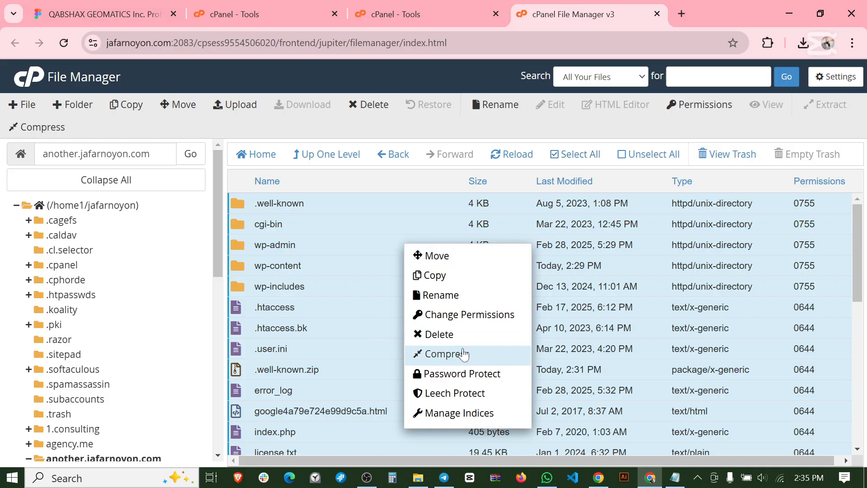
{"action": "left_click", "coordinate": [449, 353]}
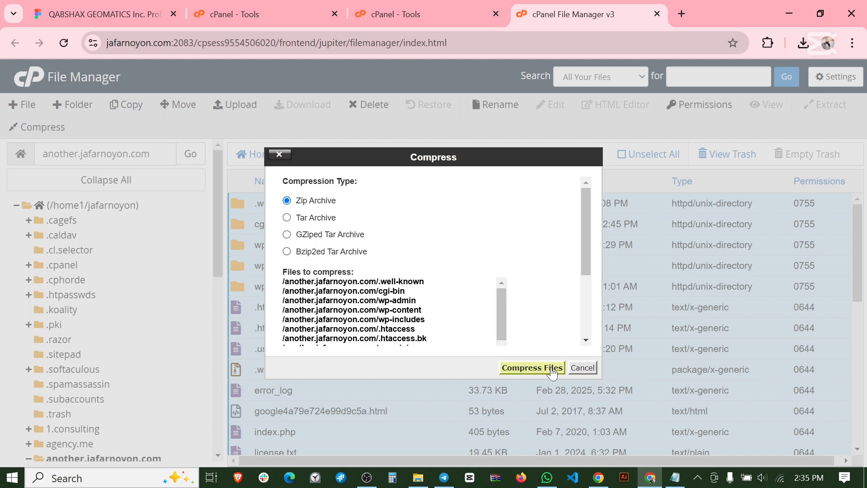
{"action": "left_click", "coordinate": [585, 370]}
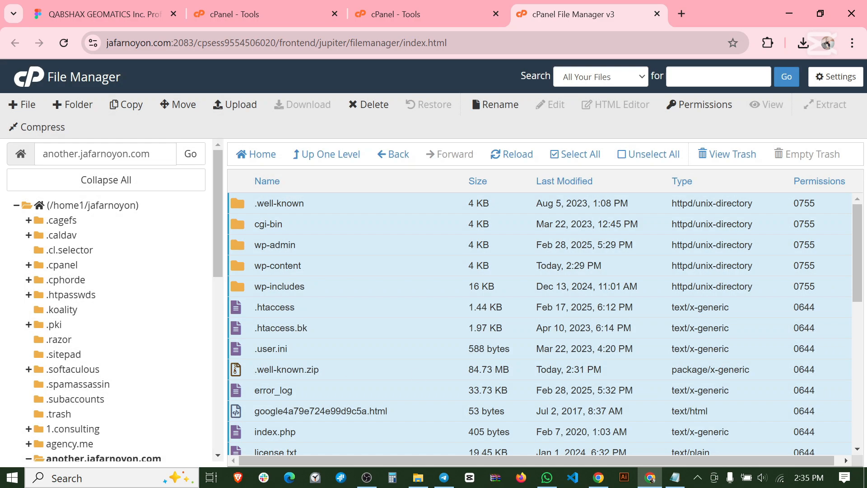
- Select the .well-known.zip archive and check the browser's recent download history for its downloaded copy
{"action": "scroll", "coordinate": [586, 373], "scroll_direction": "down", "scroll_amount": 1}
{"action": "left_click", "coordinate": [337, 302]}
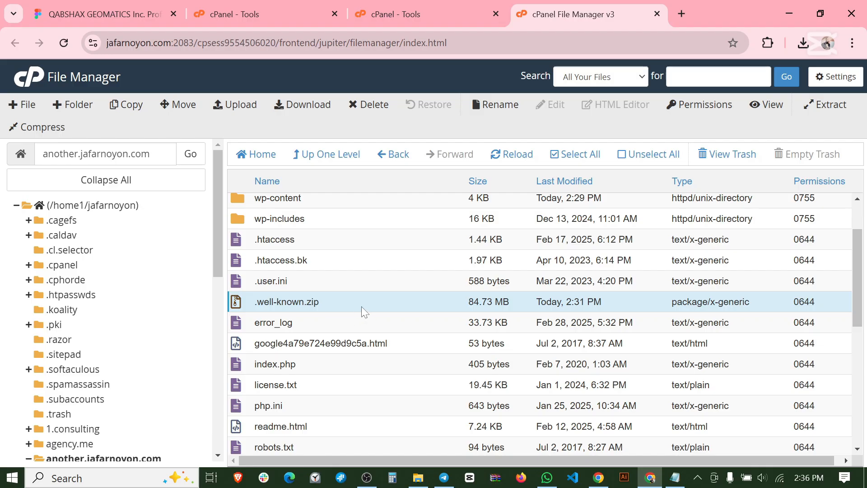
{"action": "right_click", "coordinate": [411, 305]}
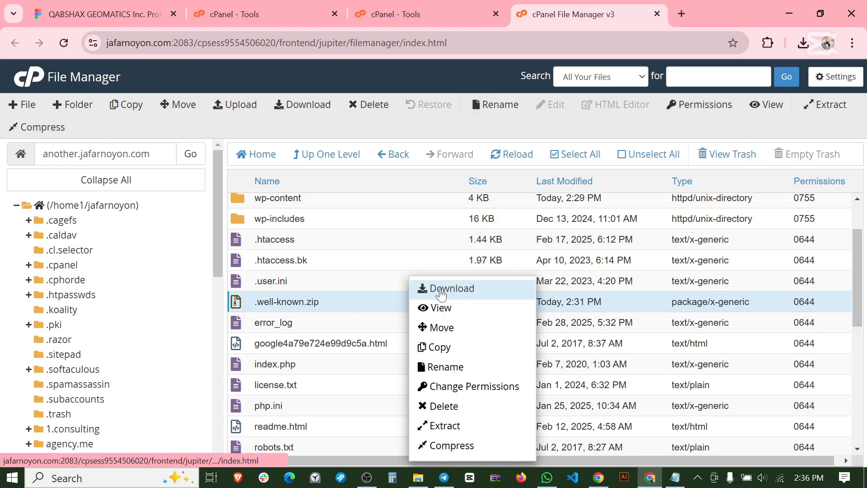
{"action": "left_click", "coordinate": [361, 307]}
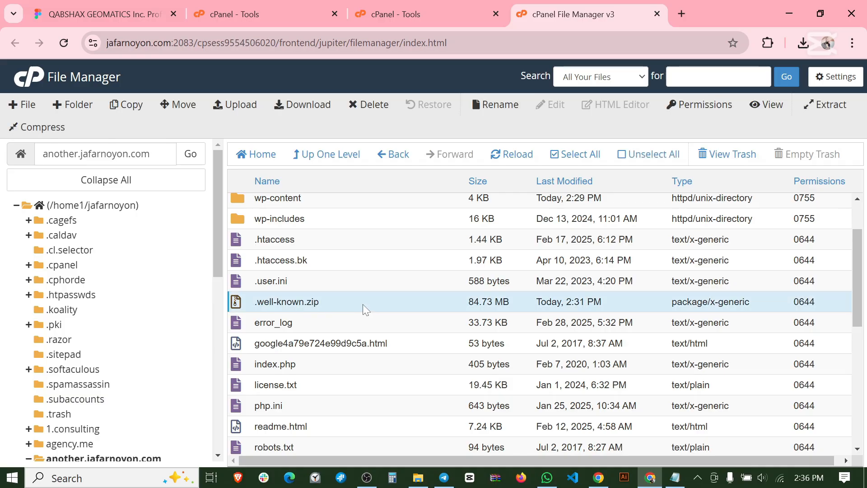
{"action": "left_click", "coordinate": [303, 108]}
{"action": "left_click", "coordinate": [803, 43]}
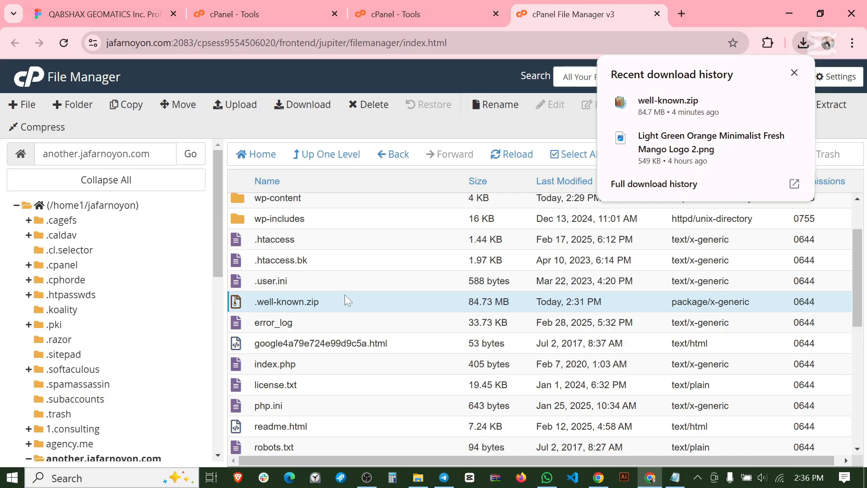
{"action": "left_click", "coordinate": [794, 73]}
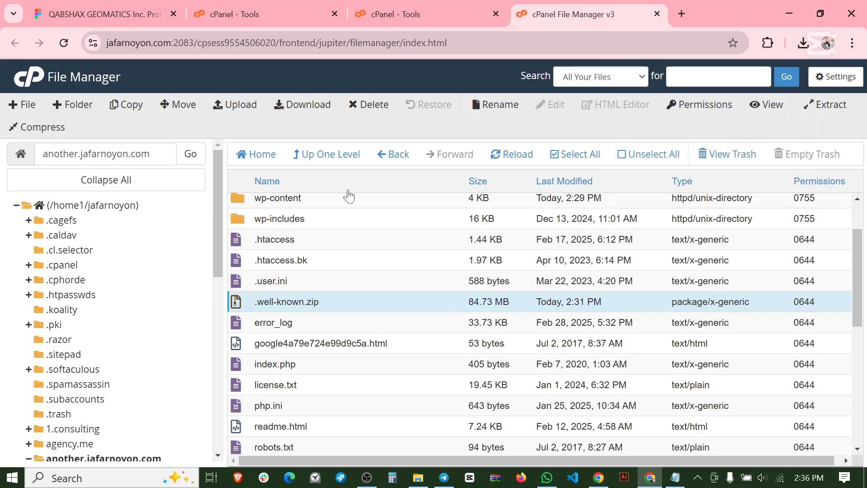
- Permanently delete .well-known.zip from the site folder, skipping the trash
{"action": "right_click", "coordinate": [332, 304]}
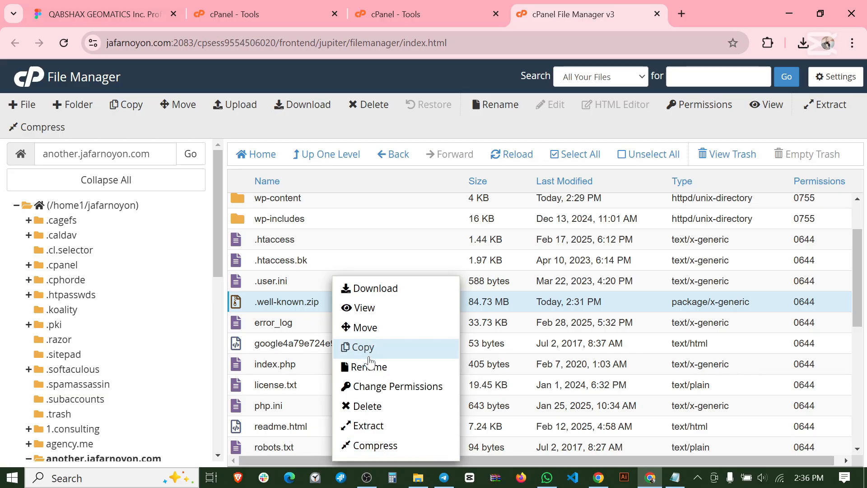
{"action": "left_click", "coordinate": [366, 406]}
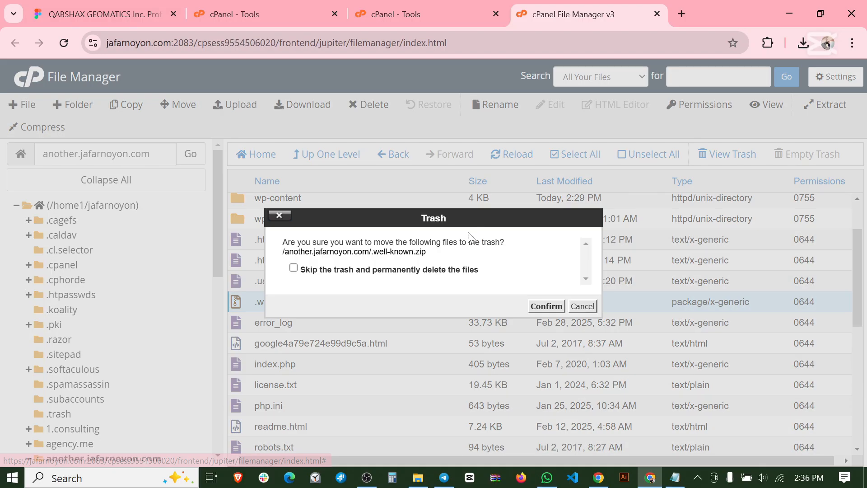
{"action": "left_click", "coordinate": [293, 268]}
{"action": "left_click", "coordinate": [546, 306]}
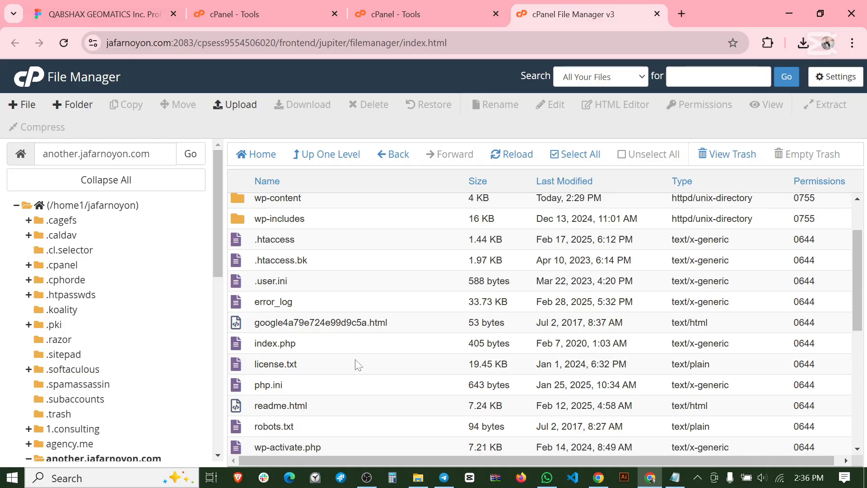
- View wp-config.php to identify the site's database name in the DB_NAME setting, and return to File Manager
{"action": "scroll", "coordinate": [383, 280], "scroll_direction": "down", "scroll_amount": 5}
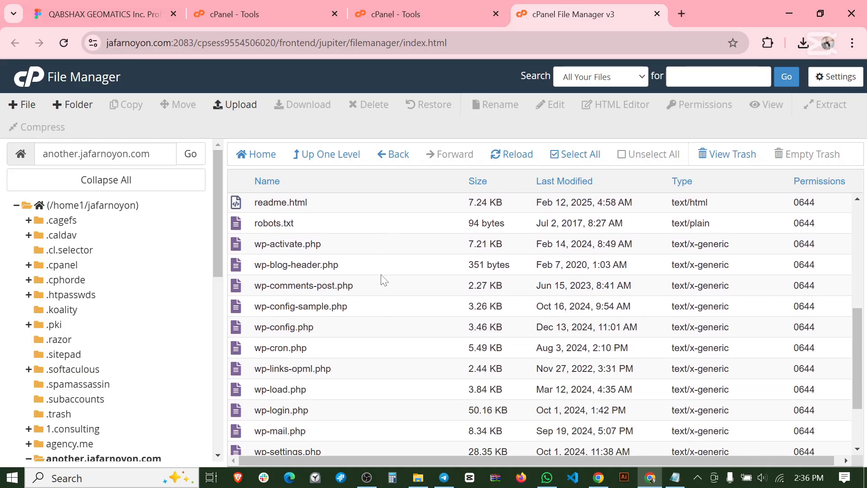
{"action": "scroll", "coordinate": [302, 320], "scroll_direction": "down", "scroll_amount": 2}
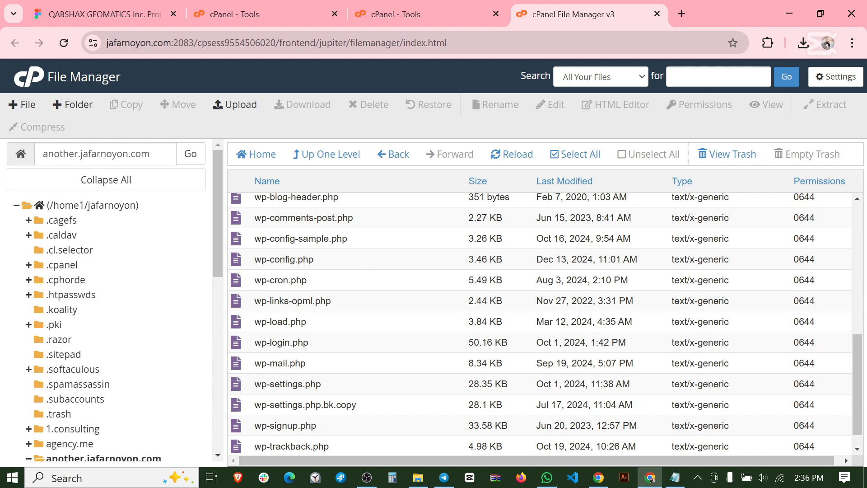
{"action": "left_click", "coordinate": [307, 260]}
{"action": "right_click", "coordinate": [308, 261]}
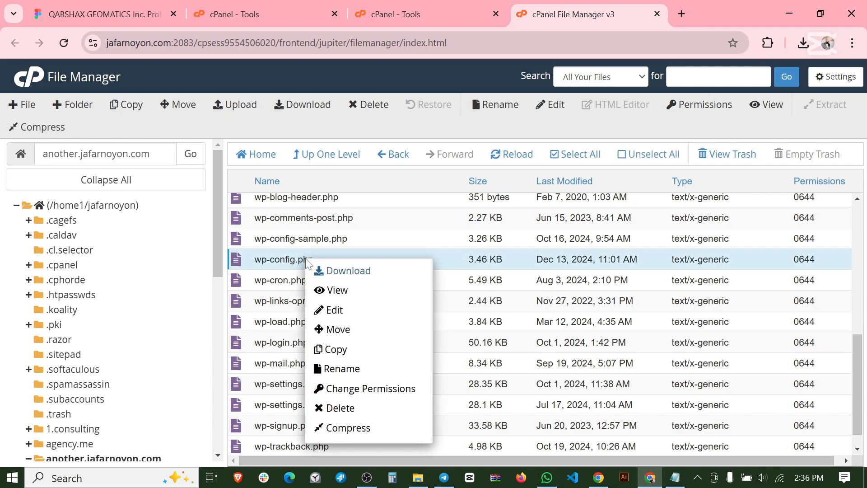
{"action": "left_click", "coordinate": [330, 290]}
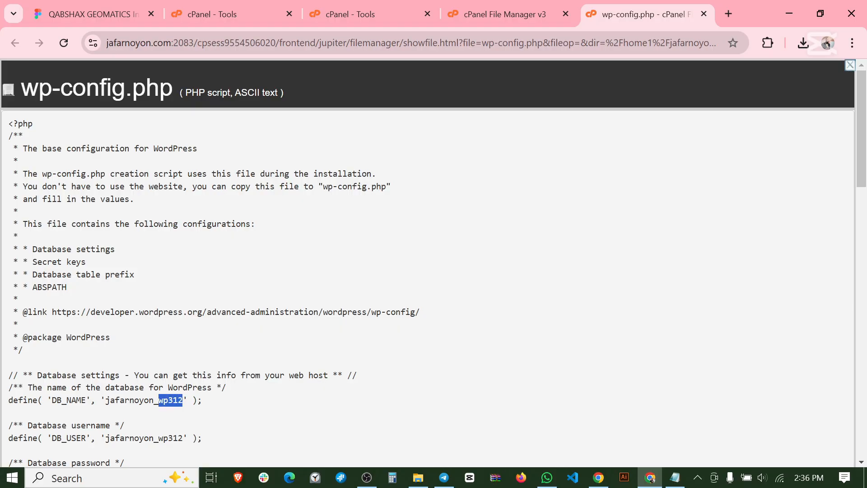
{"action": "left_click", "coordinate": [502, 18]}
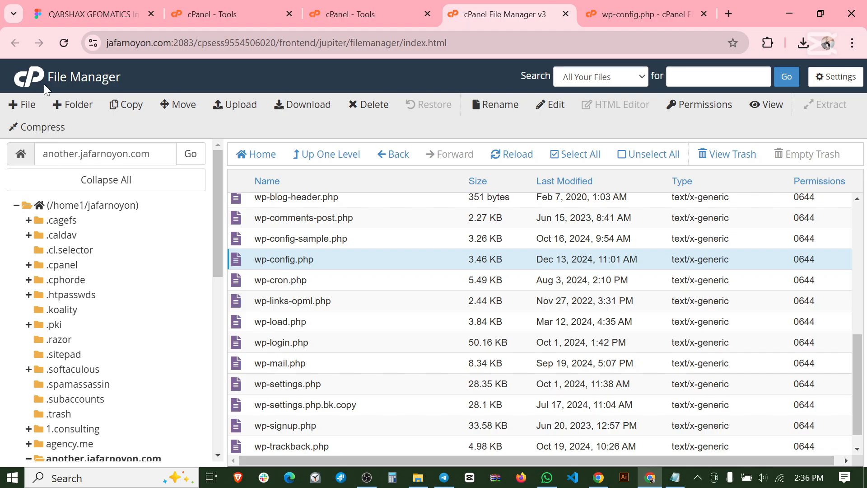
- Return to the cPanel Tools page and open phpMyAdmin from the database tools
{"action": "left_click", "coordinate": [380, 14]}
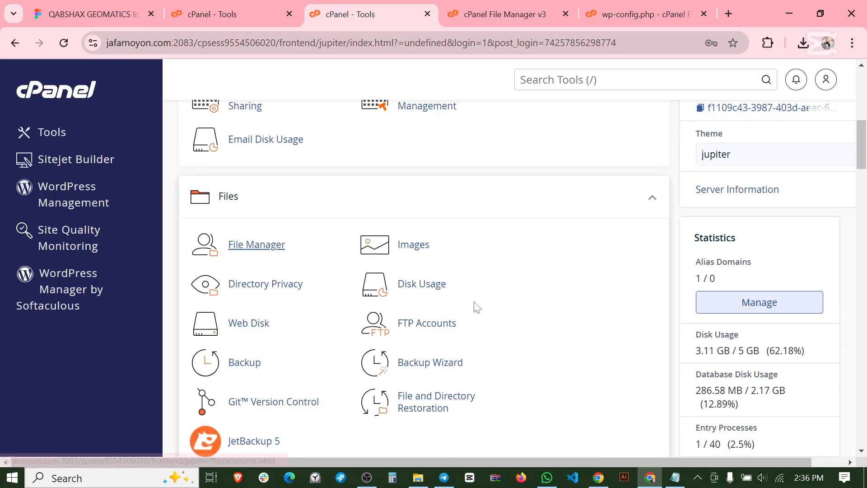
{"action": "scroll", "coordinate": [475, 305], "scroll_direction": "down", "scroll_amount": 10}
{"action": "scroll", "coordinate": [475, 306], "scroll_direction": "up", "scroll_amount": 1}
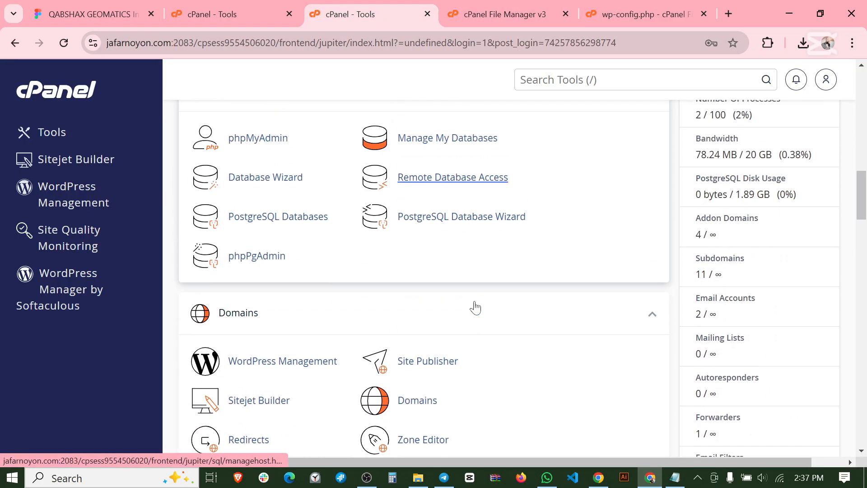
{"action": "left_click", "coordinate": [270, 141]}
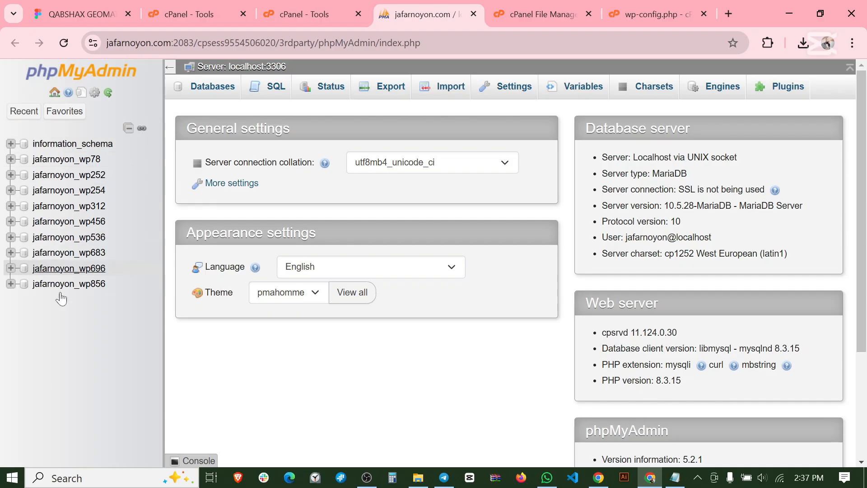
- Recheck the DB_NAME value in wp-config.php and return to phpMyAdmin's database list
{"action": "left_click", "coordinate": [660, 10]}
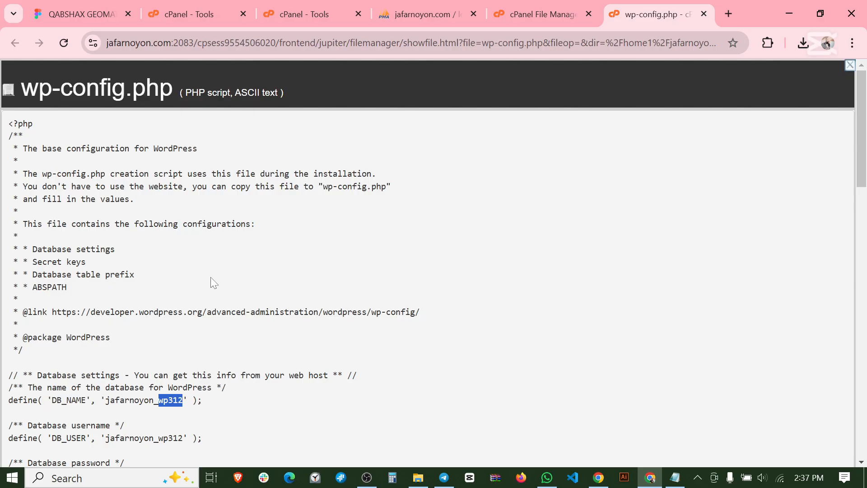
{"action": "left_click", "coordinate": [244, 409]}
{"action": "left_click", "coordinate": [499, 5]}
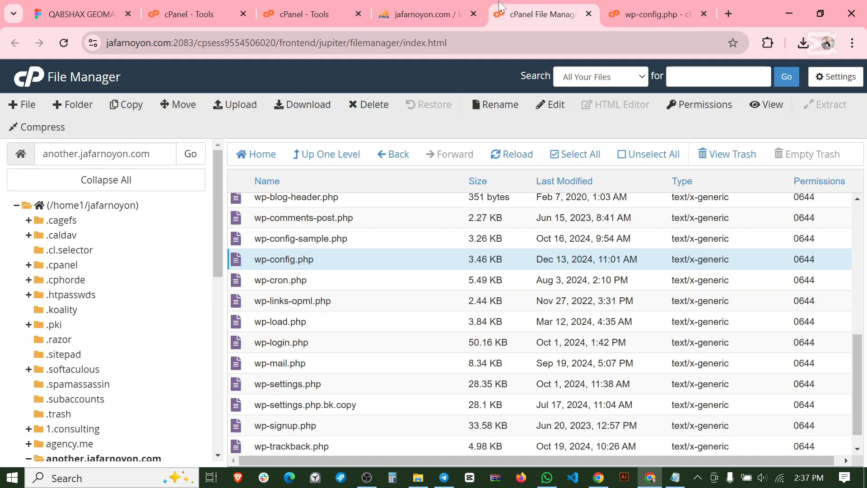
{"action": "left_click", "coordinate": [406, 18]}
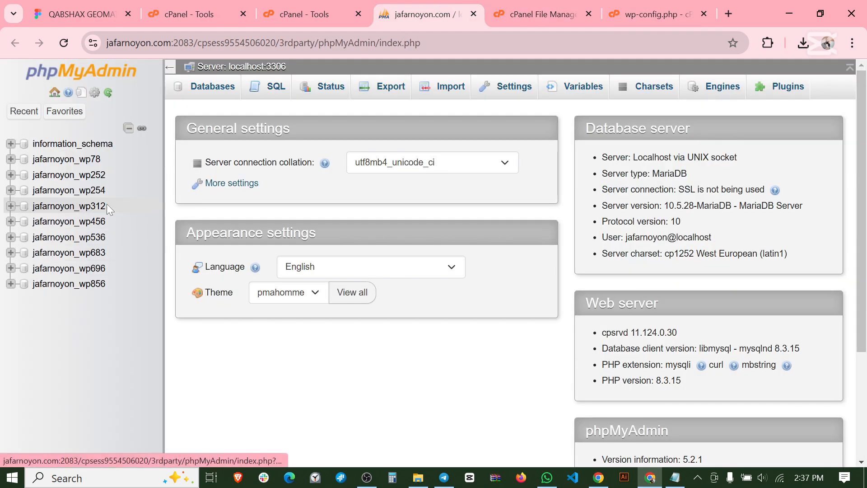
- Review the tables of the database ending in wp312 and export it using the Quick method in SQL format
{"action": "left_click", "coordinate": [68, 206]}
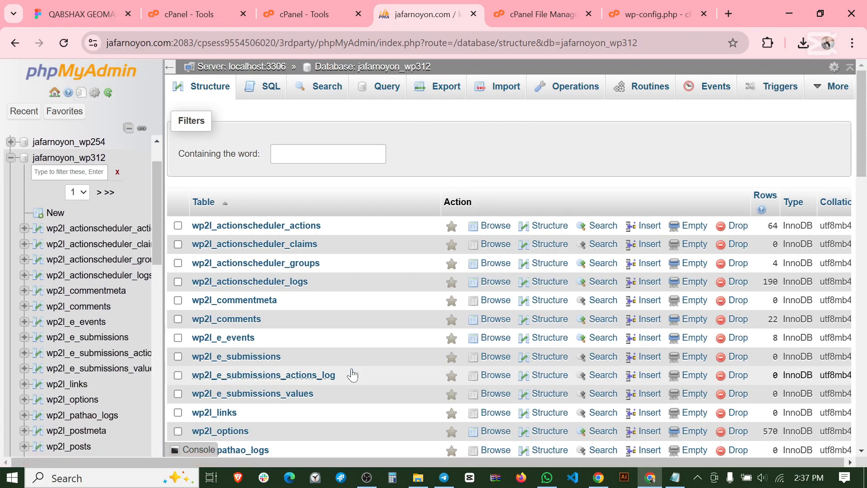
{"action": "scroll", "coordinate": [475, 285], "scroll_direction": "down", "scroll_amount": 15}
{"action": "scroll", "coordinate": [474, 287], "scroll_direction": "down", "scroll_amount": 5}
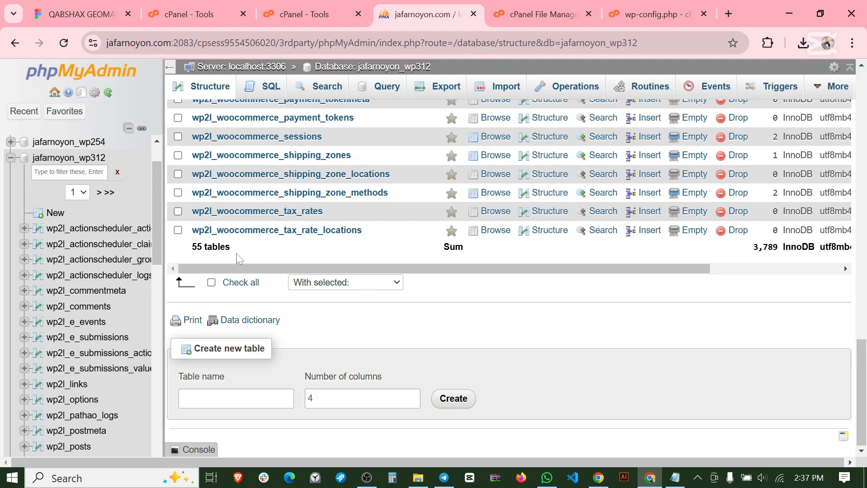
{"action": "scroll", "coordinate": [237, 253], "scroll_direction": "up", "scroll_amount": 20}
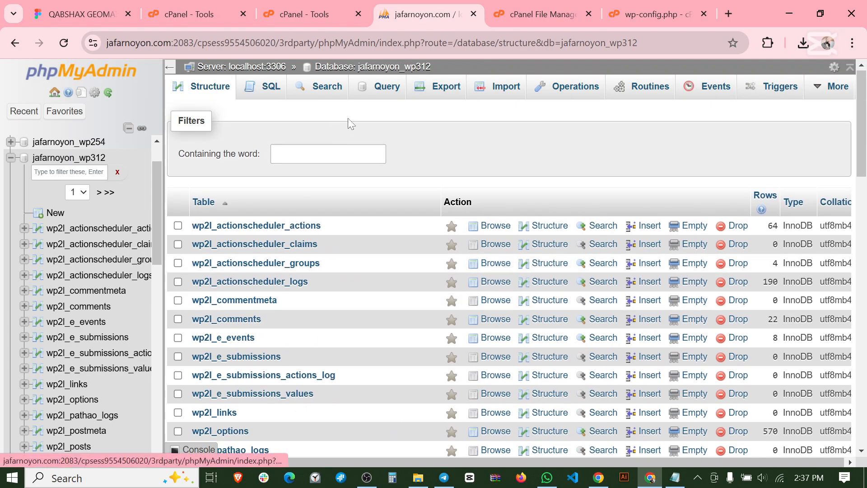
{"action": "left_click", "coordinate": [441, 92]}
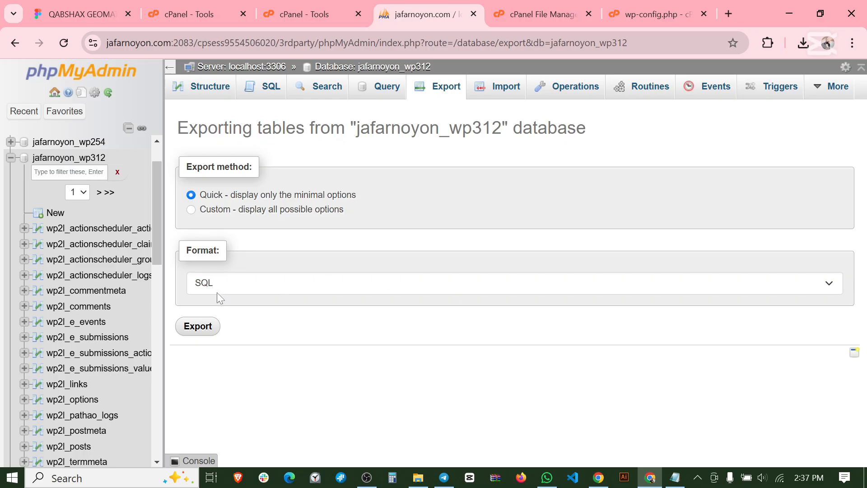
{"action": "left_click", "coordinate": [189, 329]}
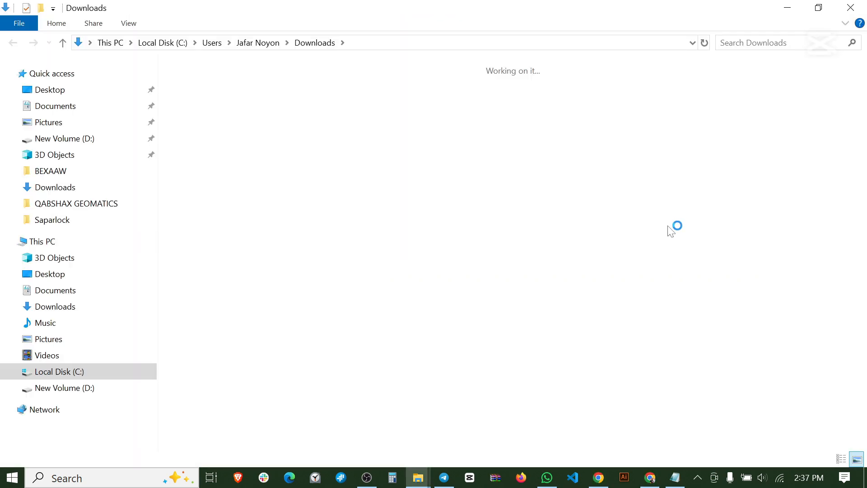
- In File Explorer's Downloads folder, cut the wp312 database export together with the well-known archive
{"action": "left_click", "coordinate": [285, 134]}
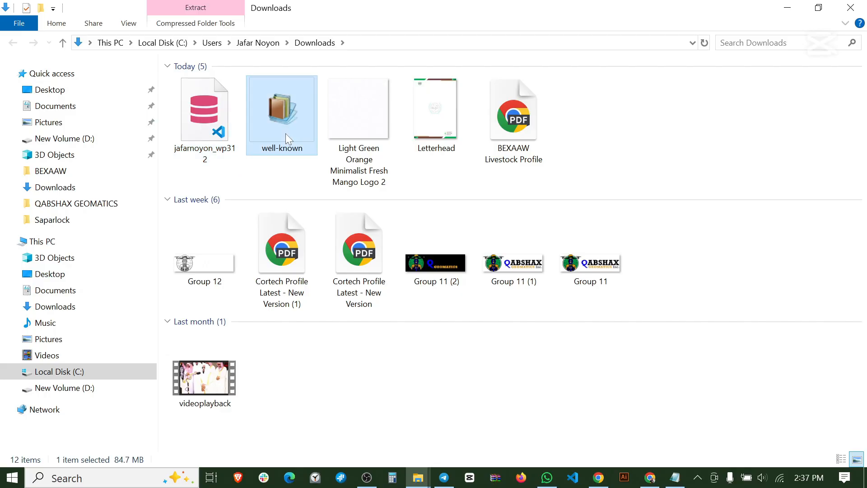
{"action": "left_click", "coordinate": [210, 135], "text": "ctrl"}
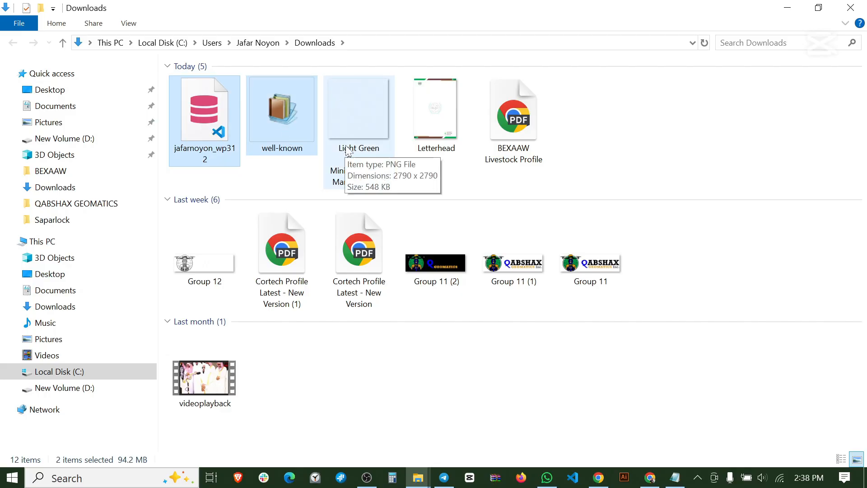
{"action": "key", "text": "ctrl+x"}
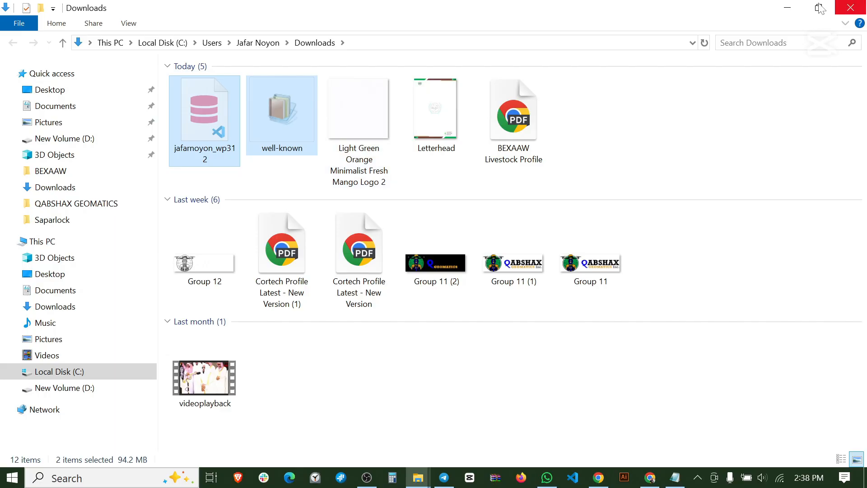
- Create a folder on the desktop, keep the name New folder, and open it
{"action": "left_click", "coordinate": [789, 8]}
{"action": "left_click", "coordinate": [788, 7]}
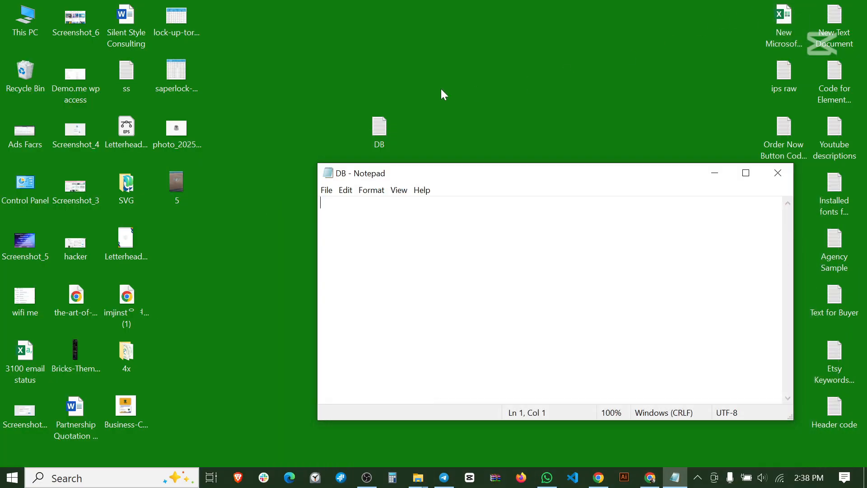
{"action": "right_click", "coordinate": [469, 39]}
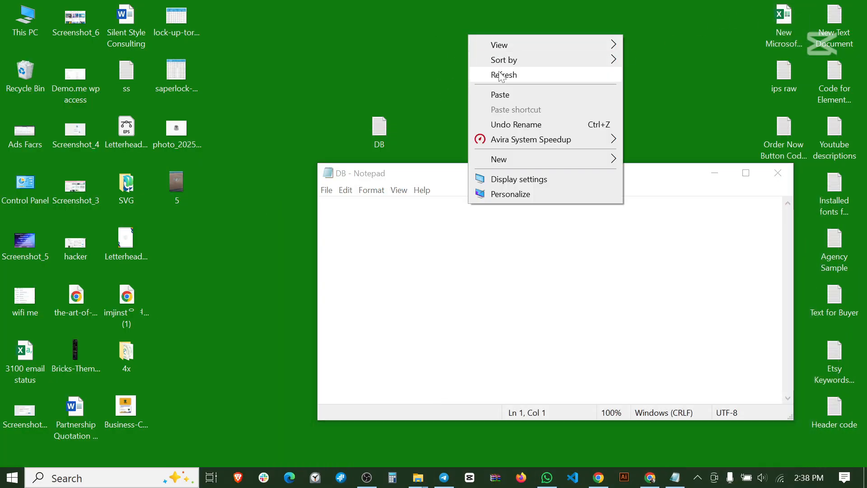
{"action": "right_click", "coordinate": [487, 29]}
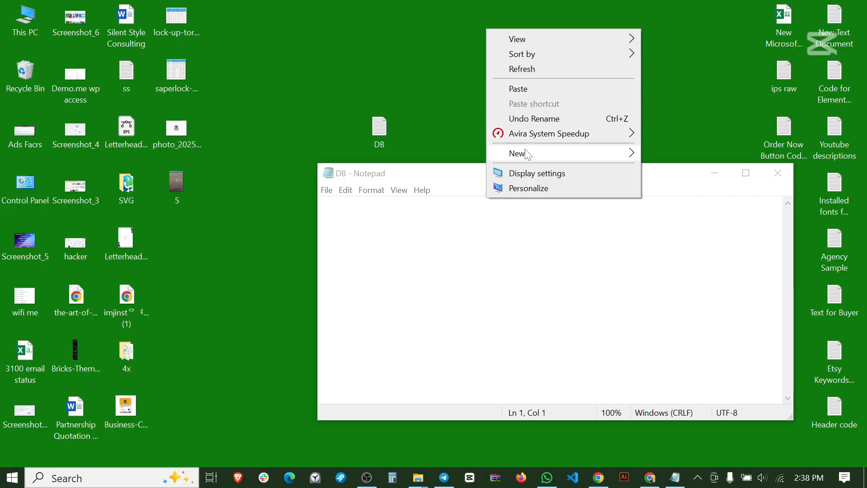
{"action": "mouse_move", "coordinate": [526, 153]}
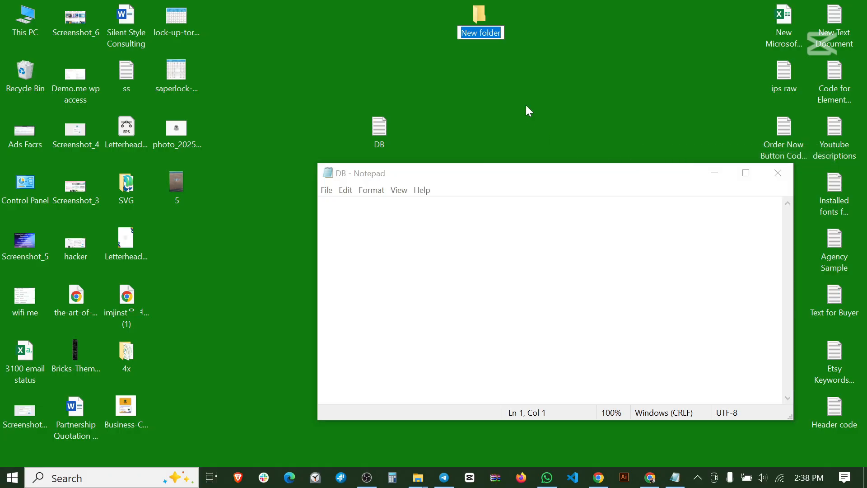
{"action": "key", "text": "Return"}
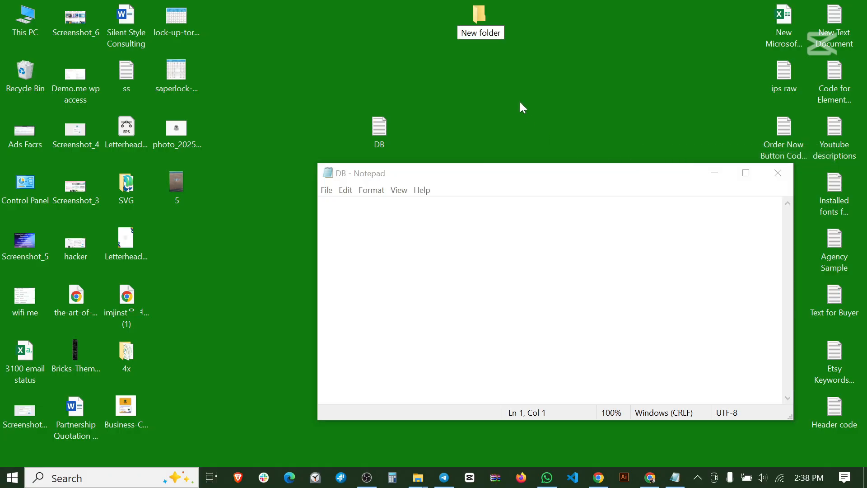
{"action": "key", "text": "Return"}
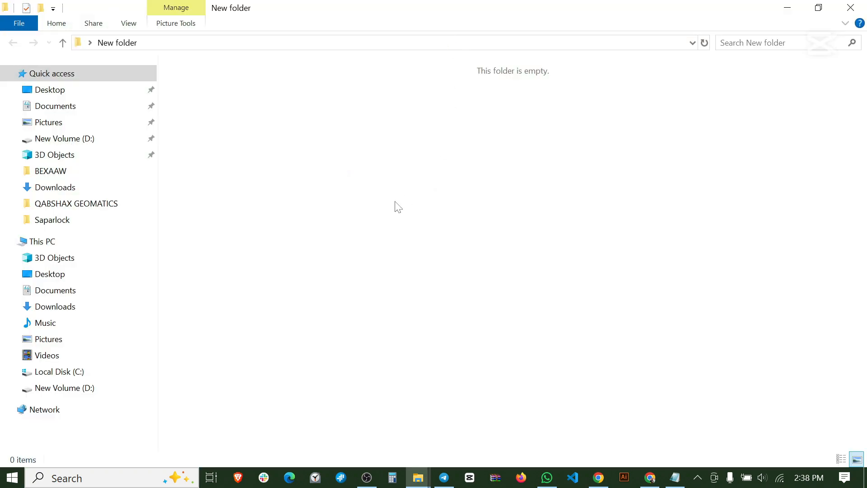
- Paste the cut database export and site archive into New folder and go back to the desktop
{"action": "key", "text": "ctrl+v"}
{"action": "left_click", "coordinate": [442, 294]}
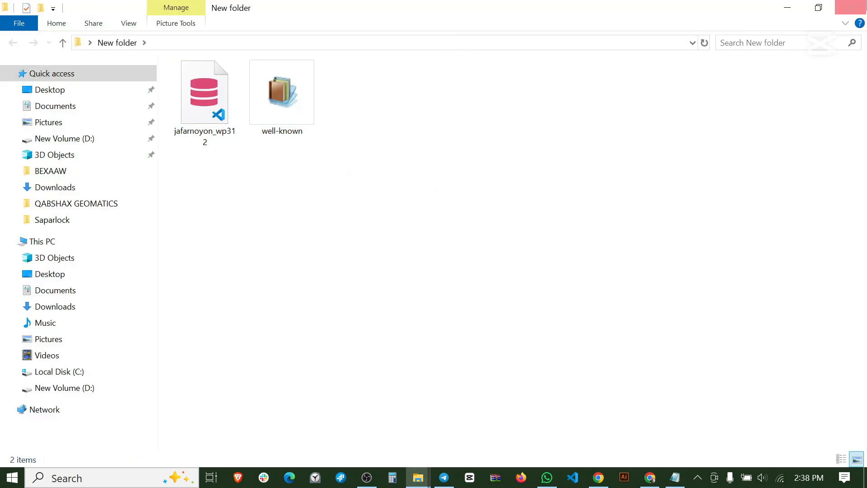
{"action": "left_click", "coordinate": [788, 8]}
{"action": "left_click", "coordinate": [375, 142]}
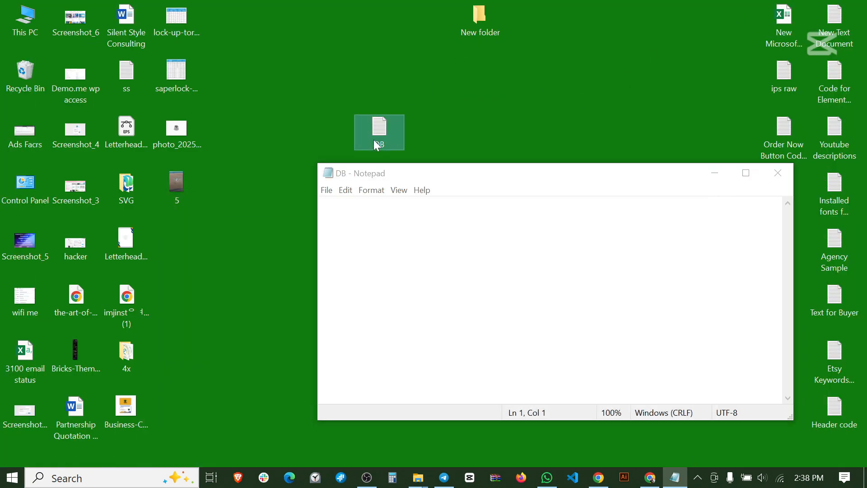
{"action": "left_click", "coordinate": [567, 63]}
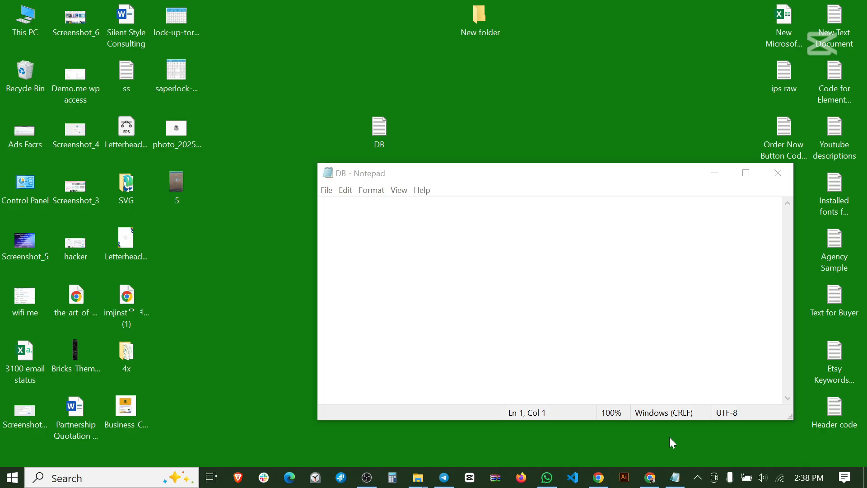
- In Chrome, close the old hosting's phpMyAdmin, File Manager, wp-config.php and cPanel pages, keeping the islamicfashionbd.com cPanel open
{"action": "left_click", "coordinate": [650, 477]}
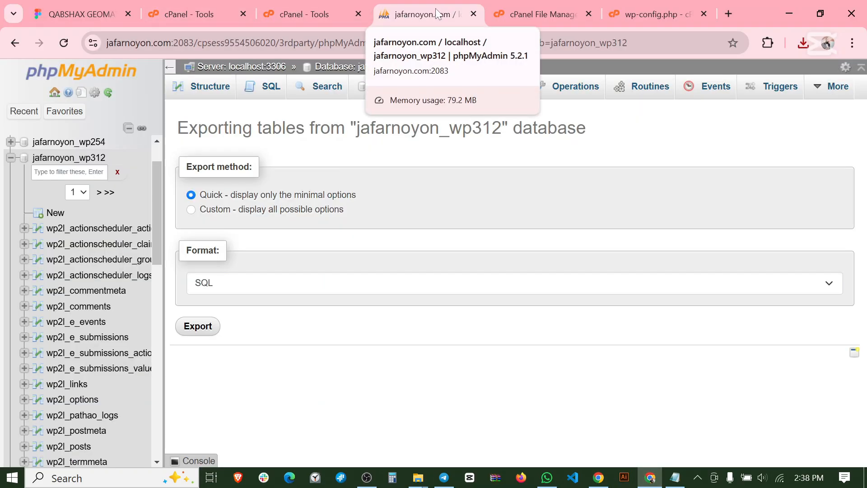
{"action": "left_click", "coordinate": [475, 14]}
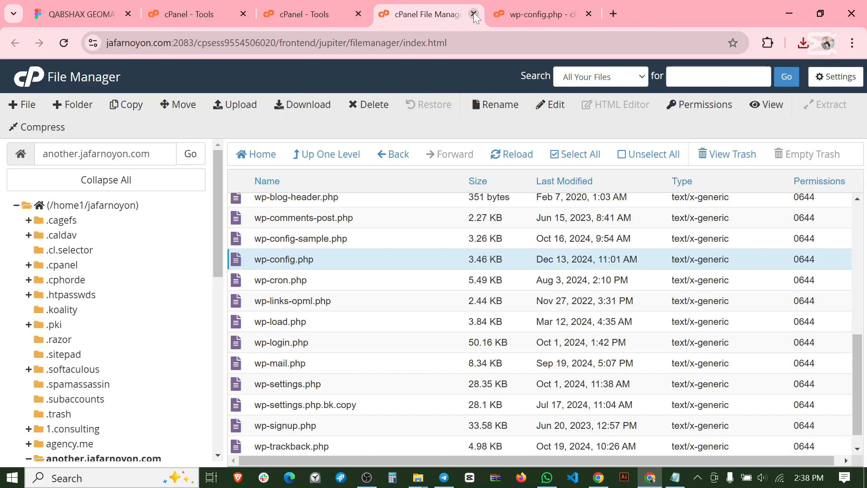
{"action": "left_click", "coordinate": [474, 14]}
{"action": "left_click", "coordinate": [471, 12]}
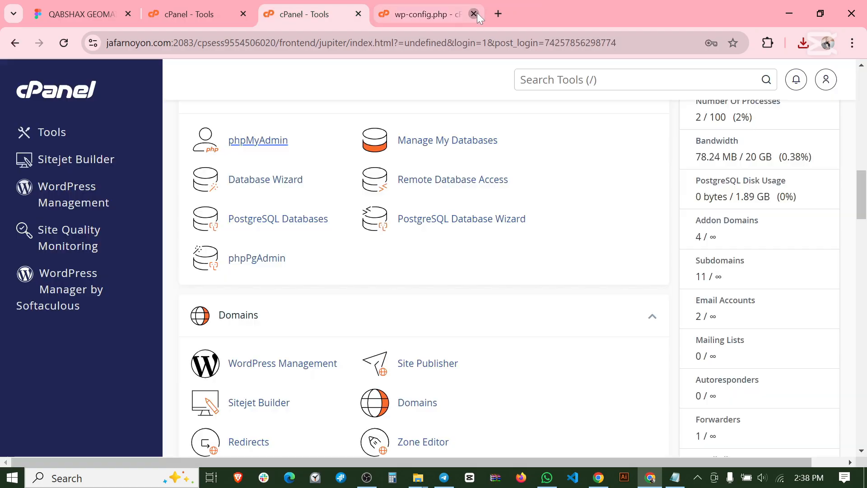
{"action": "left_click", "coordinate": [259, 12]}
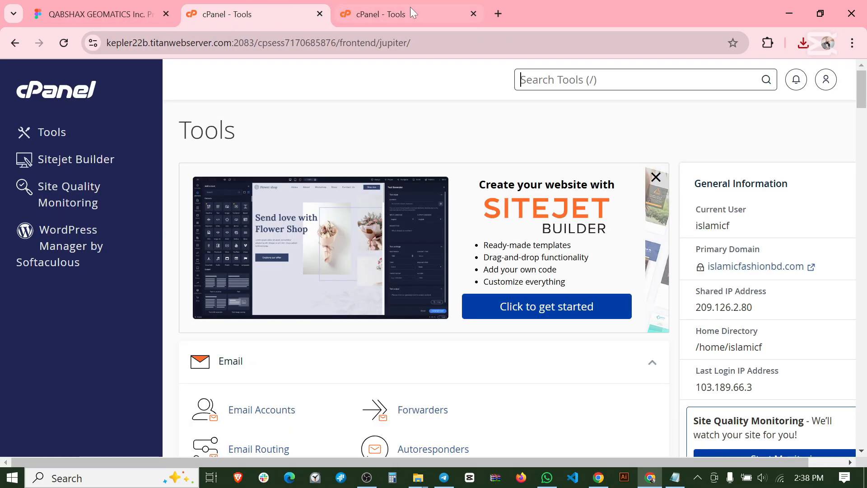
{"action": "left_click", "coordinate": [473, 14]}
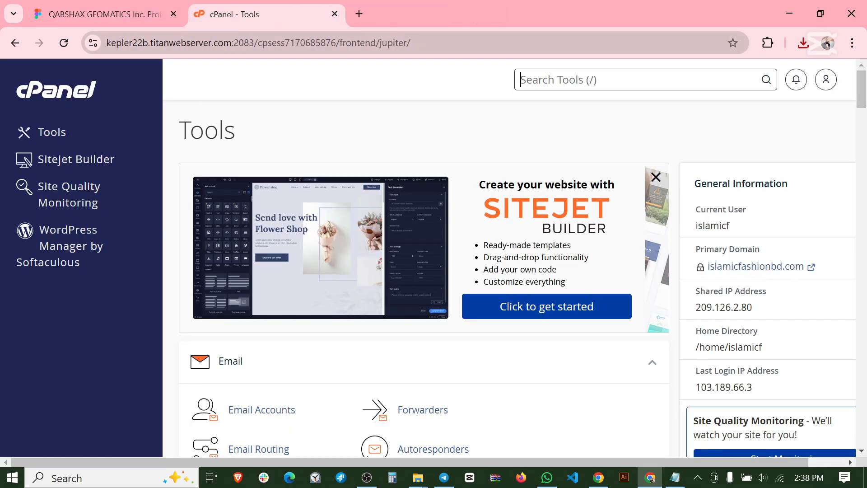
- Open File Manager from the islamicfashionbd.com account's cPanel Tools page
{"action": "scroll", "coordinate": [765, 261], "scroll_direction": "down", "scroll_amount": 1}
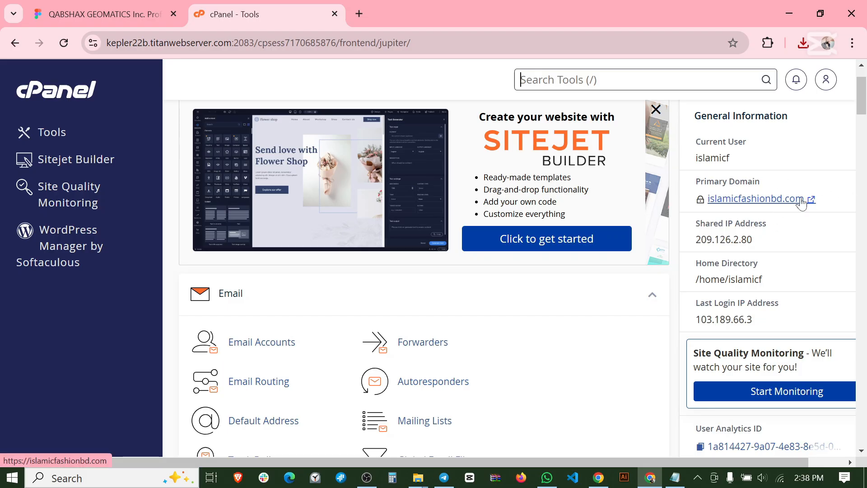
{"action": "scroll", "coordinate": [765, 208], "scroll_direction": "down", "scroll_amount": 3}
{"action": "scroll", "coordinate": [764, 208], "scroll_direction": "up", "scroll_amount": 4}
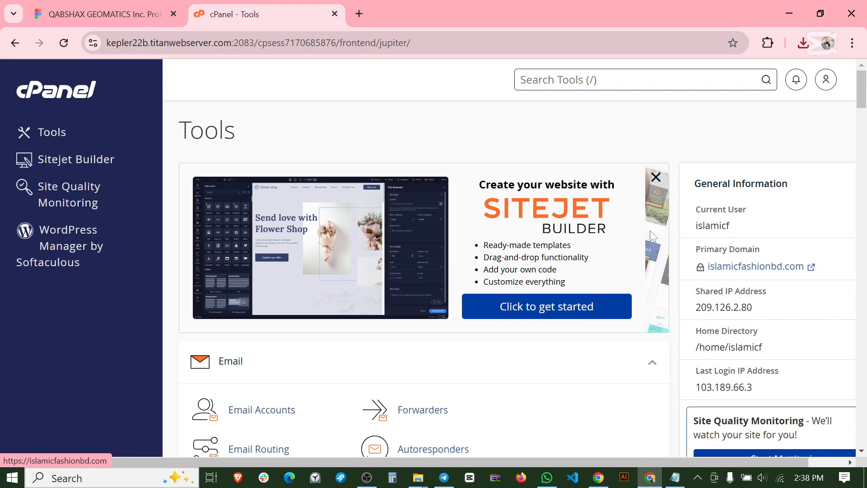
{"action": "scroll", "coordinate": [529, 218], "scroll_direction": "down", "scroll_amount": 14}
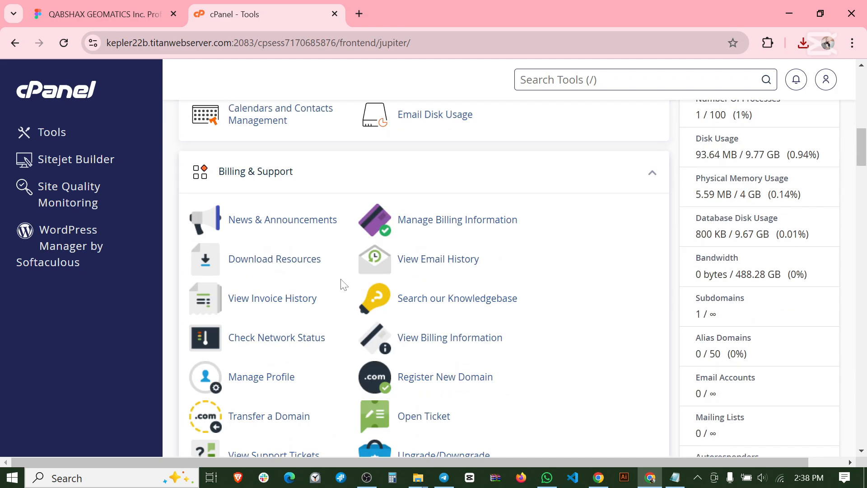
{"action": "left_click", "coordinate": [251, 223]}
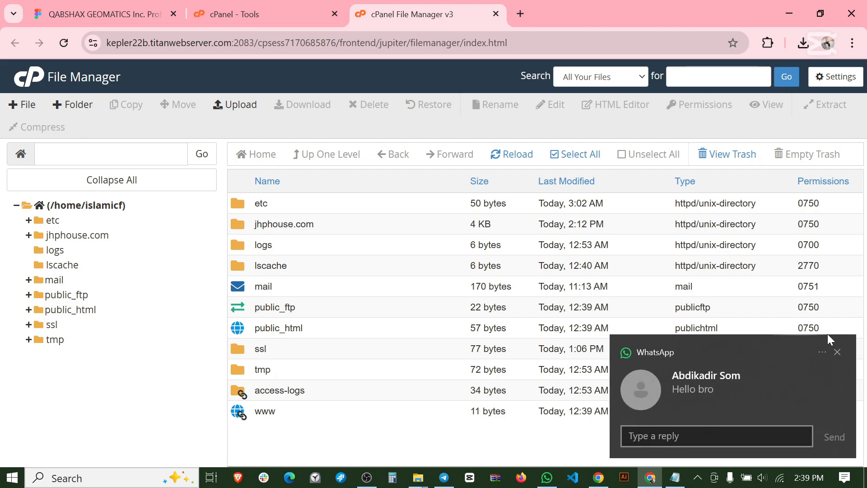
- Dismiss the WhatsApp notification and check the contents of the public_html folder
{"action": "left_click", "coordinate": [822, 354]}
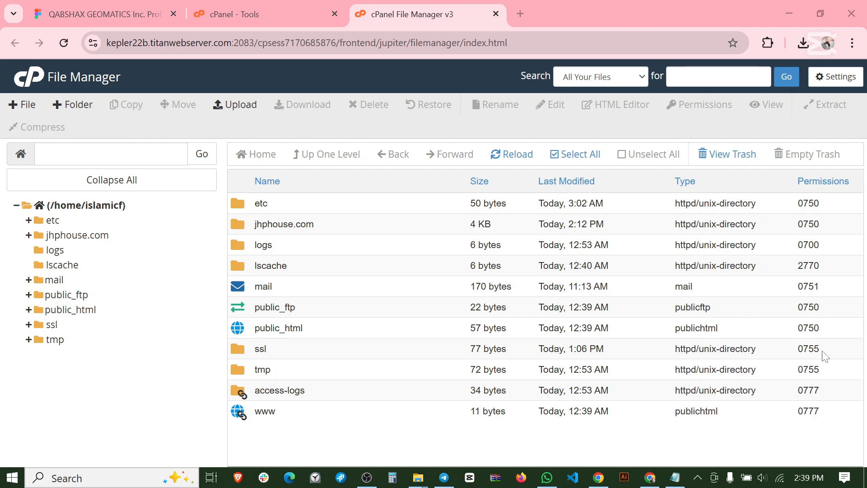
{"action": "double_click", "coordinate": [237, 329]}
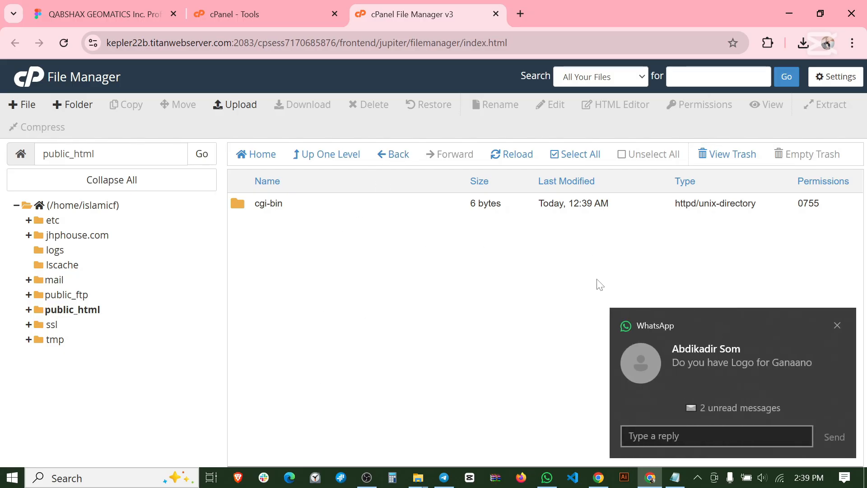
{"action": "key", "text": "Print"}
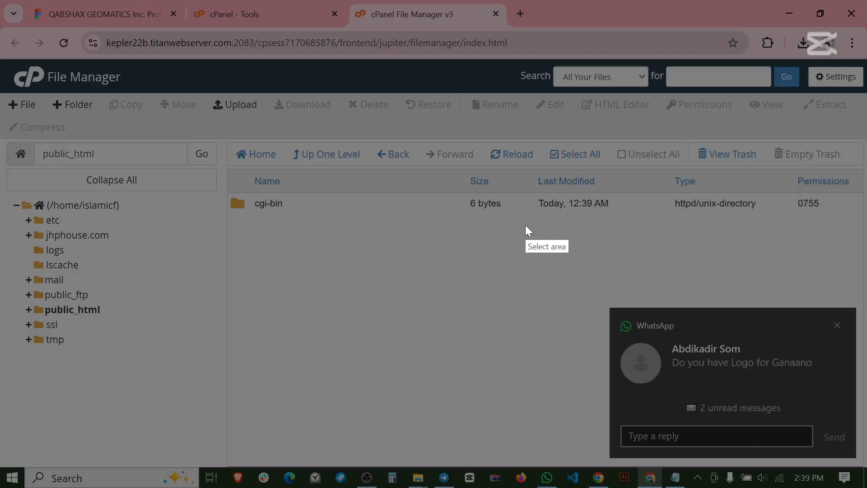
{"action": "key", "text": "Escape"}
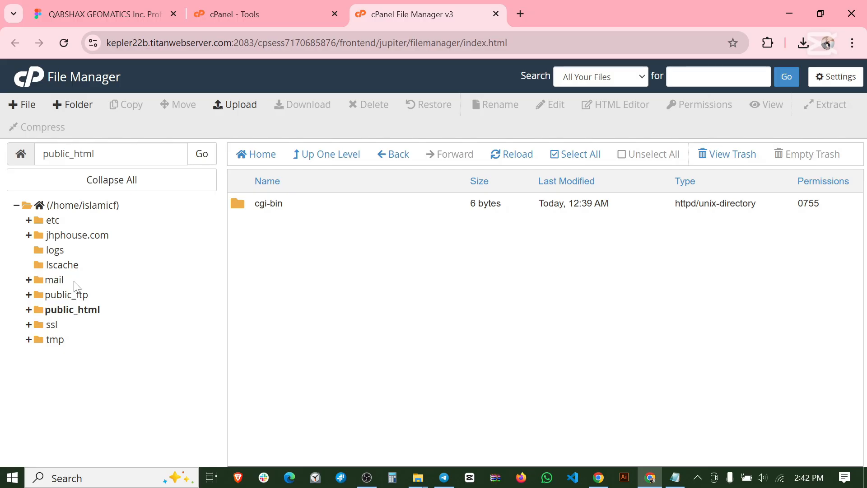
- Open the jhphouse.com folder and permanently delete all of its files and folders, skipping the trash
{"action": "left_click", "coordinate": [70, 235]}
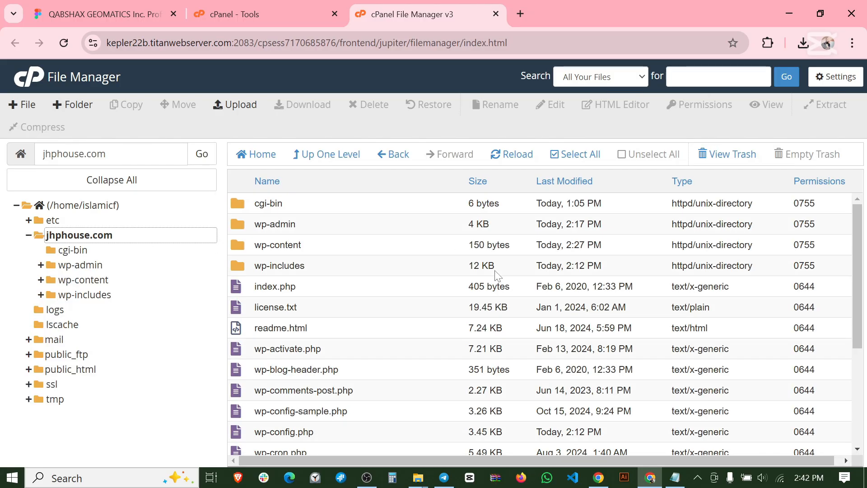
{"action": "scroll", "coordinate": [498, 275], "scroll_direction": "down", "scroll_amount": 4}
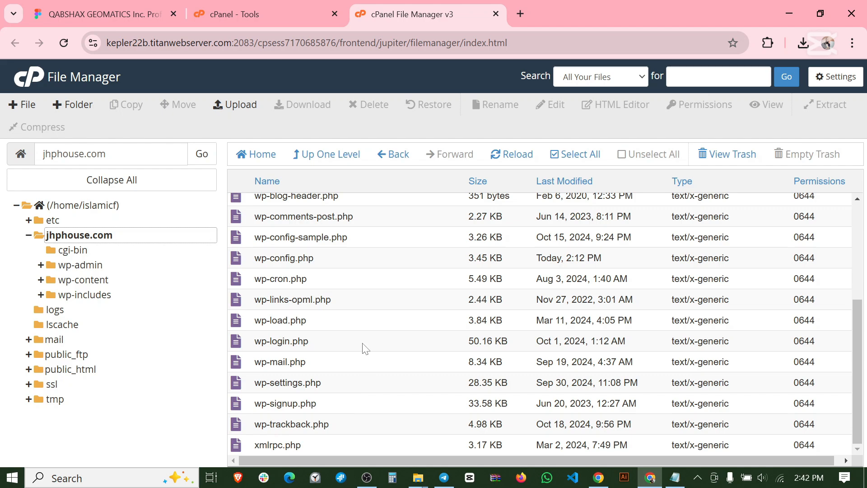
{"action": "scroll", "coordinate": [365, 348], "scroll_direction": "up", "scroll_amount": 4}
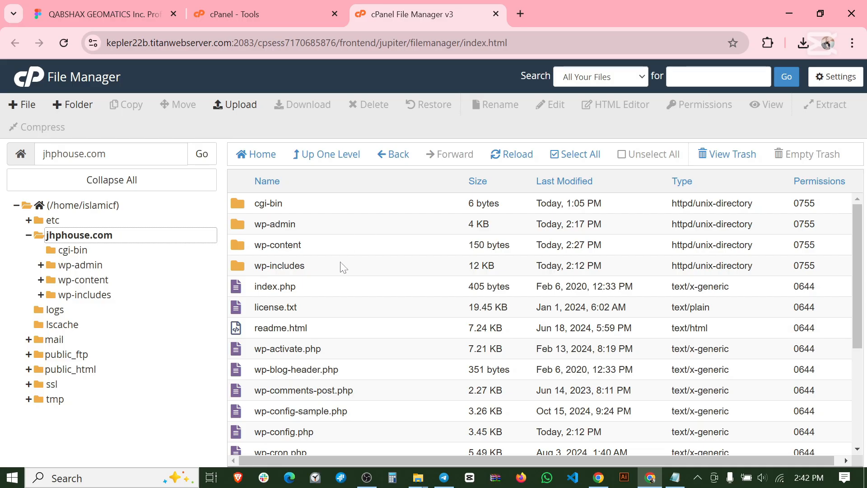
{"action": "scroll", "coordinate": [452, 386], "scroll_direction": "down", "scroll_amount": 3}
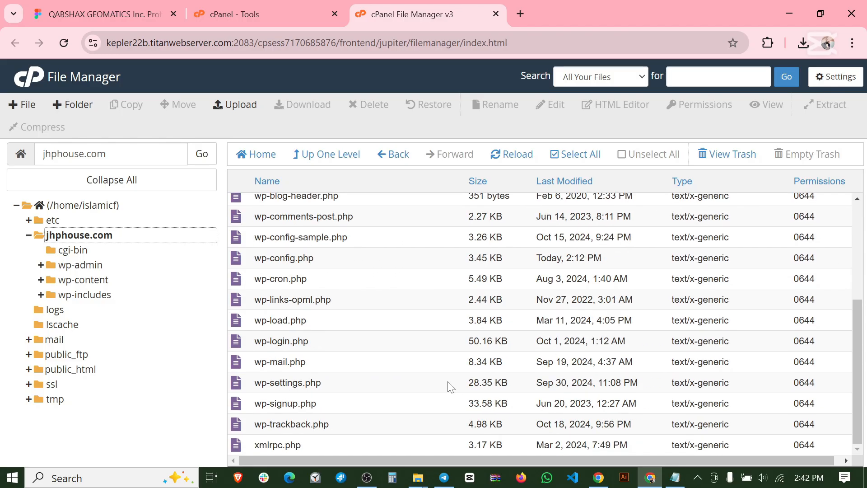
{"action": "scroll", "coordinate": [452, 382], "scroll_direction": "up", "scroll_amount": 3}
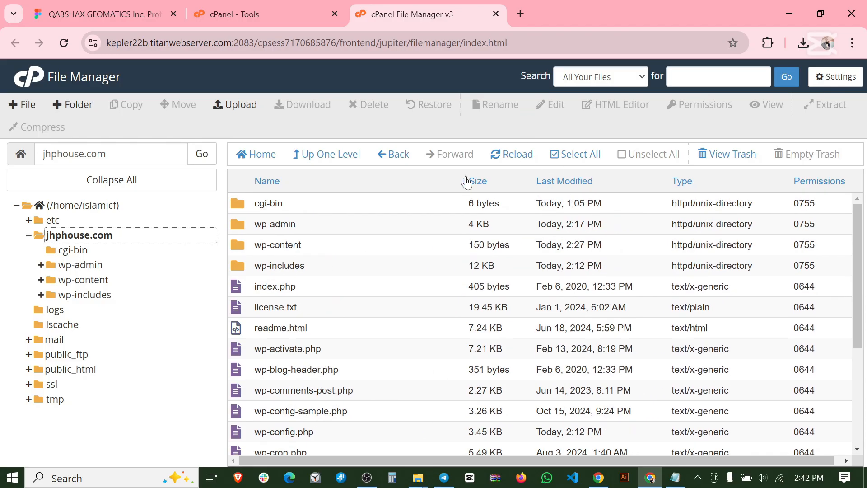
{"action": "left_click", "coordinate": [575, 160]}
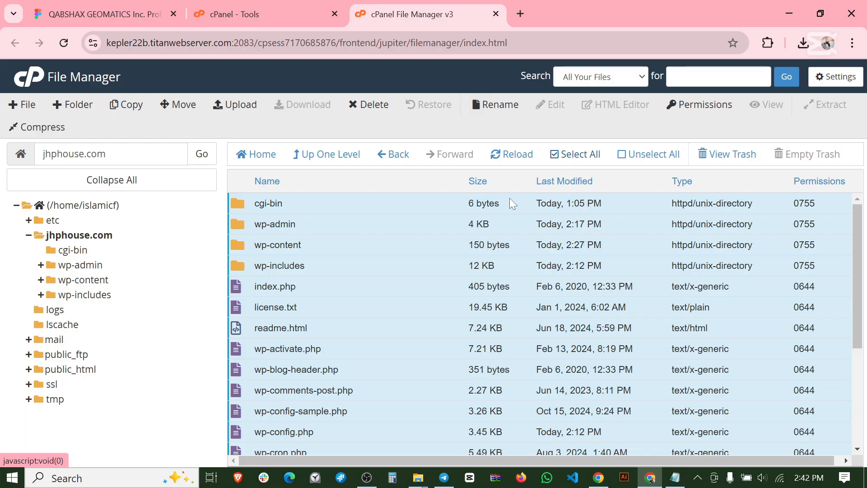
{"action": "right_click", "coordinate": [460, 229]}
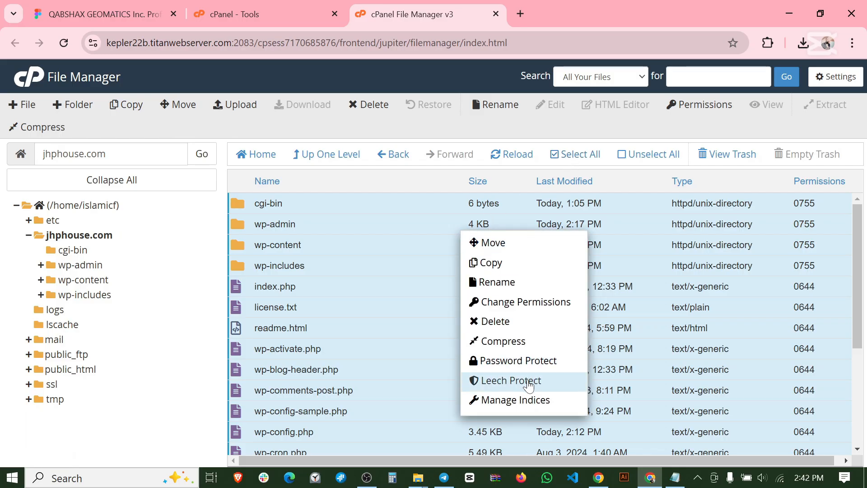
{"action": "left_click", "coordinate": [517, 323]}
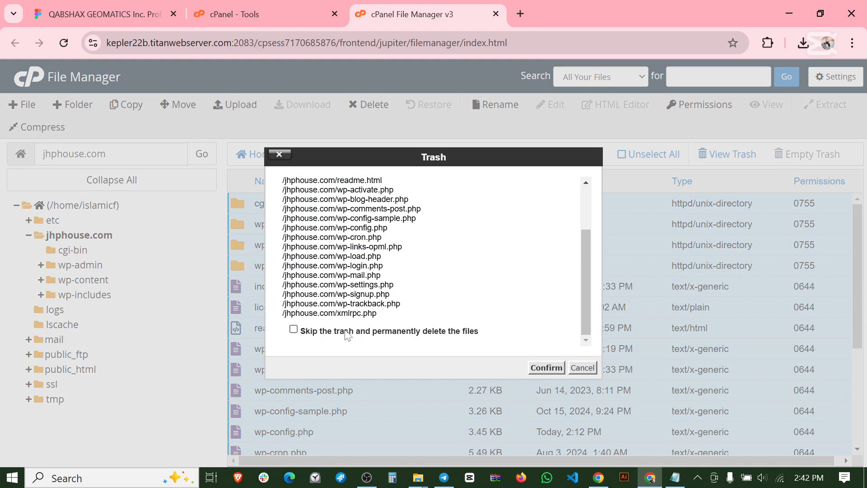
{"action": "left_click", "coordinate": [347, 335]}
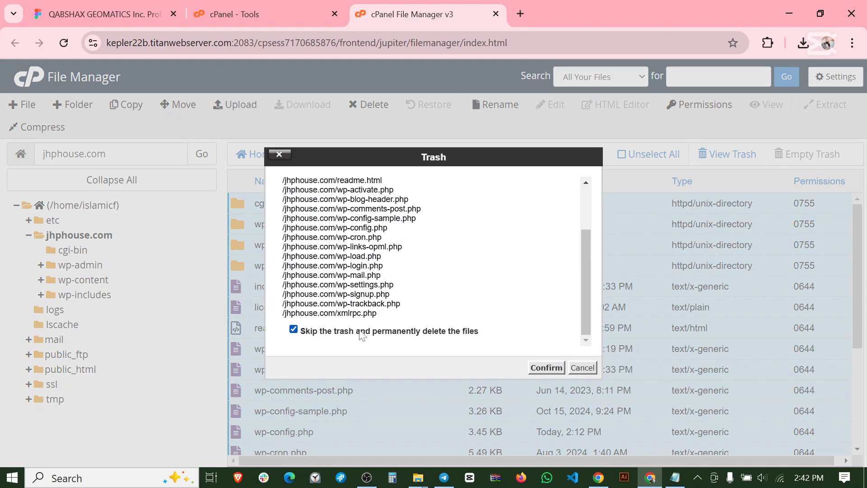
{"action": "left_click", "coordinate": [545, 368]}
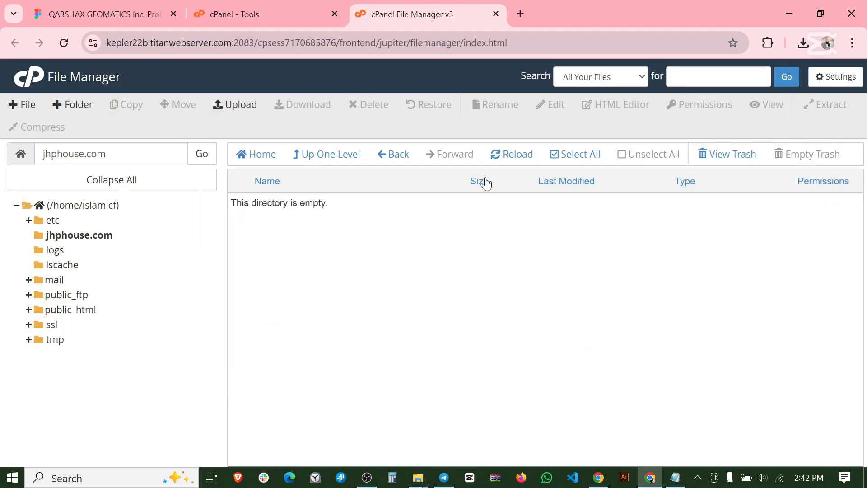
- Reload File Manager, upload well-known.zip from New folder into the jhphouse.com folder, and return to that folder
{"action": "left_click", "coordinate": [63, 43]}
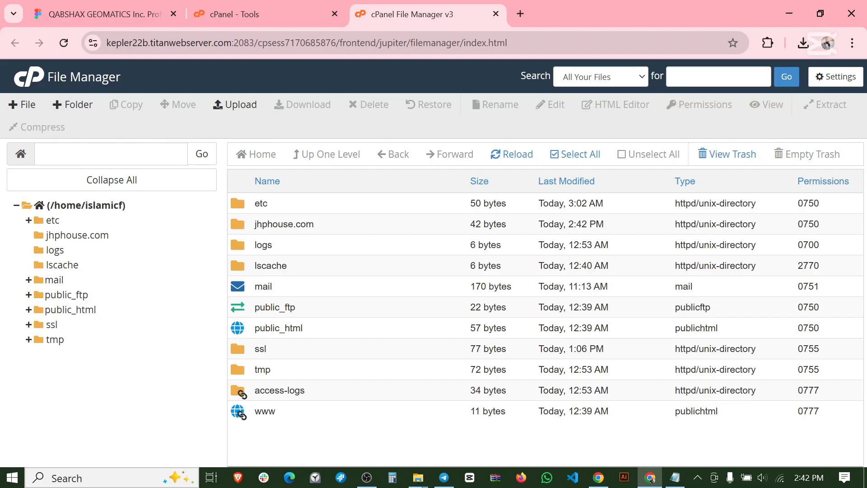
{"action": "left_click", "coordinate": [77, 235]}
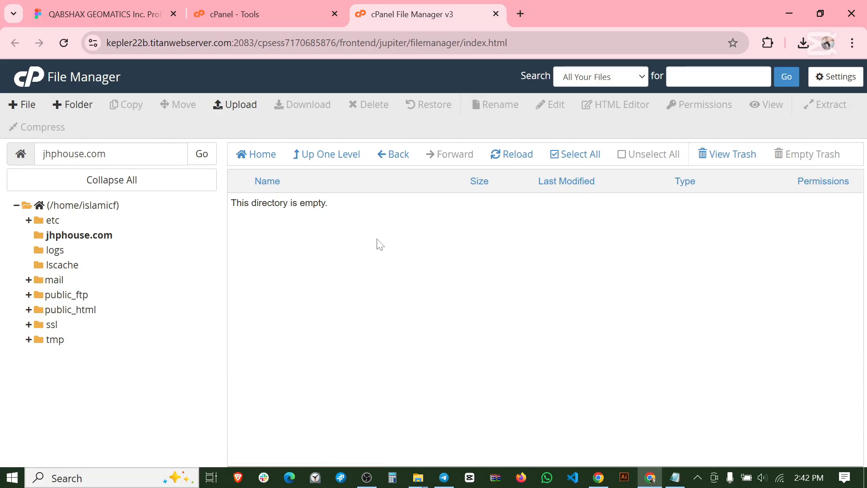
{"action": "left_click", "coordinate": [239, 105]}
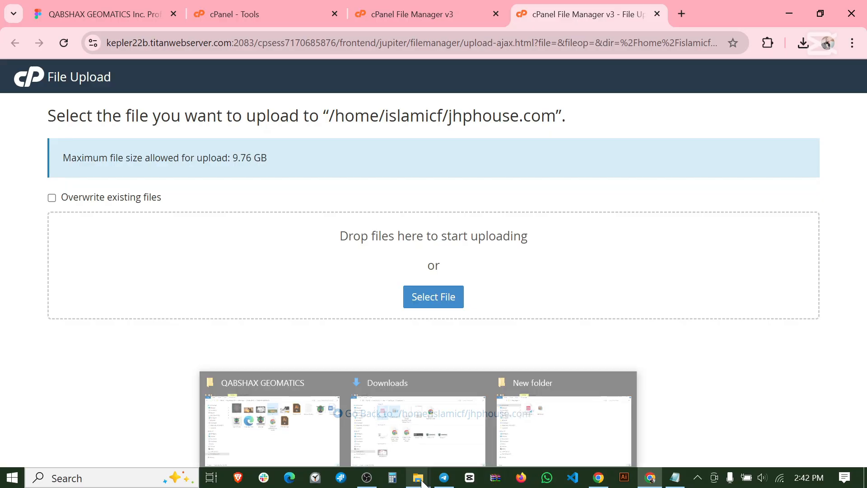
{"action": "key", "text": "alt+Tab"}
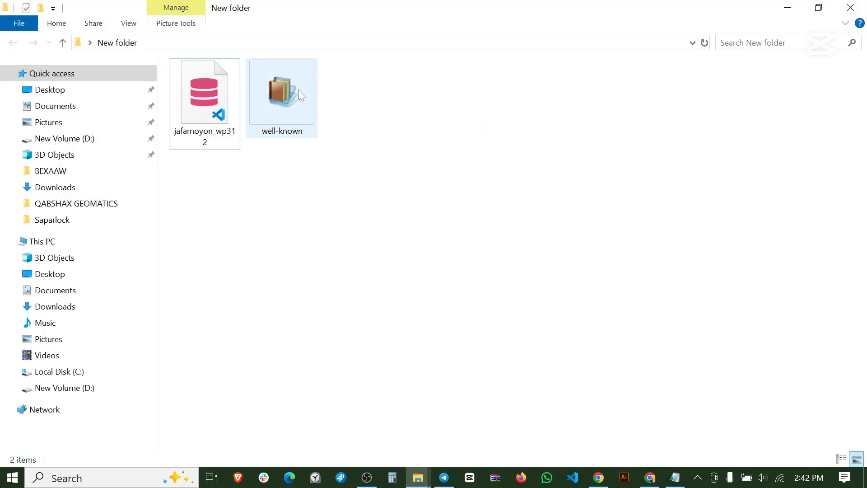
{"action": "left_click", "coordinate": [281, 90]}
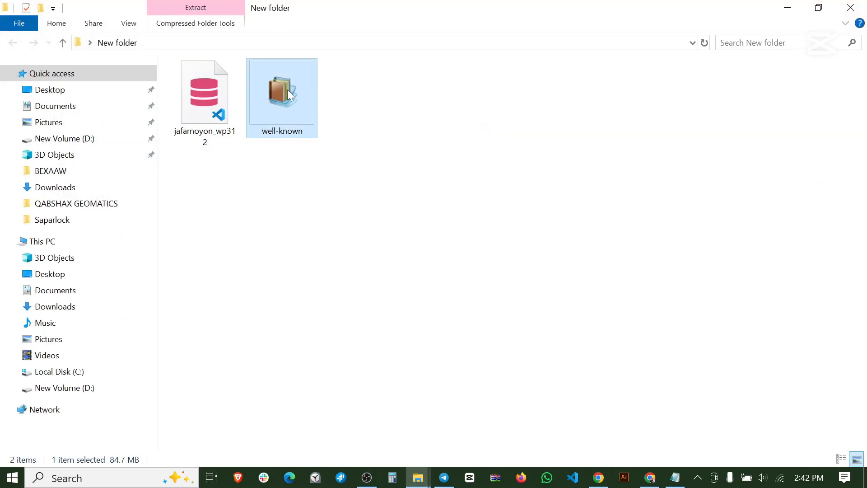
{"action": "left_click_drag", "start_coordinate": [276, 96], "coordinate": [443, 282]}
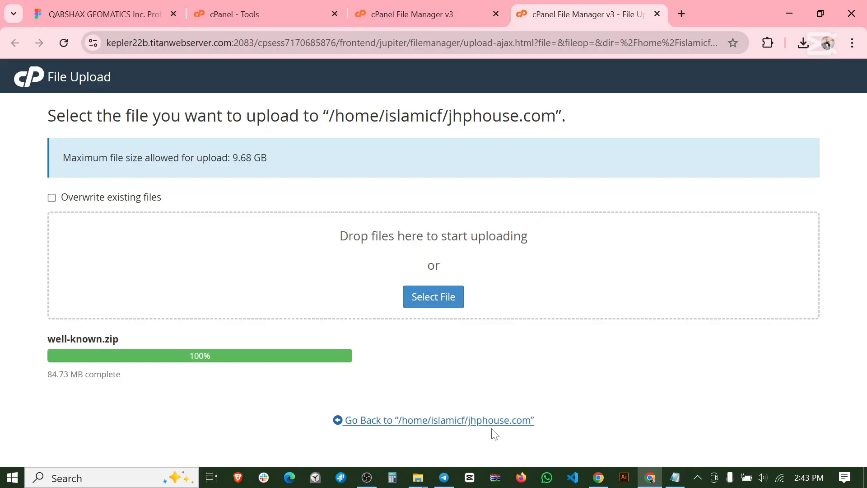
{"action": "left_click", "coordinate": [461, 422]}
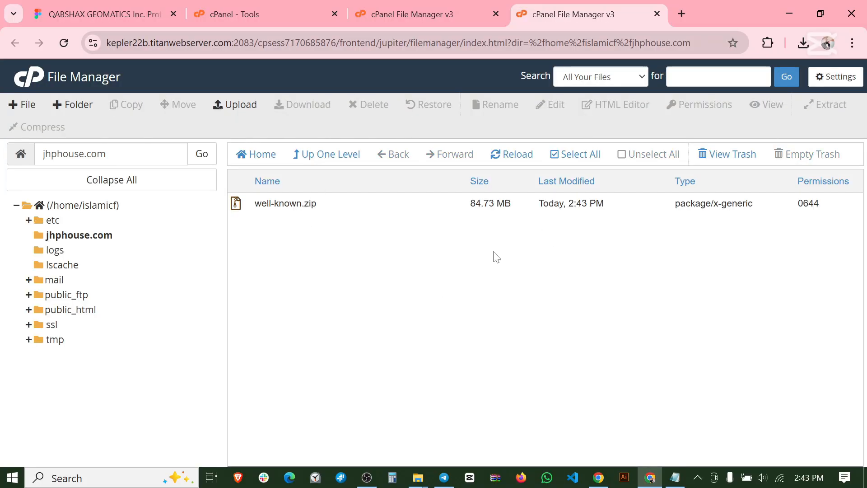
- Extract well-known.zip into /jhphouse.com, check the extraction results to the end, and close them
{"action": "left_click", "coordinate": [285, 203]}
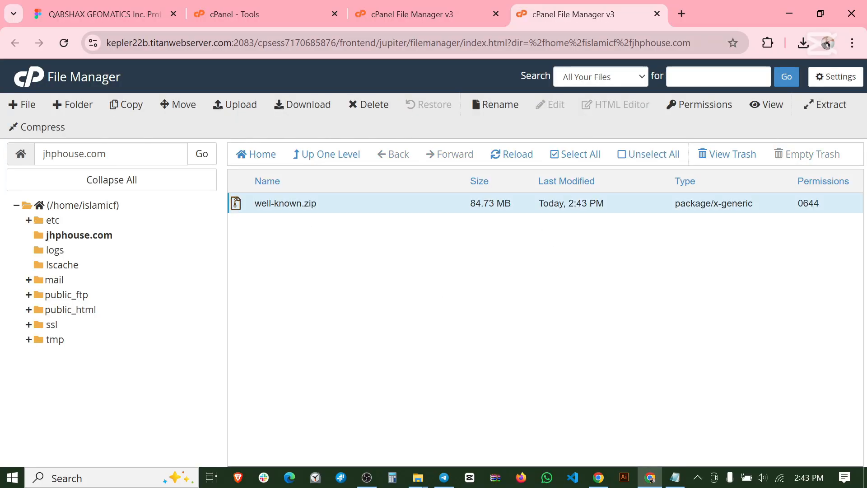
{"action": "right_click", "coordinate": [342, 203]}
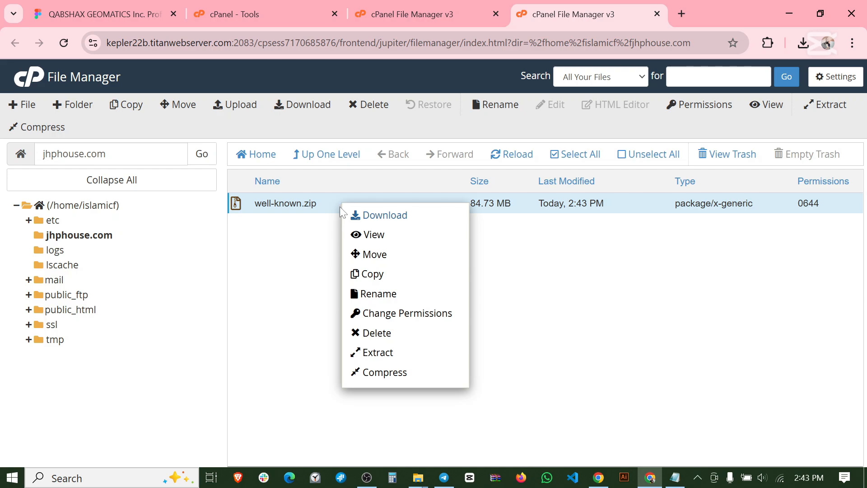
{"action": "left_click", "coordinate": [379, 353]}
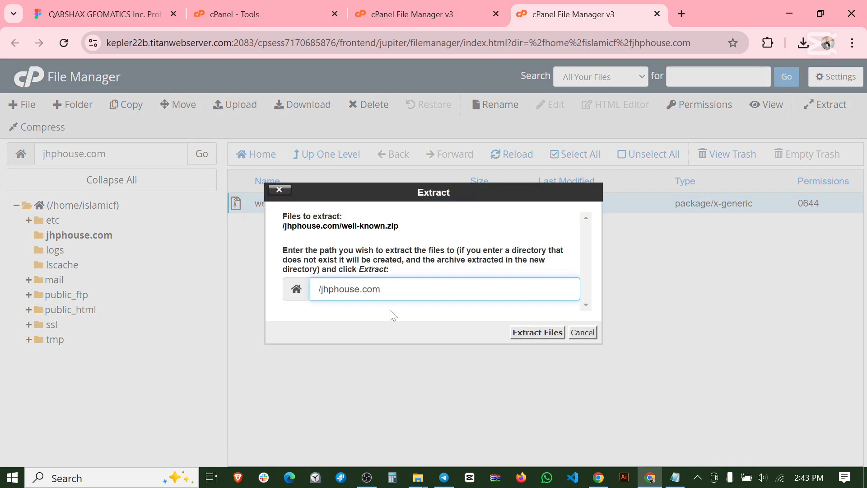
{"action": "left_click", "coordinate": [538, 332]}
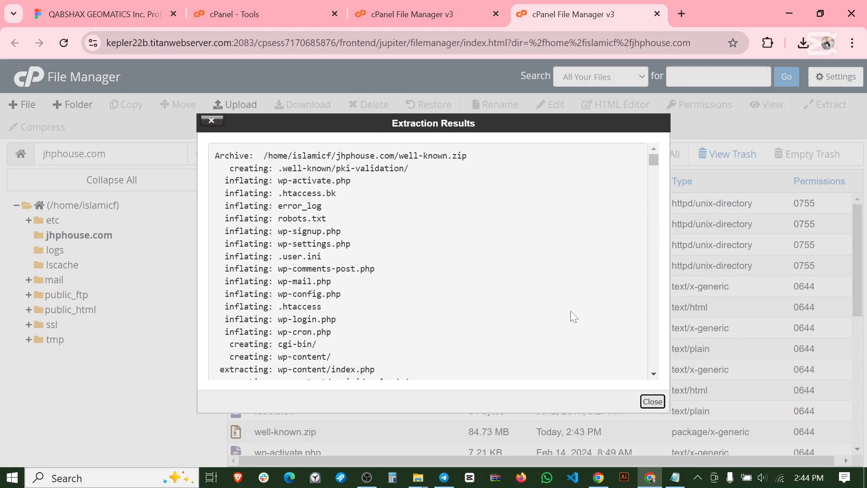
{"action": "scroll", "coordinate": [460, 201], "scroll_direction": "down", "scroll_amount": 20}
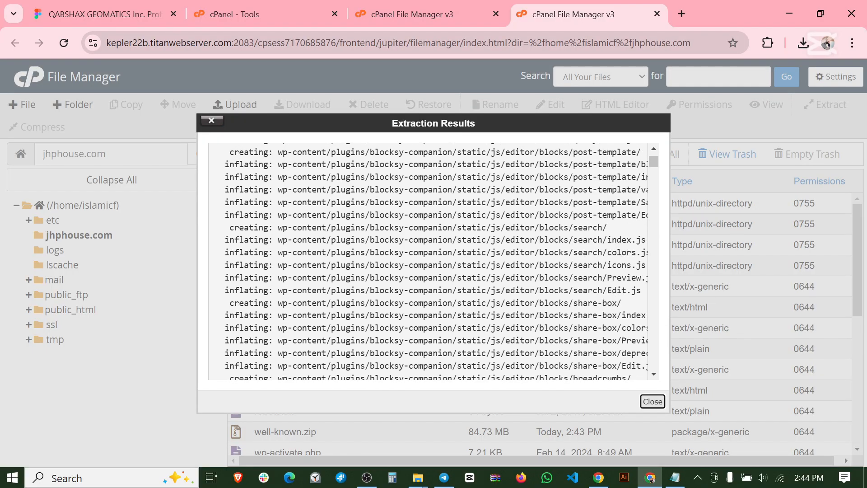
{"action": "left_click_drag", "start_coordinate": [654, 164], "coordinate": [654, 364]}
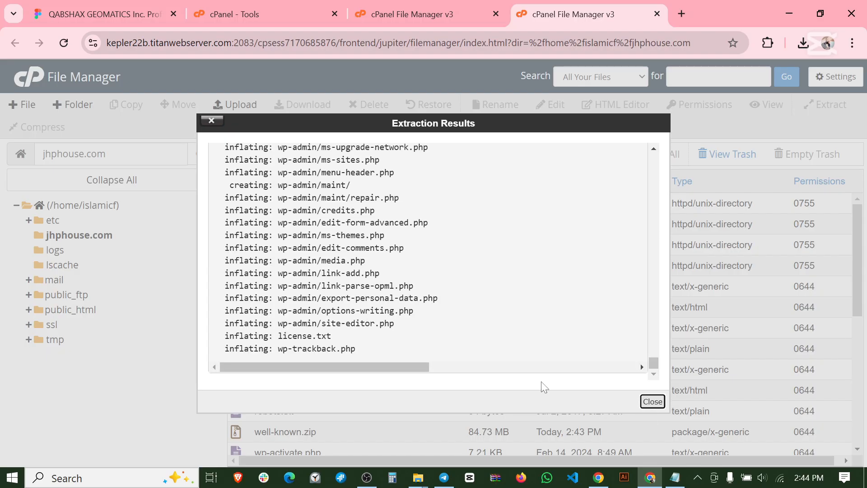
{"action": "left_click", "coordinate": [652, 402]}
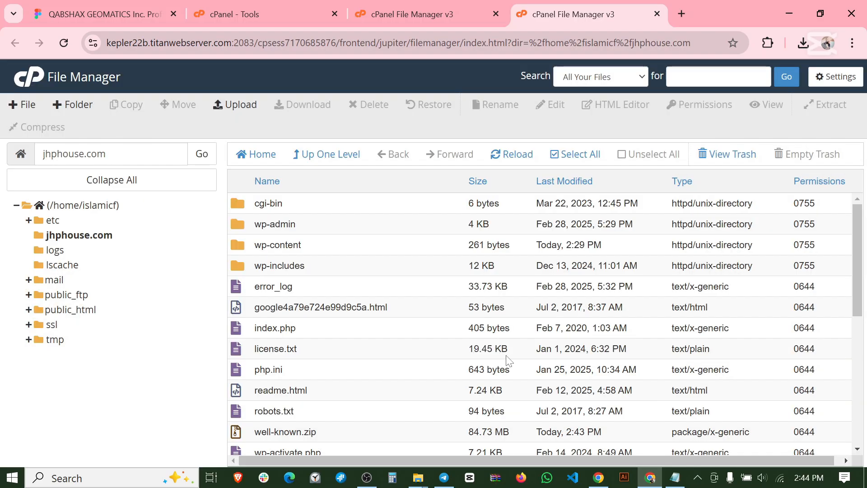
- Permanently delete the well-known.zip archive from the jhphouse.com folder, skipping the trash
{"action": "scroll", "coordinate": [471, 305], "scroll_direction": "down", "scroll_amount": 3}
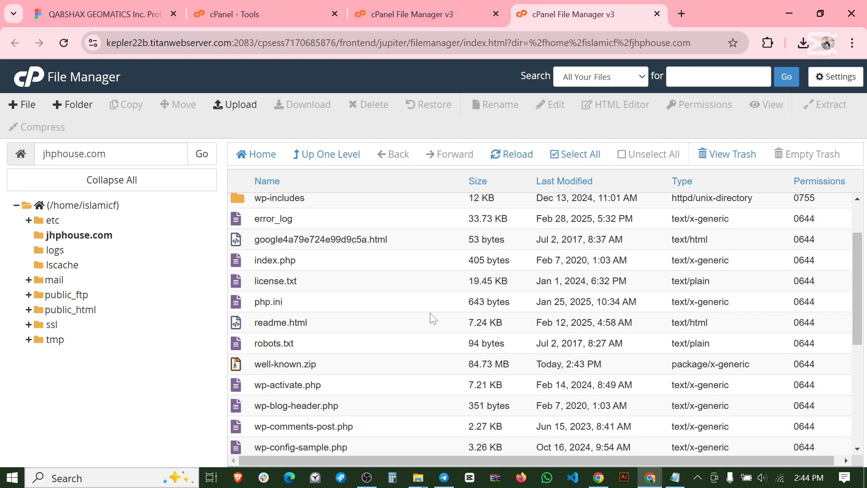
{"action": "left_click", "coordinate": [285, 364]}
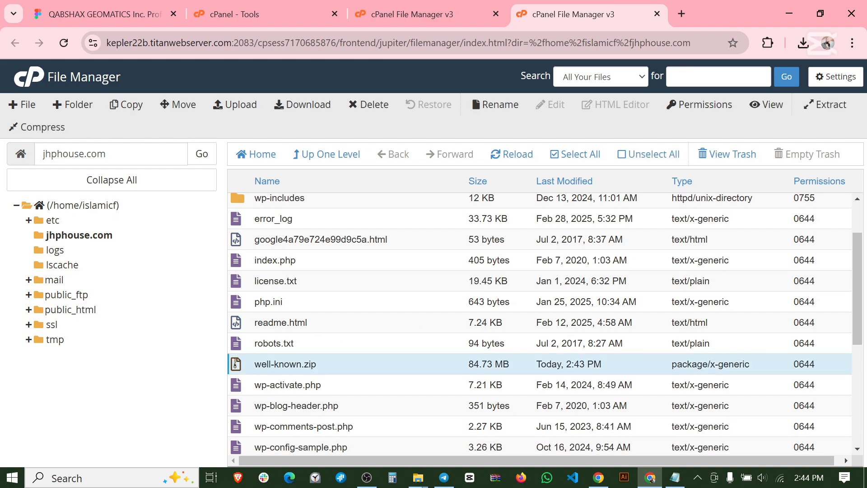
{"action": "right_click", "coordinate": [330, 368]}
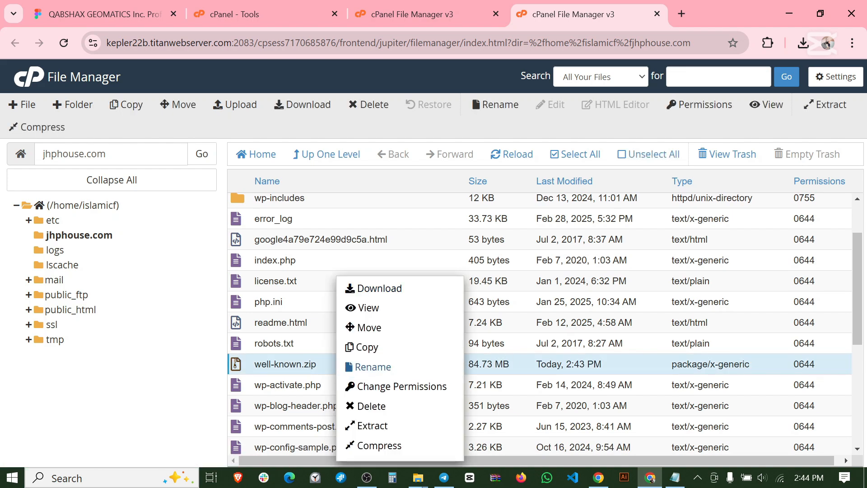
{"action": "left_click", "coordinate": [373, 407]}
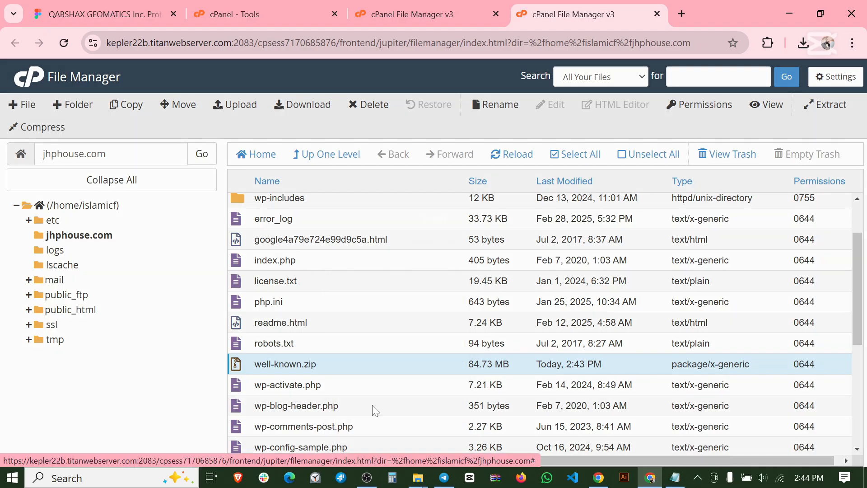
{"action": "left_click", "coordinate": [294, 268]}
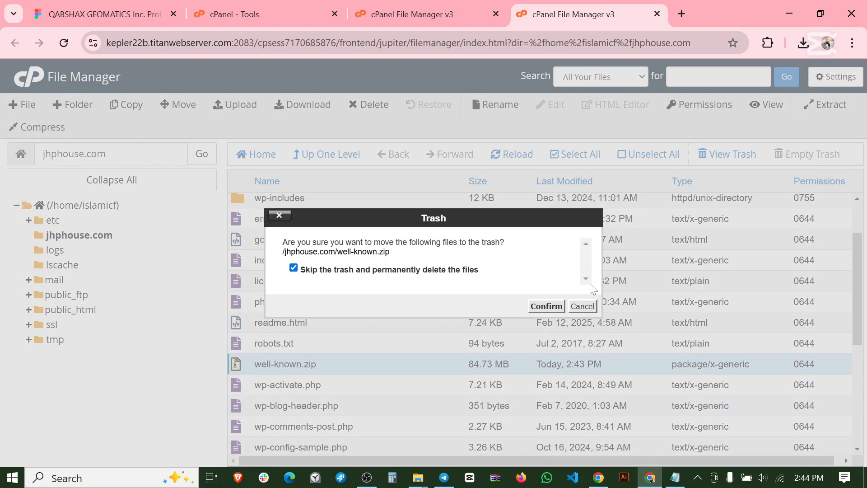
{"action": "left_click", "coordinate": [546, 306]}
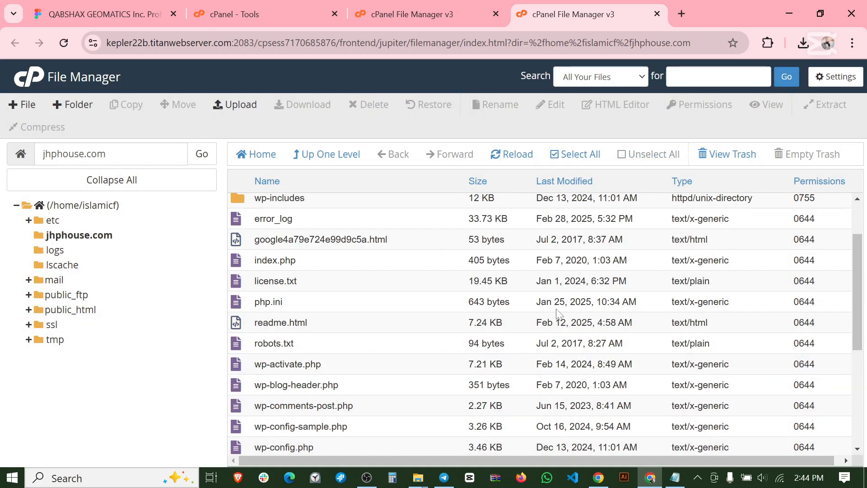
{"action": "scroll", "coordinate": [605, 290], "scroll_direction": "down", "scroll_amount": 3}
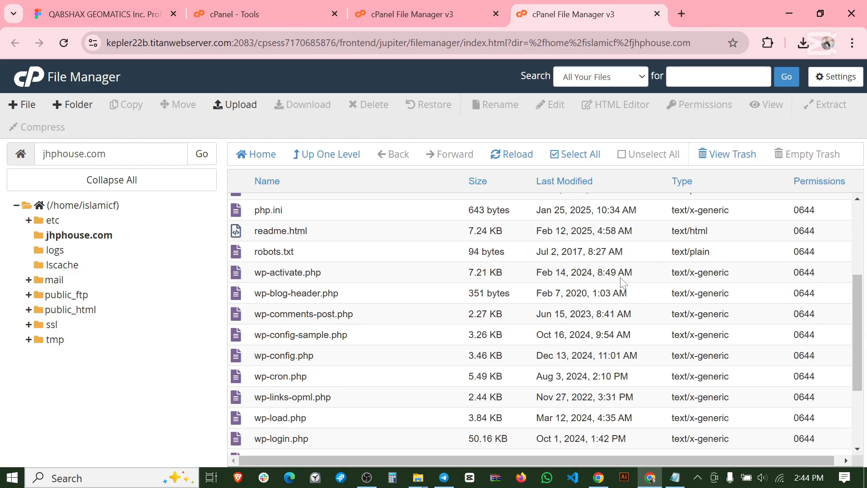
{"action": "scroll", "coordinate": [607, 291], "scroll_direction": "up", "scroll_amount": 4}
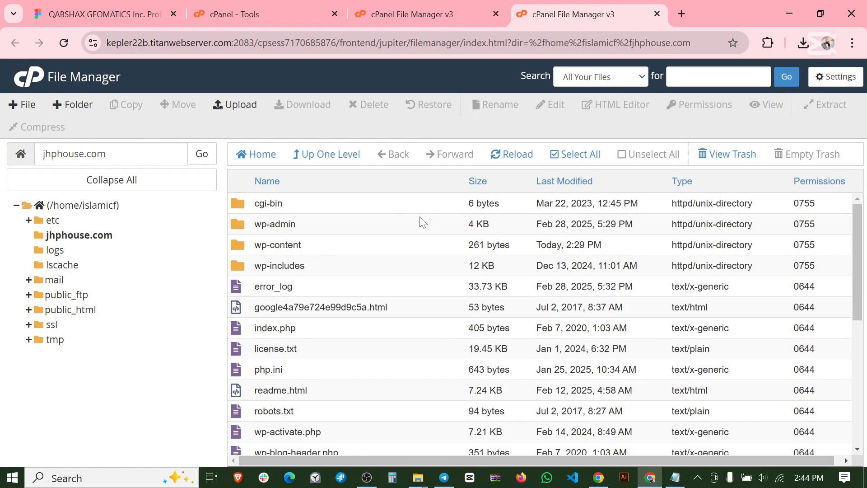
{"action": "right_click", "coordinate": [63, 239]}
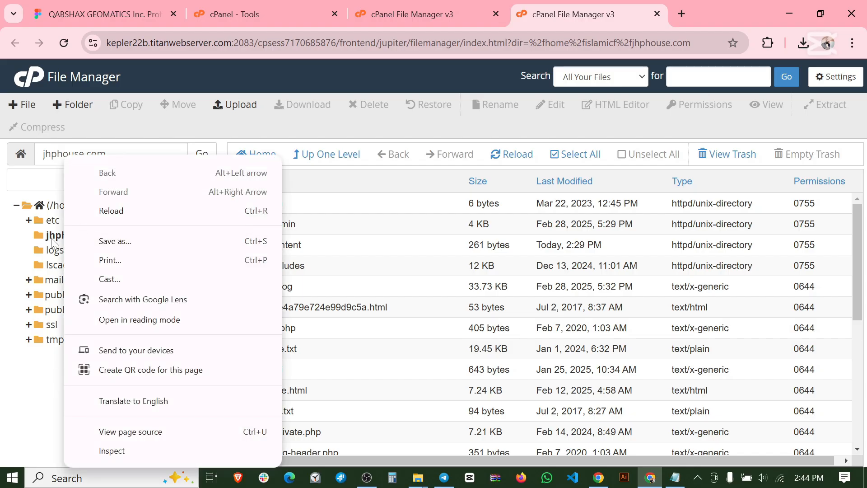
{"action": "left_click", "coordinate": [53, 237]}
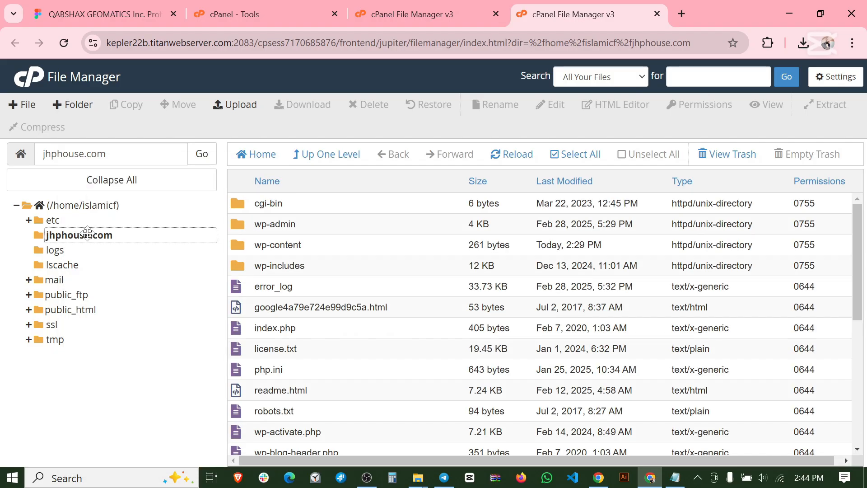
{"action": "left_click", "coordinate": [90, 234]}
{"action": "left_click", "coordinate": [87, 236]}
{"action": "left_click", "coordinate": [87, 237]}
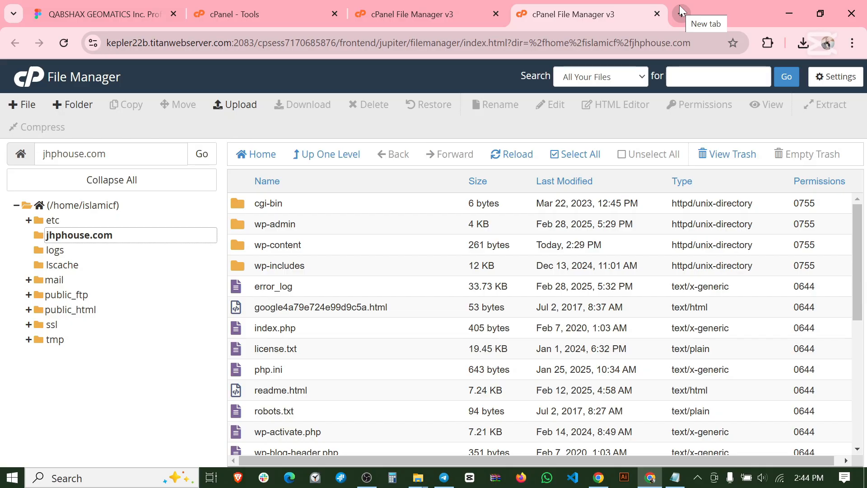
- Load the home page of jhphouse.com in a new browser tab to check the restored site
{"action": "left_click", "coordinate": [680, 8]}
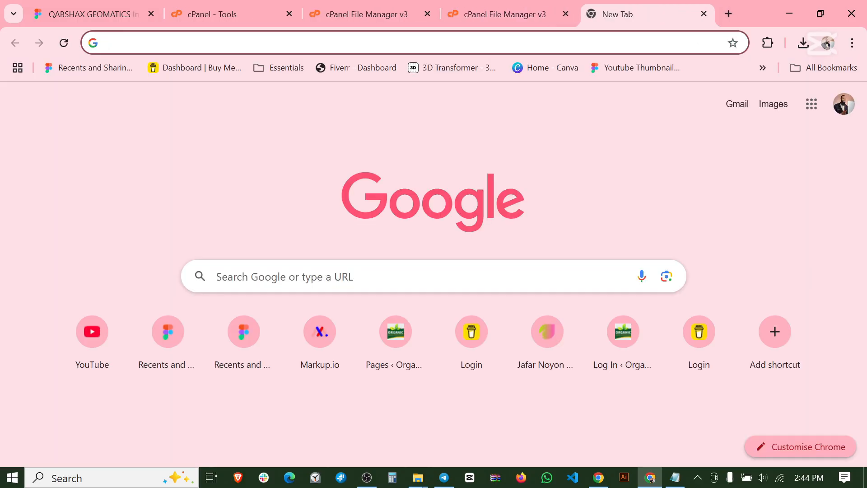
{"action": "type", "text": "jh"}
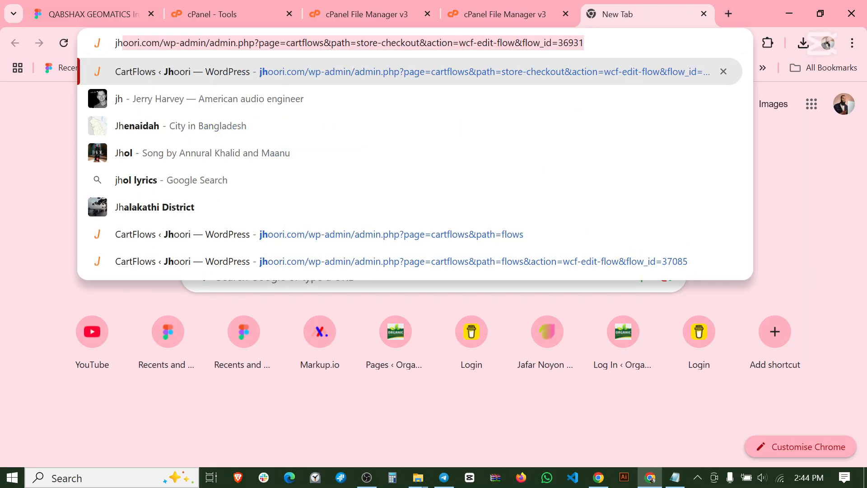
{"action": "type", "text": "p"}
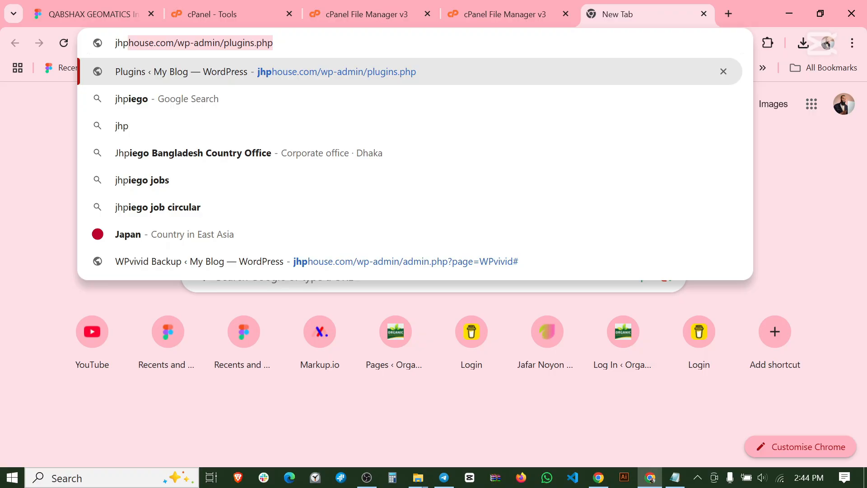
{"action": "key", "text": "Right"}
{"action": "key", "text": "BackSpace"}
{"action": "key", "text": "BackSpace"}
{"action": "key", "text": "BackSpace"}
{"action": "key", "text": "BackSpace"}
{"action": "key", "text": "BackSpace"}
{"action": "key", "text": "BackSpace"}
{"action": "key", "text": "BackSpace"}
{"action": "key", "text": "BackSpace"}
{"action": "key", "text": "BackSpace"}
{"action": "key", "text": "BackSpace"}
{"action": "key", "text": "BackSpace"}
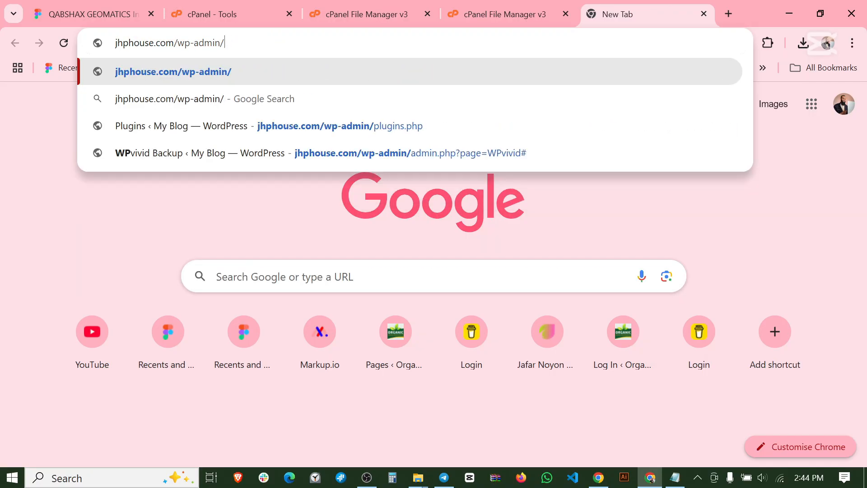
{"action": "key", "text": "BackSpace"}
{"action": "key", "text": "BackSpace"}
{"action": "key", "text": "BackSpace"}
{"action": "key", "text": "BackSpace"}
{"action": "key", "text": "BackSpace"}
{"action": "key", "text": "BackSpace"}
{"action": "key", "text": "BackSpace"}
{"action": "key", "text": "BackSpace"}
{"action": "key", "text": "BackSpace"}
{"action": "key", "text": "BackSpace"}
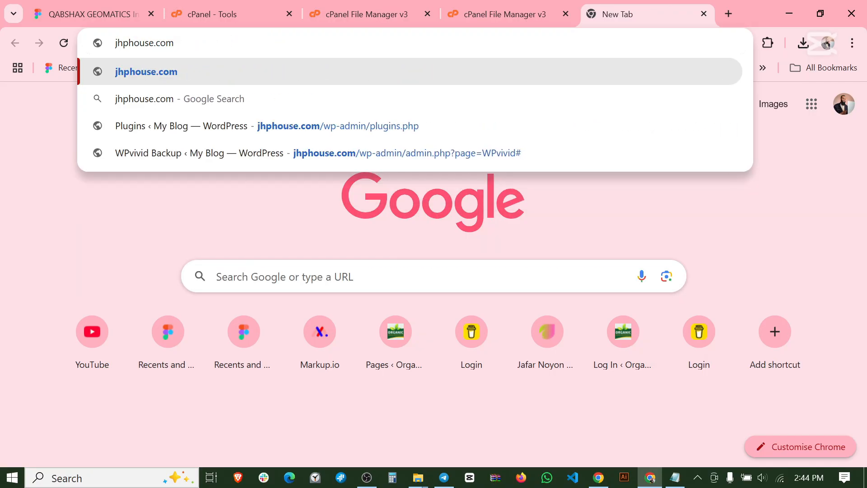
{"action": "key", "text": "Return"}
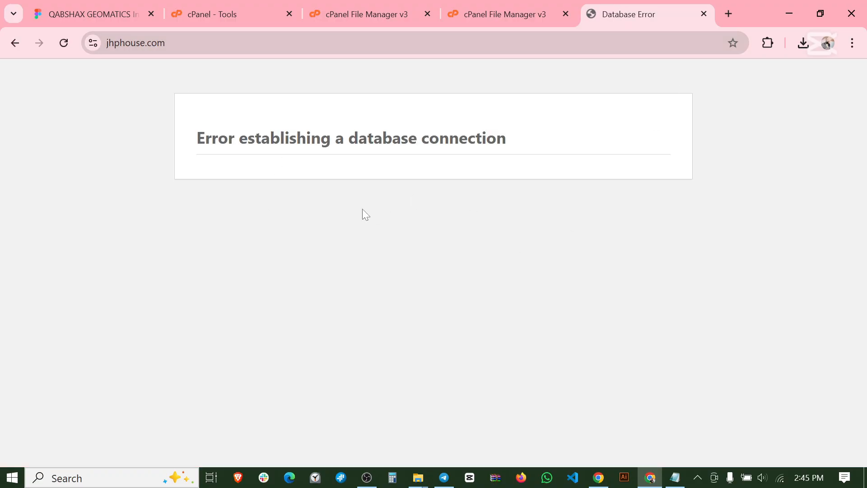
- Load the site's admin address, jhphouse.com/wp-admin, to check whether the WordPress dashboard is reachable
{"action": "left_click", "coordinate": [238, 34]}
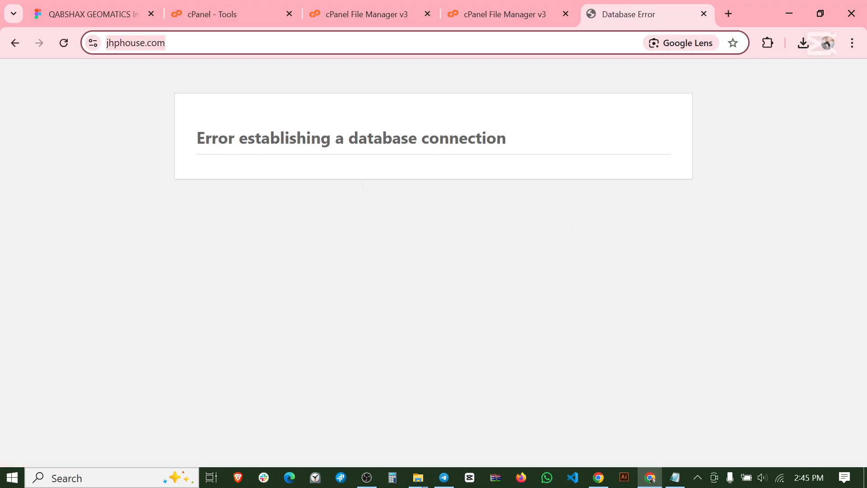
{"action": "key", "text": "End"}
{"action": "type", "text": "/"}
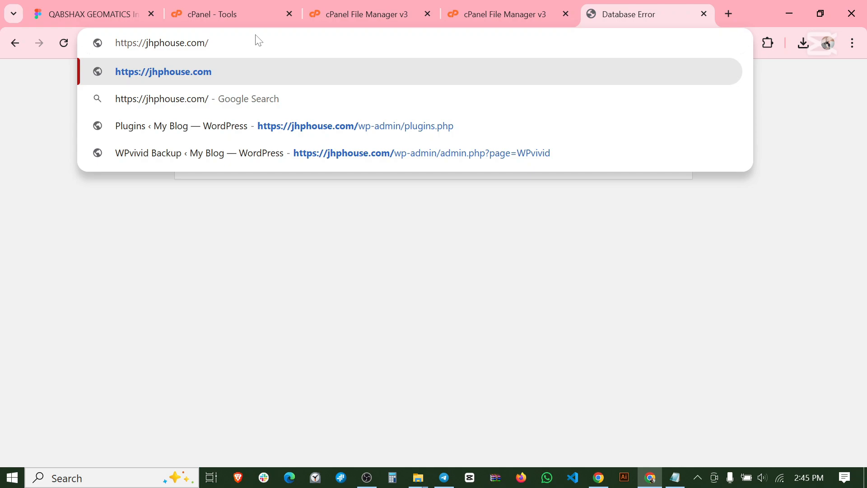
{"action": "type", "text": "wp"}
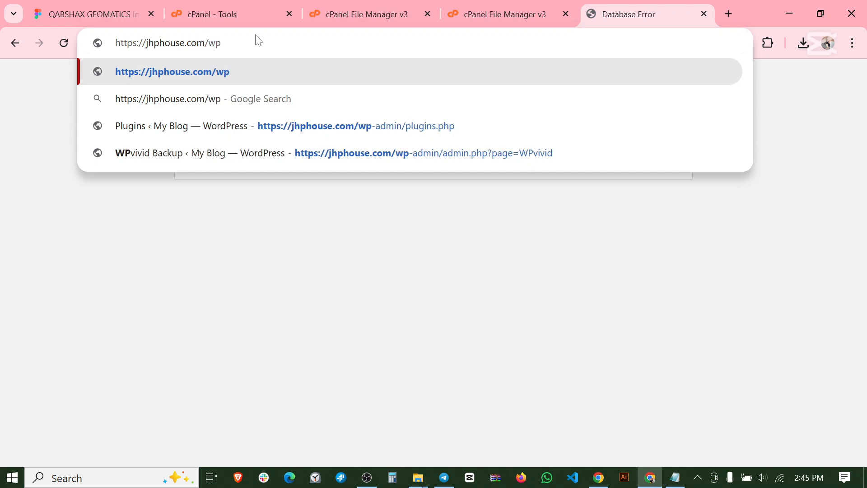
{"action": "type", "text": "-admin"}
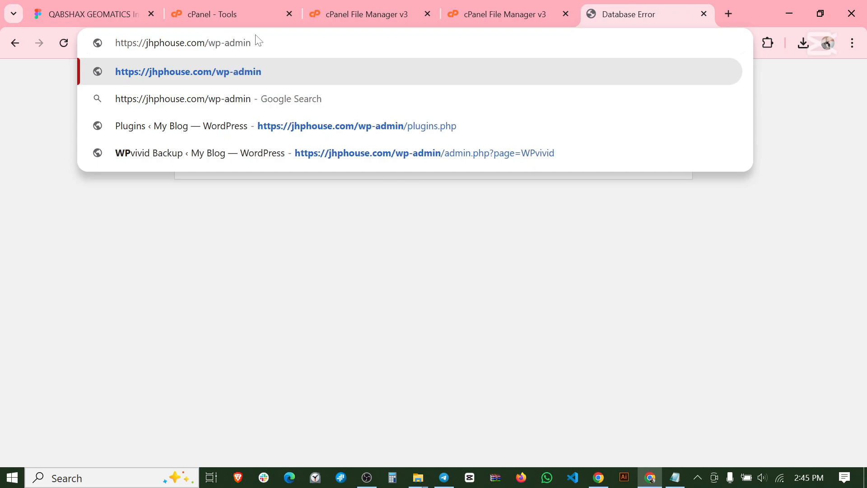
{"action": "type", "text": ".3"}
{"action": "key", "text": "BackSpace"}
{"action": "key", "text": "BackSpace"}
{"action": "key", "text": "Return"}
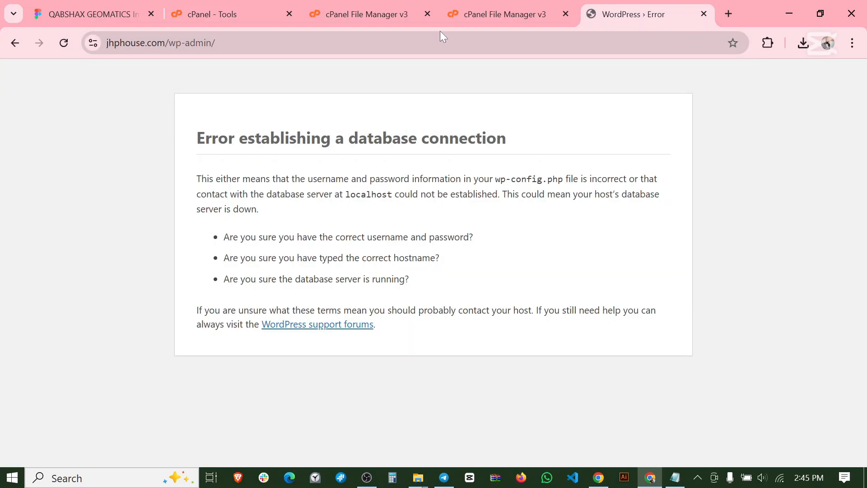
- Remove wp-admin from the address and load the jhphouse.com home page again
{"action": "double_click", "coordinate": [325, 43]}
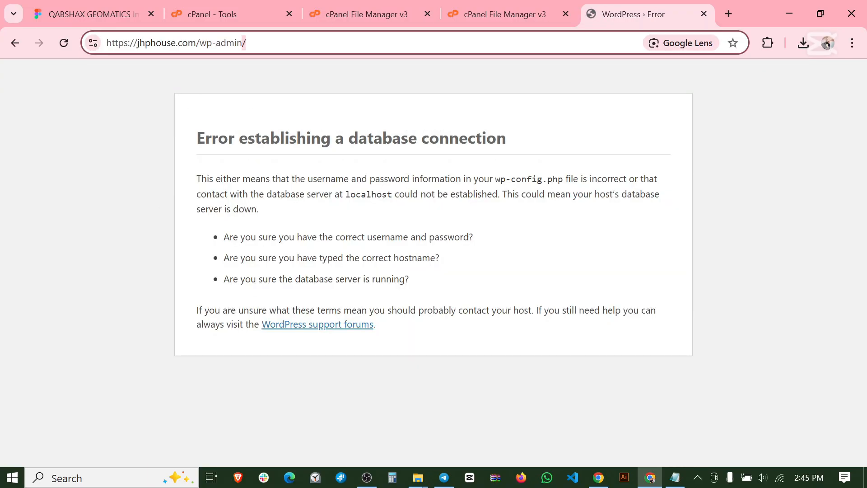
{"action": "key", "text": "BackSpace"}
{"action": "key", "text": "BackSpace"}
{"action": "key", "text": "BackSpace"}
{"action": "key", "text": "BackSpace"}
{"action": "key", "text": "BackSpace"}
{"action": "key", "text": "BackSpace"}
{"action": "key", "text": "BackSpace"}
{"action": "key", "text": "BackSpace"}
{"action": "key", "text": "BackSpace"}
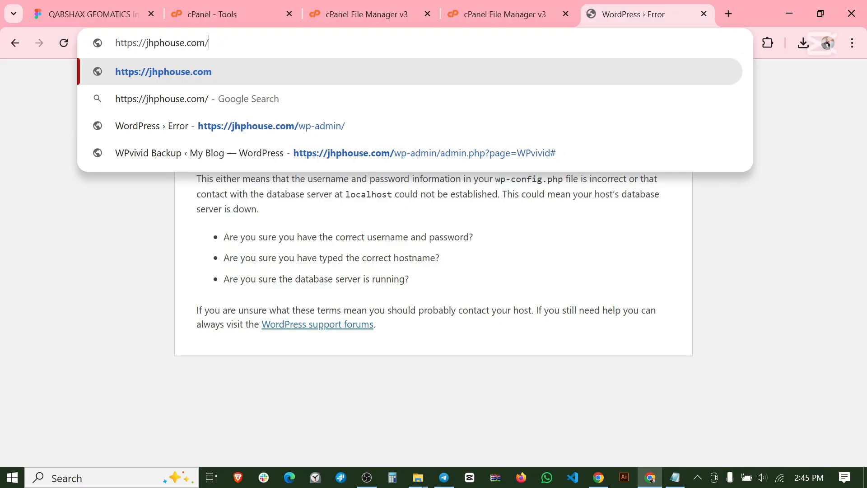
{"action": "key", "text": "Return"}
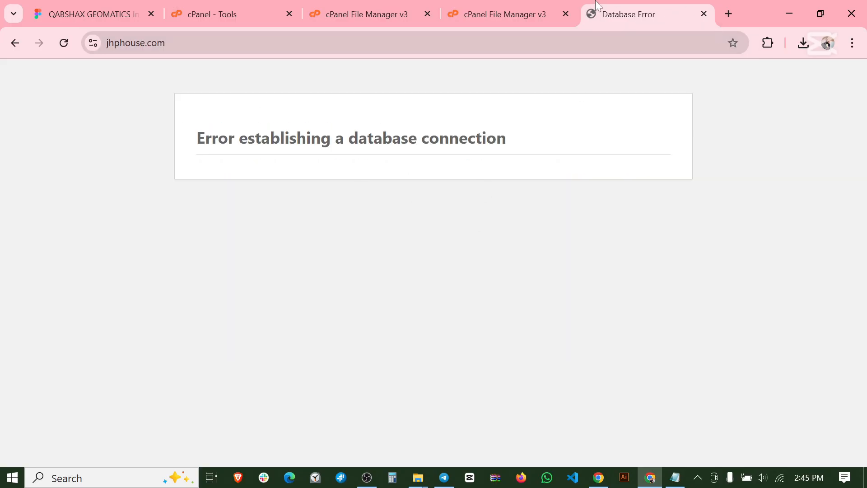
- Return to the first File Manager tab, refresh the jhphouse.com folder listing and look through its files
{"action": "left_click", "coordinate": [245, 13]}
{"action": "left_click", "coordinate": [384, 13]}
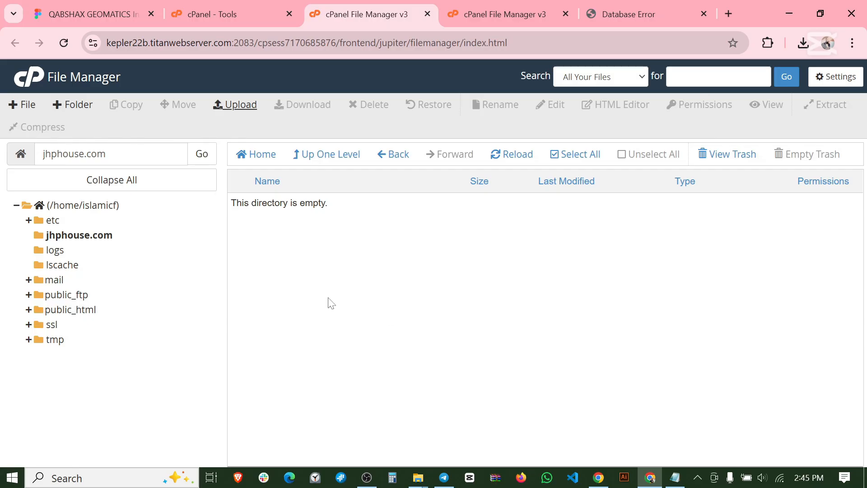
{"action": "left_click", "coordinate": [85, 236]}
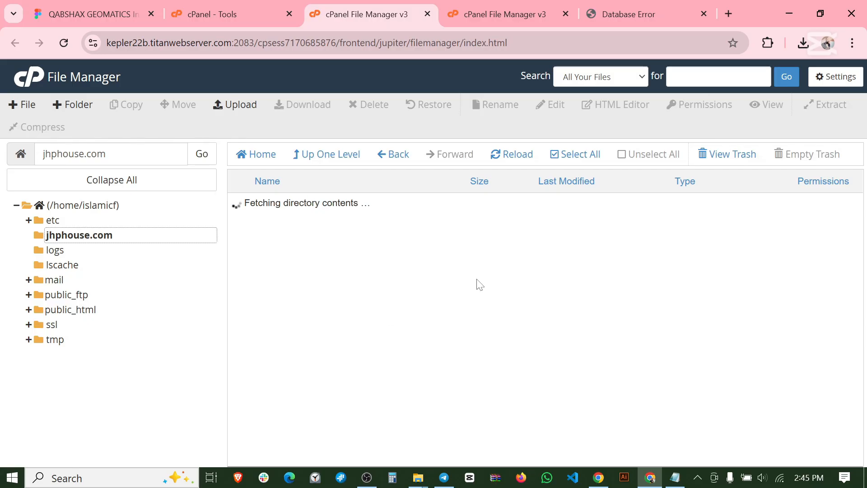
{"action": "scroll", "coordinate": [476, 285], "scroll_direction": "down", "scroll_amount": 10}
{"action": "scroll", "coordinate": [540, 323], "scroll_direction": "up", "scroll_amount": 6}
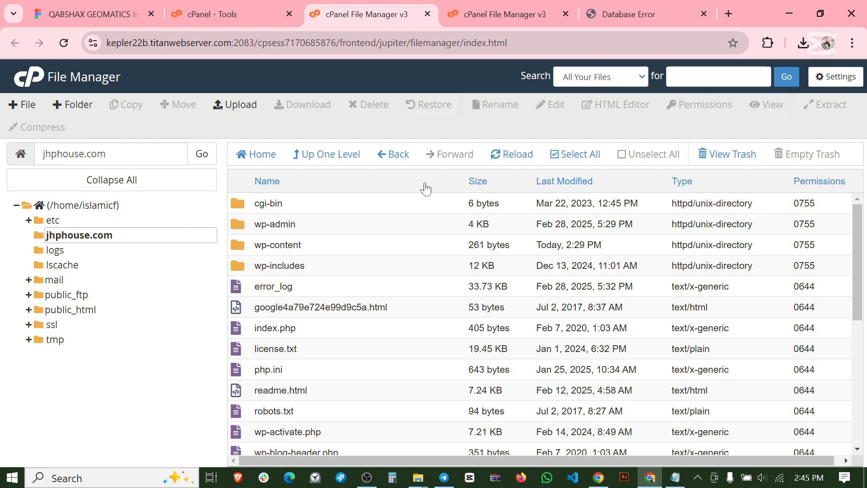
- Return to the cPanel tools page and open Manage My Databases from the database tools
{"action": "left_click", "coordinate": [224, 3]}
{"action": "scroll", "coordinate": [578, 253], "scroll_direction": "up", "scroll_amount": 20}
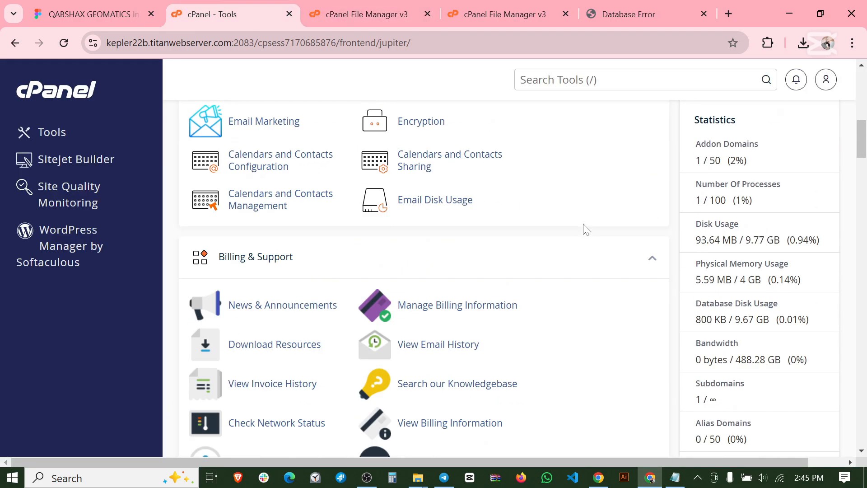
{"action": "scroll", "coordinate": [574, 240], "scroll_direction": "down", "scroll_amount": 4}
{"action": "scroll", "coordinate": [574, 239], "scroll_direction": "down", "scroll_amount": 18}
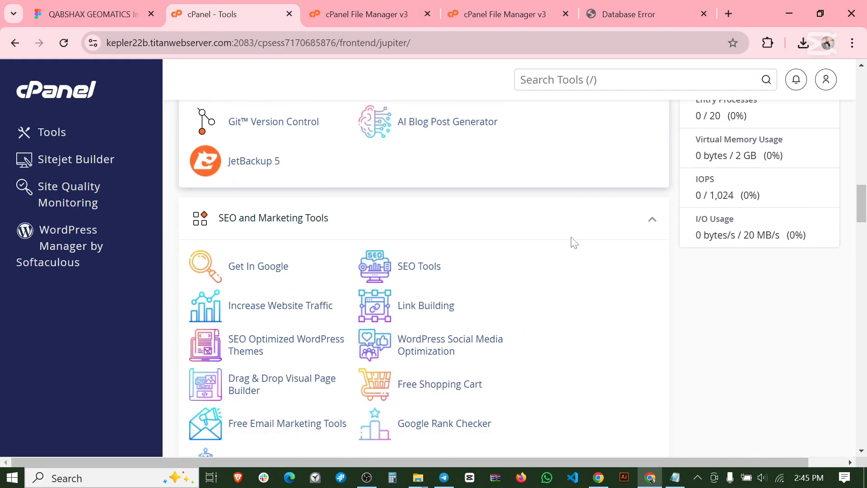
{"action": "scroll", "coordinate": [577, 241], "scroll_direction": "up", "scroll_amount": 5}
{"action": "middle_click", "coordinate": [574, 234]}
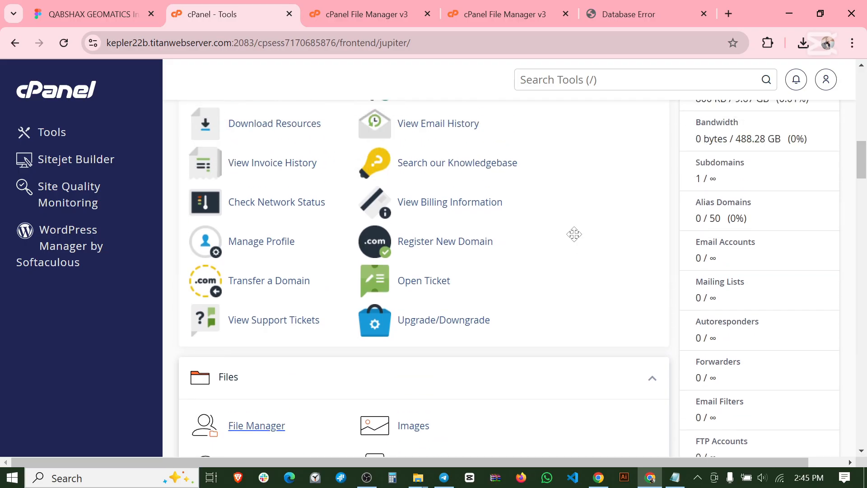
{"action": "scroll", "coordinate": [574, 234], "scroll_direction": "up", "scroll_amount": 2}
{"action": "scroll", "coordinate": [574, 239], "scroll_direction": "down", "scroll_amount": 20}
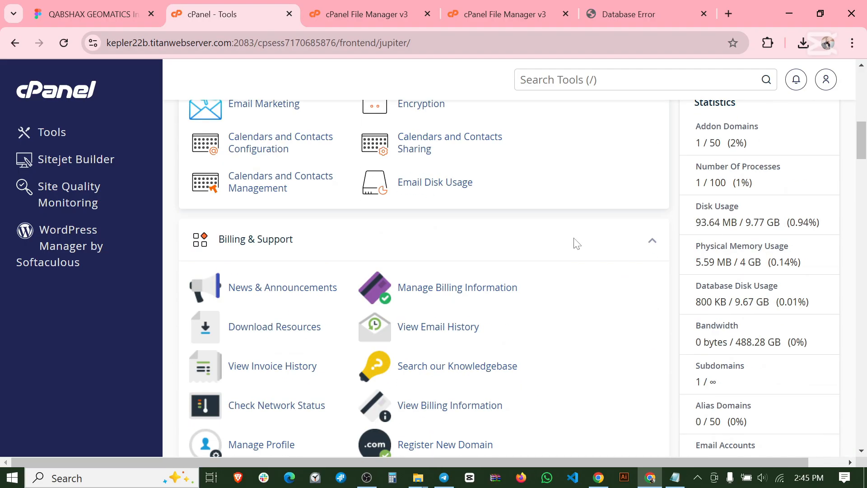
{"action": "scroll", "coordinate": [573, 240], "scroll_direction": "down", "scroll_amount": 3}
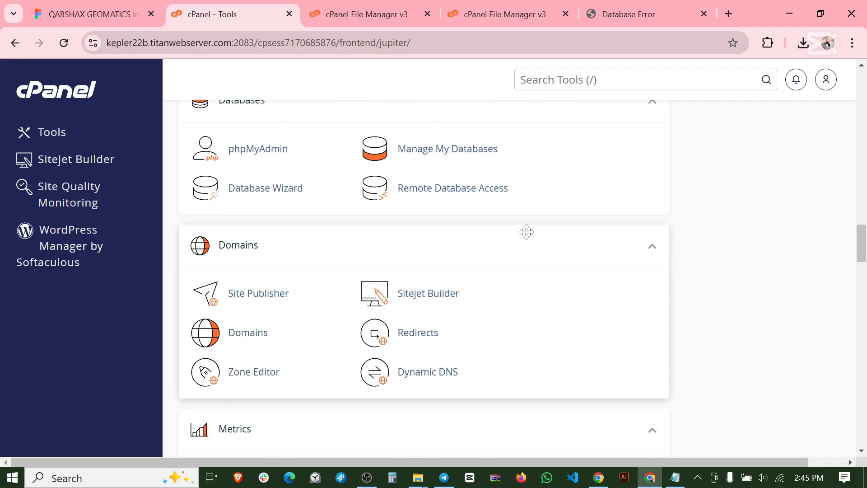
{"action": "scroll", "coordinate": [452, 152], "scroll_direction": "up", "scroll_amount": 3}
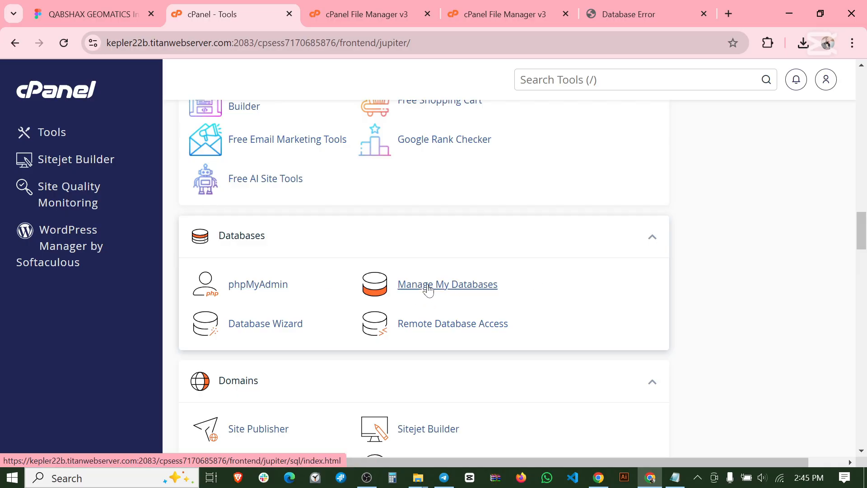
{"action": "left_click", "coordinate": [441, 288]}
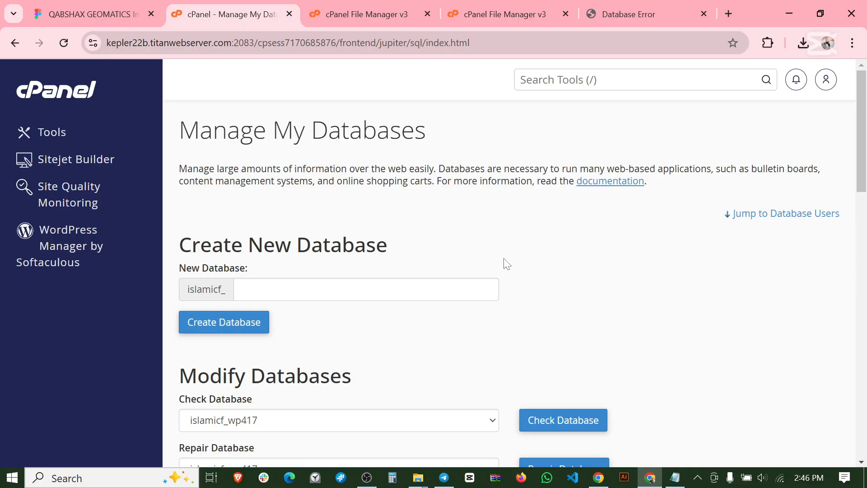
- Create a new database named organic under the islamicf_ prefix
{"action": "scroll", "coordinate": [437, 285], "scroll_direction": "down", "scroll_amount": 1}
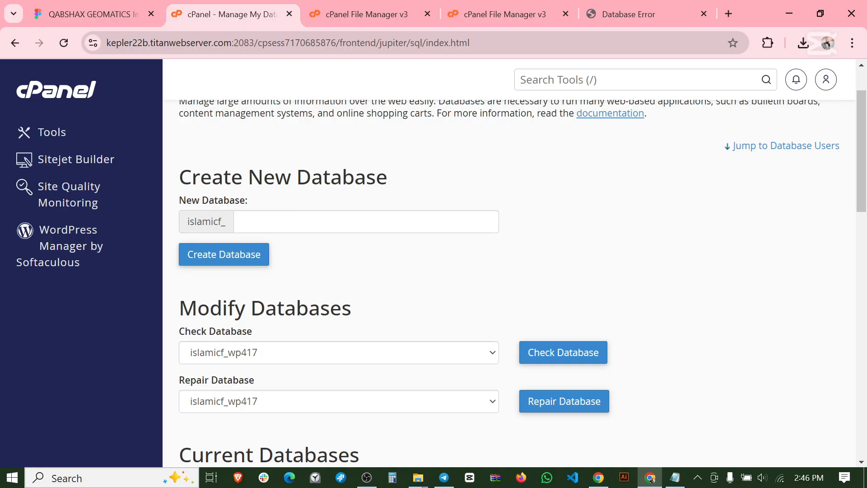
{"action": "left_click", "coordinate": [289, 221]}
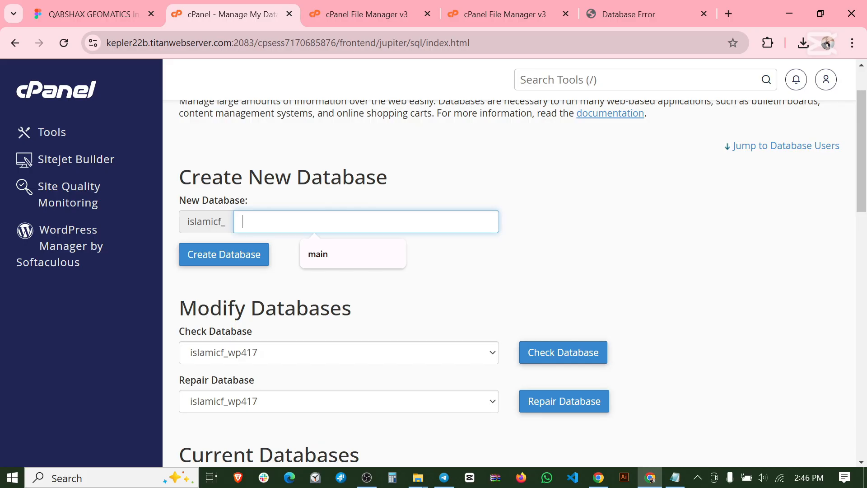
{"action": "type", "text": "o"}
{"action": "key", "text": "BackSpace"}
{"action": "type", "text": "organic"}
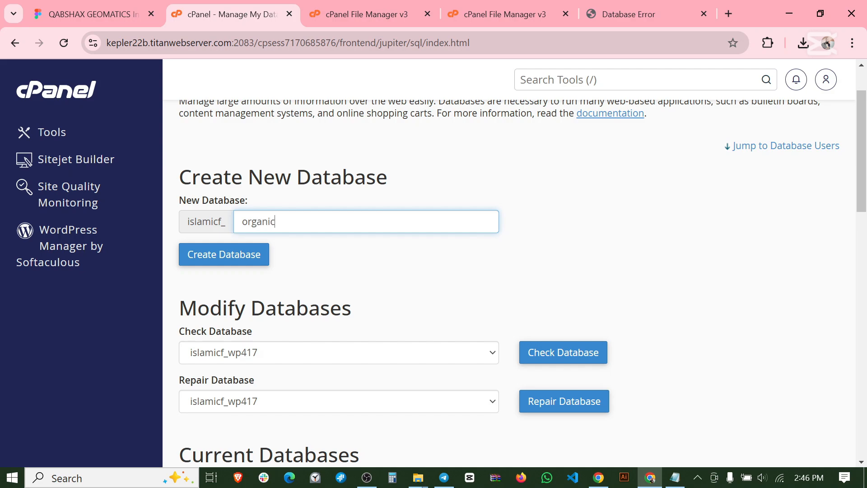
{"action": "key", "text": "ctrl+a"}
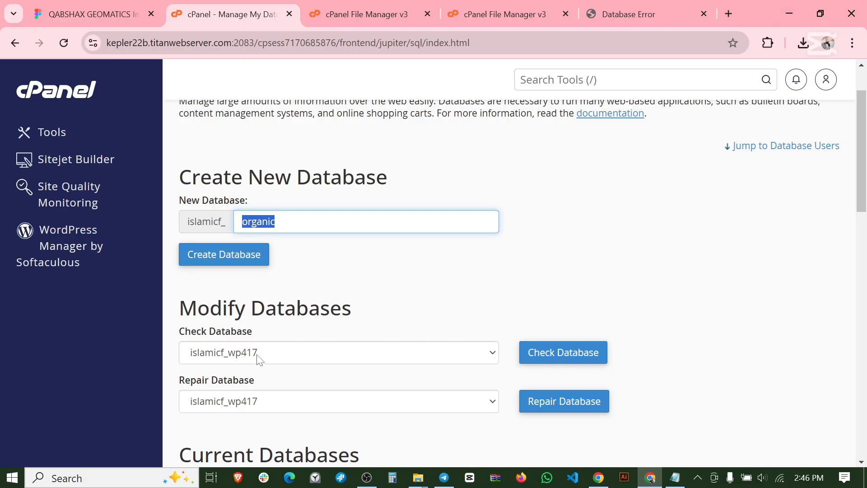
{"action": "left_click", "coordinate": [225, 256]}
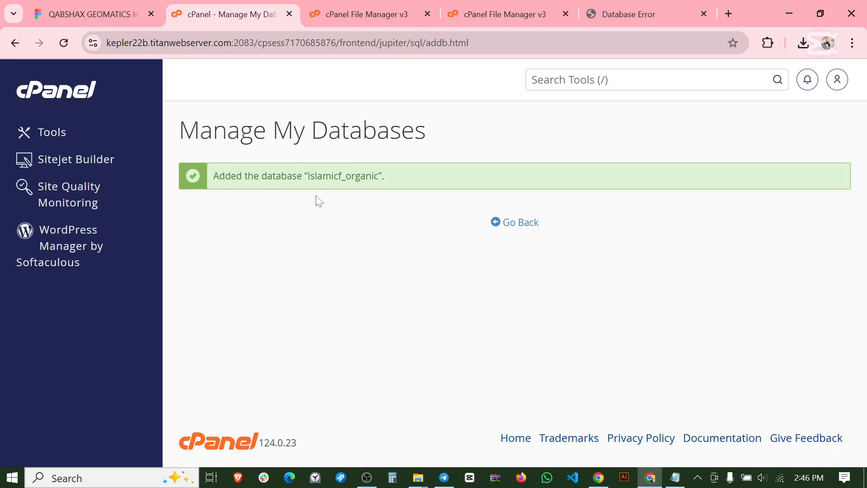
- Copy the full database name islamicf_organic and go back to the database management page
{"action": "left_click_drag", "start_coordinate": [308, 176], "coordinate": [379, 176]}
{"action": "key", "text": "ctrl+c"}
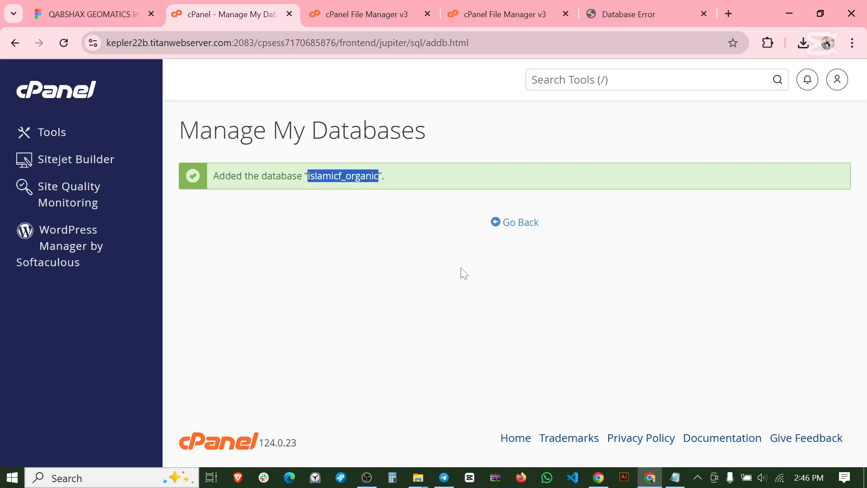
{"action": "left_click", "coordinate": [515, 222]}
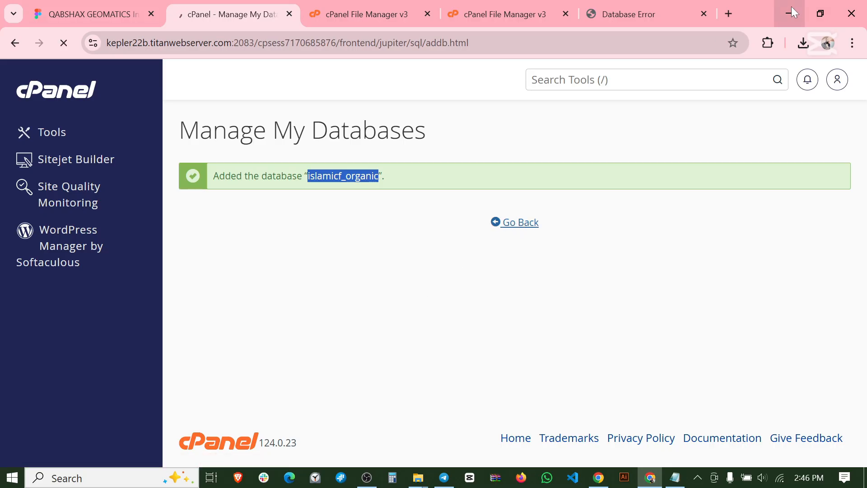
{"action": "left_click", "coordinate": [677, 481]}
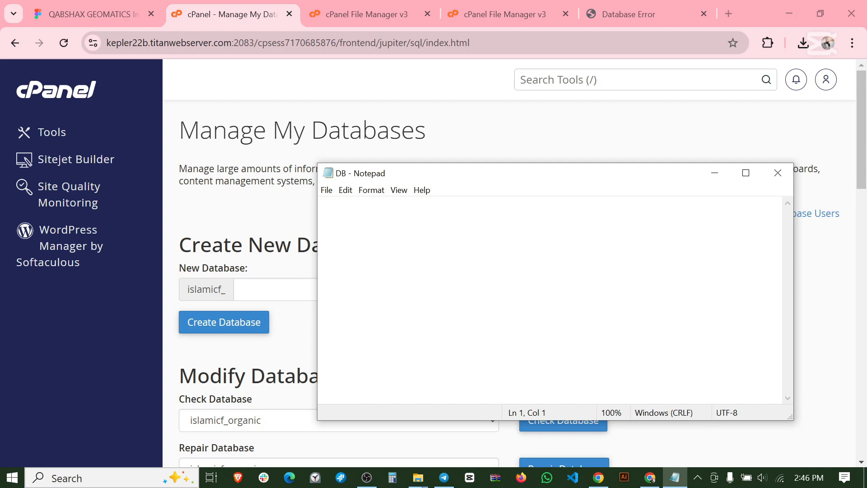
{"action": "key", "text": "Return"}
{"action": "type", "text": "user"}
{"action": "key", "text": "ctrl+v"}
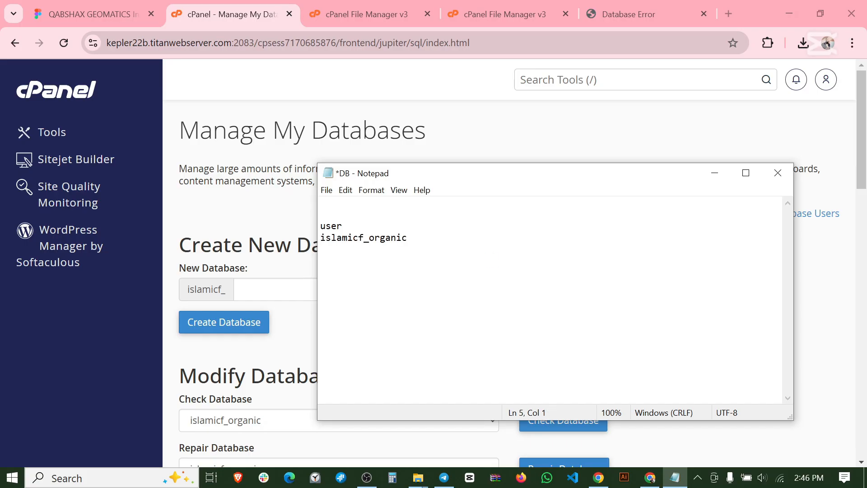
{"action": "type", "text": "Pass"}
- Add a db Name: entry of islamicf_organic above the user entry, space out the entries, save the note and minimize it
{"action": "type", "text": "b Namer"}
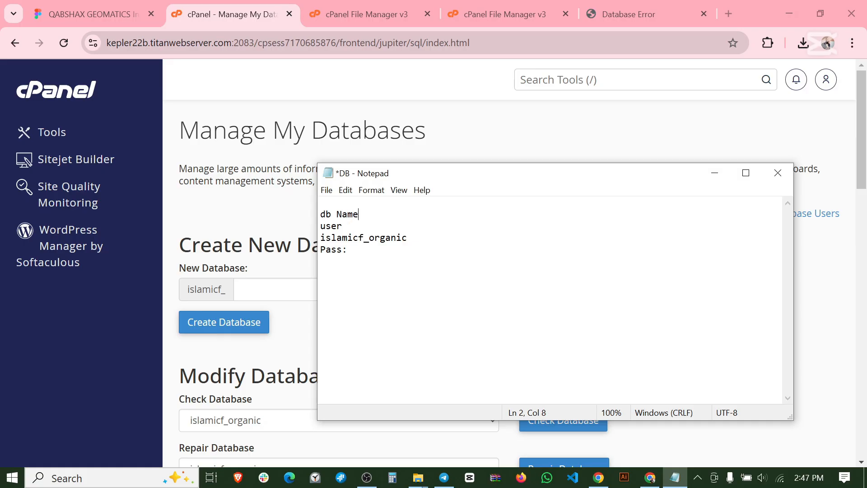
{"action": "key", "text": "Return"}
{"action": "key", "text": "Return"}
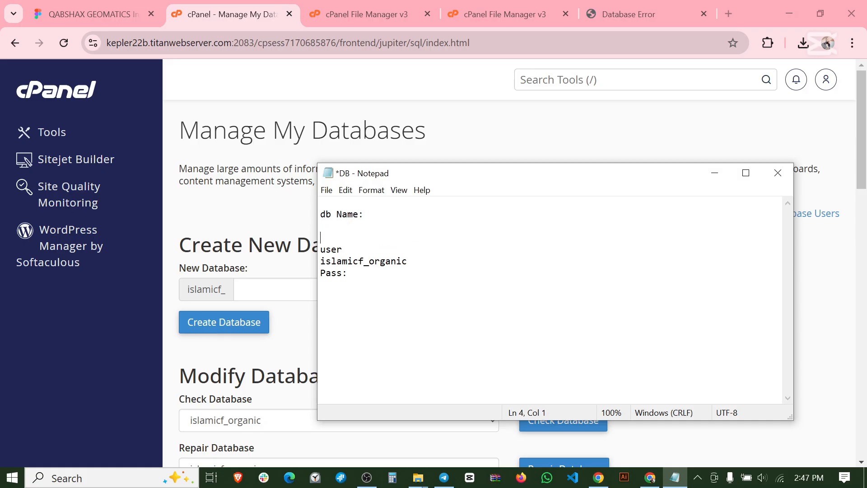
{"action": "key", "text": "ctrl+v"}
{"action": "key", "text": "Return"}
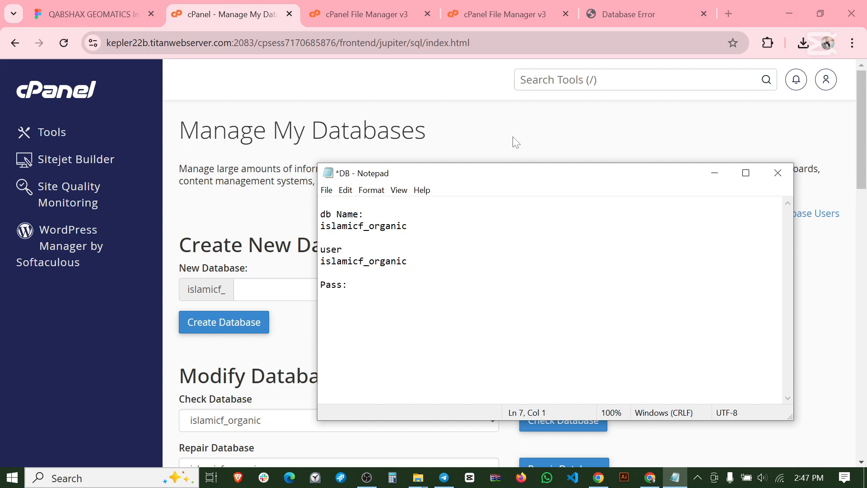
{"action": "key", "text": "ctrl+s"}
{"action": "left_click", "coordinate": [709, 176]}
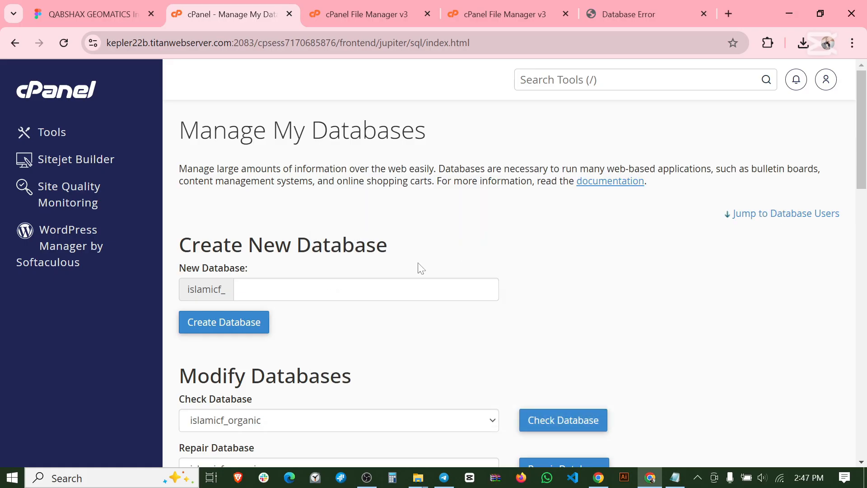
- Enter organic as the username for a new database user under the islamicf_ prefix
{"action": "scroll", "coordinate": [323, 265], "scroll_direction": "down", "scroll_amount": 5}
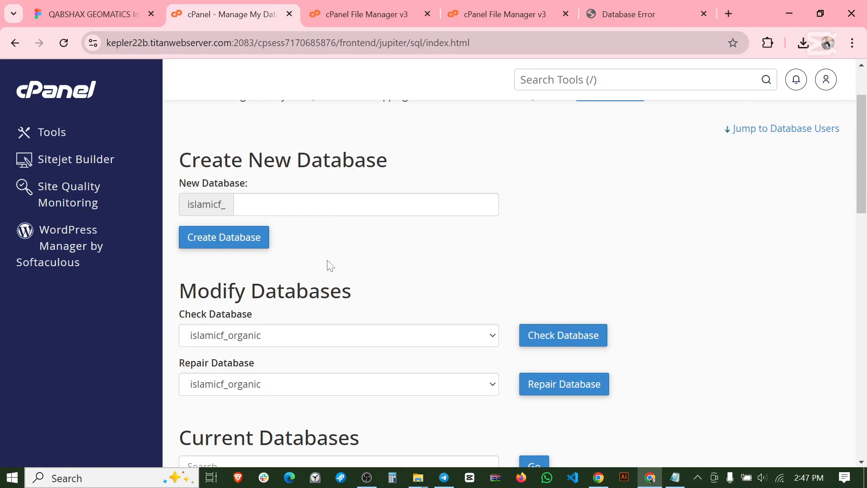
{"action": "scroll", "coordinate": [332, 263], "scroll_direction": "down", "scroll_amount": 3}
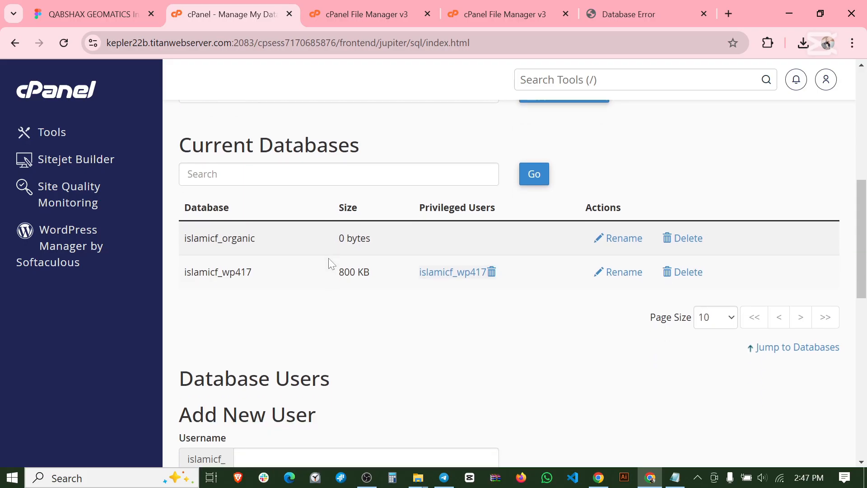
{"action": "scroll", "coordinate": [332, 263], "scroll_direction": "up", "scroll_amount": 1}
{"action": "scroll", "coordinate": [328, 258], "scroll_direction": "up", "scroll_amount": 3}
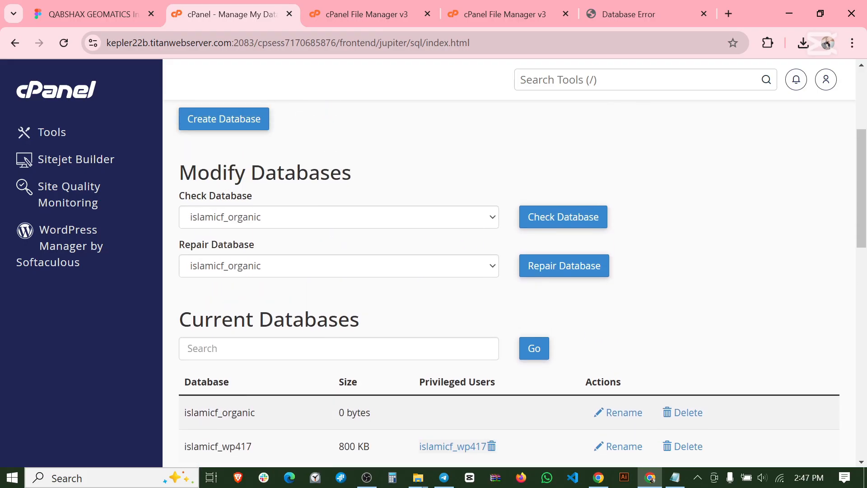
{"action": "scroll", "coordinate": [300, 225], "scroll_direction": "down", "scroll_amount": 5}
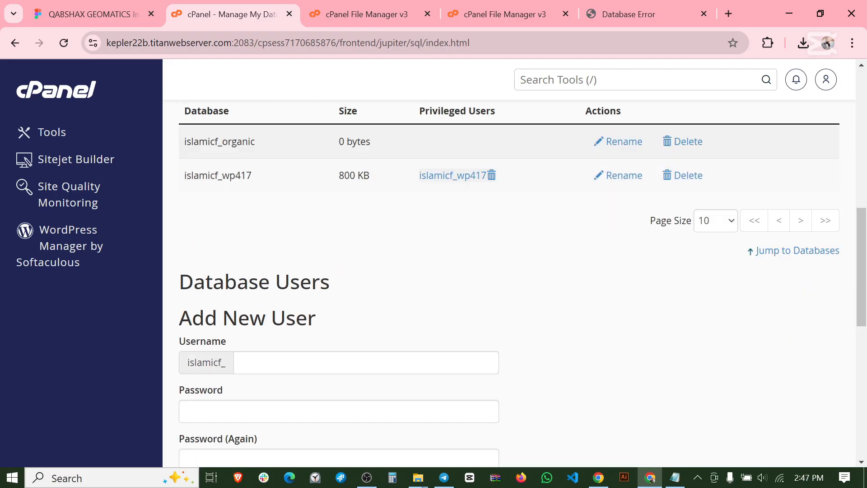
{"action": "scroll", "coordinate": [240, 336], "scroll_direction": "down", "scroll_amount": 2}
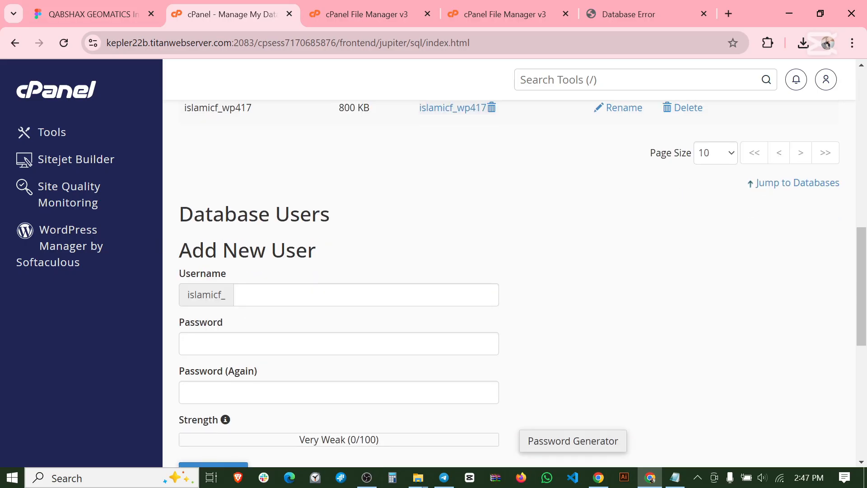
{"action": "left_click", "coordinate": [316, 295]}
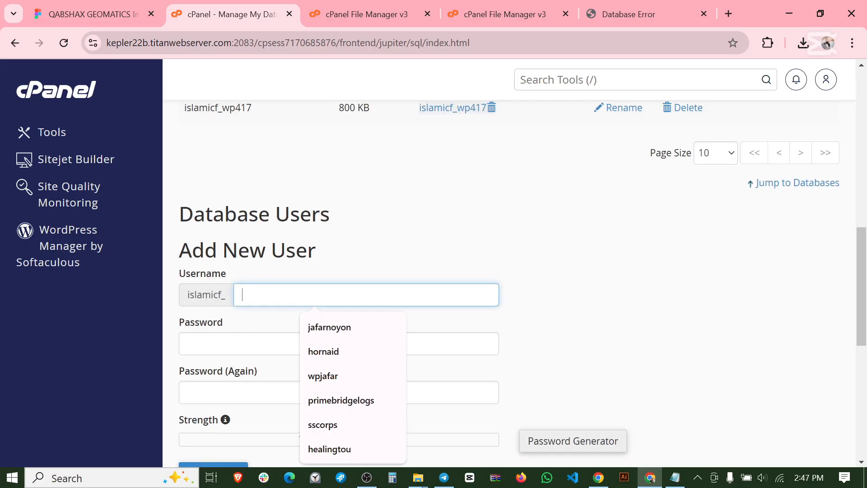
{"action": "type", "text": "organi"}
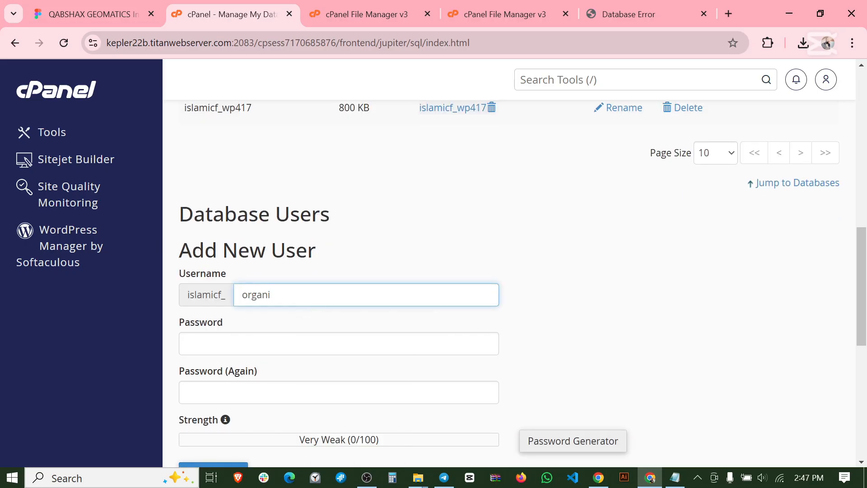
{"action": "type", "text": "c"}
{"action": "scroll", "coordinate": [294, 296], "scroll_direction": "down", "scroll_amount": 1}
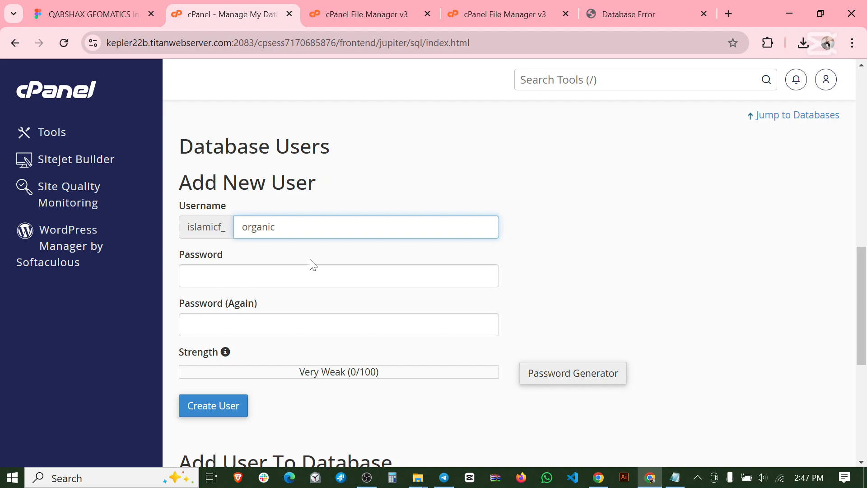
{"action": "scroll", "coordinate": [310, 261], "scroll_direction": "down", "scroll_amount": 1}
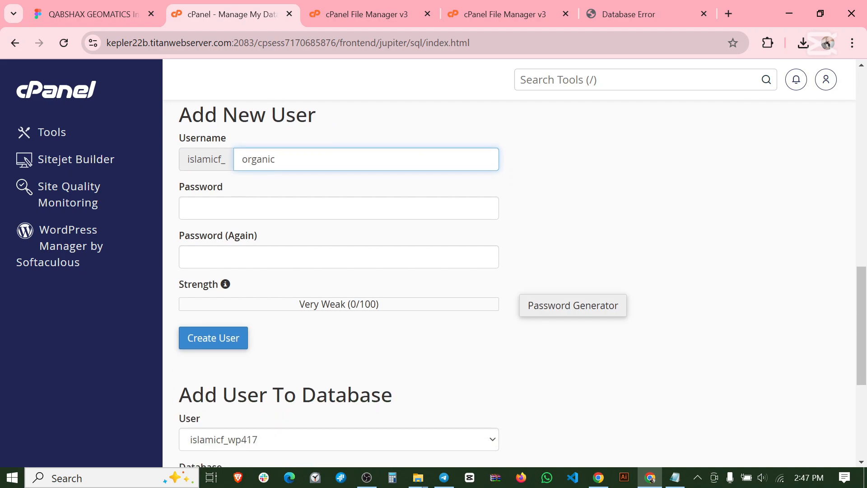
- Enter the new database user's password in both password fields
{"action": "key", "text": "Tab"}
{"action": "left_click", "coordinate": [560, 191]}
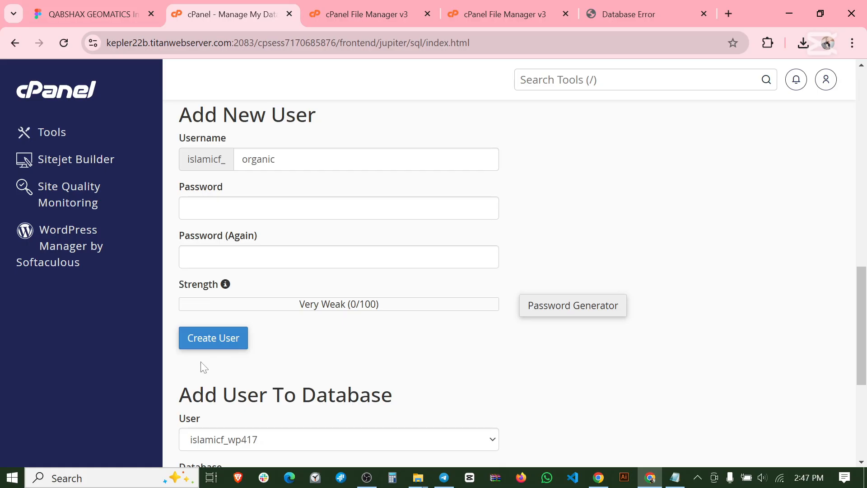
{"action": "left_click", "coordinate": [216, 246]}
{"action": "left_click", "coordinate": [211, 257]}
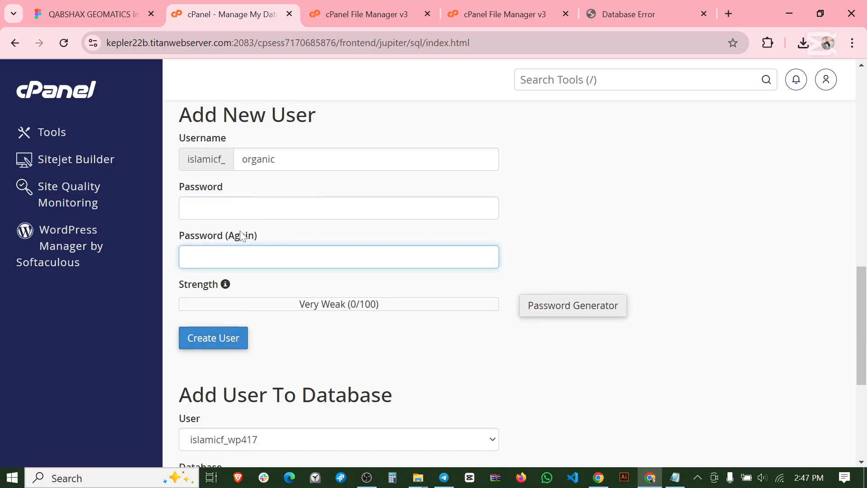
{"action": "left_click", "coordinate": [560, 193]}
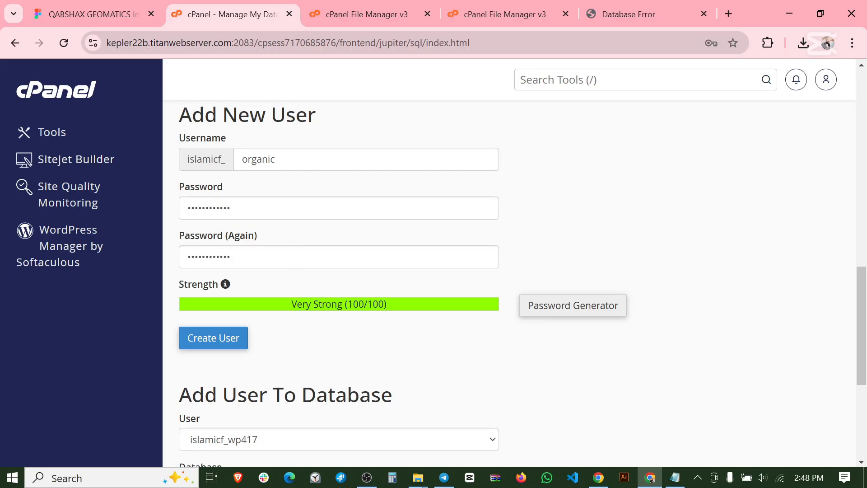
{"action": "left_click", "coordinate": [283, 168]}
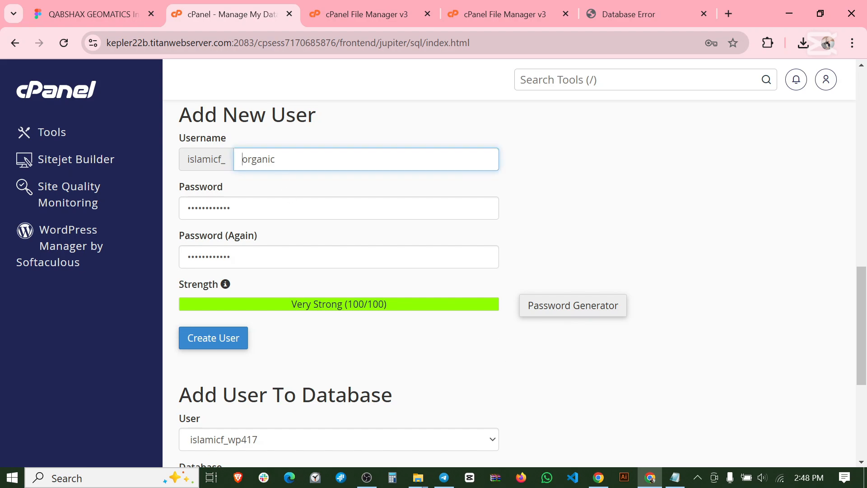
{"action": "scroll", "coordinate": [309, 188], "scroll_direction": "up", "scroll_amount": 8}
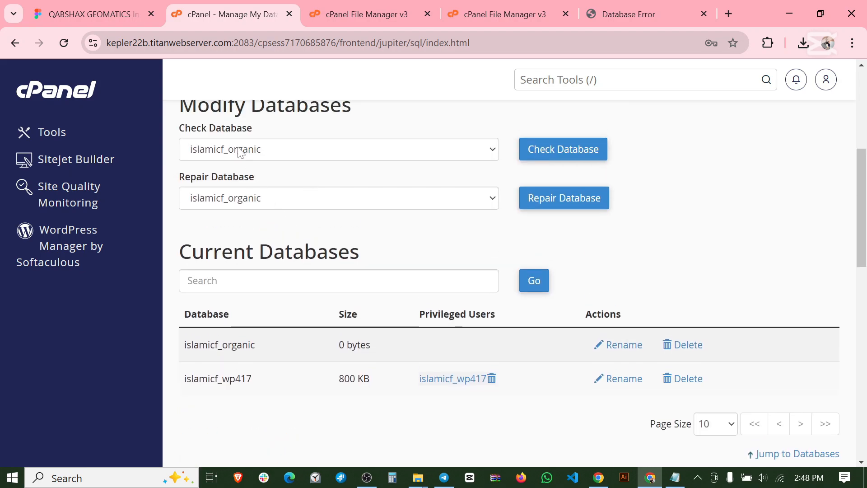
{"action": "left_click", "coordinate": [261, 206]}
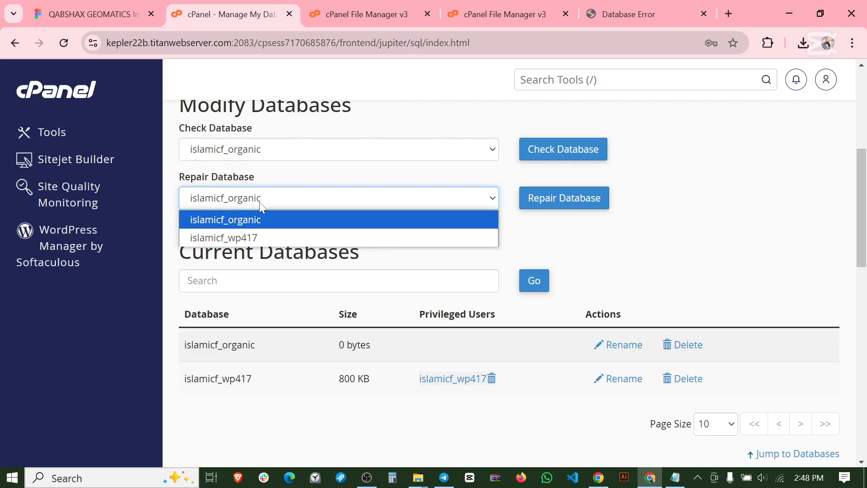
{"action": "left_click", "coordinate": [261, 205]}
{"action": "scroll", "coordinate": [418, 310], "scroll_direction": "down", "scroll_amount": 8}
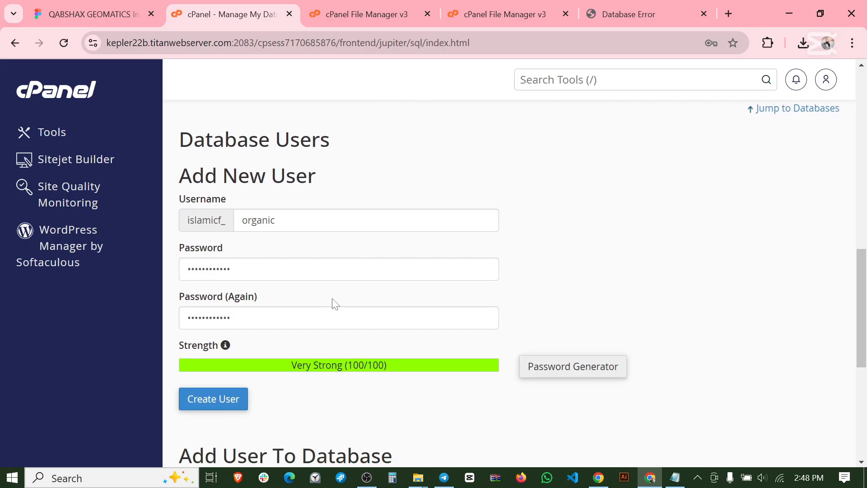
- Create the database user, dismiss the browser's offer to save the password and go back to the database management page
{"action": "scroll", "coordinate": [335, 303], "scroll_direction": "down", "scroll_amount": 1}
{"action": "left_click", "coordinate": [216, 345]}
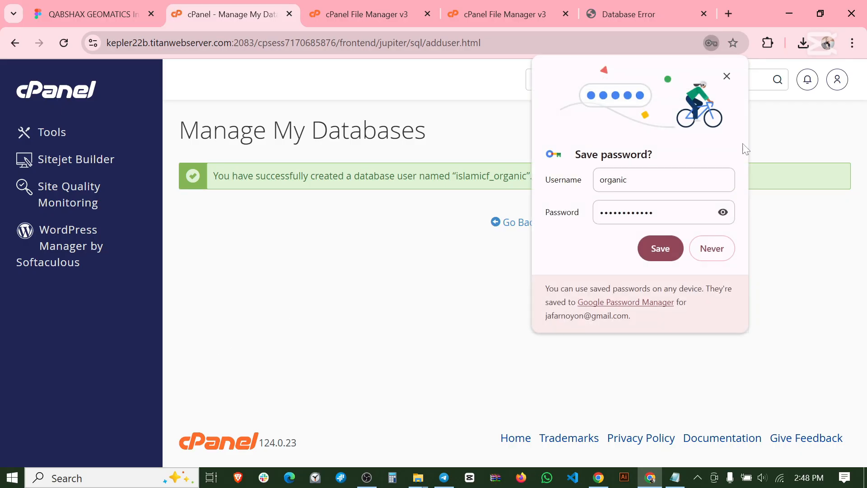
{"action": "left_click", "coordinate": [726, 77]}
{"action": "left_click", "coordinate": [520, 224]}
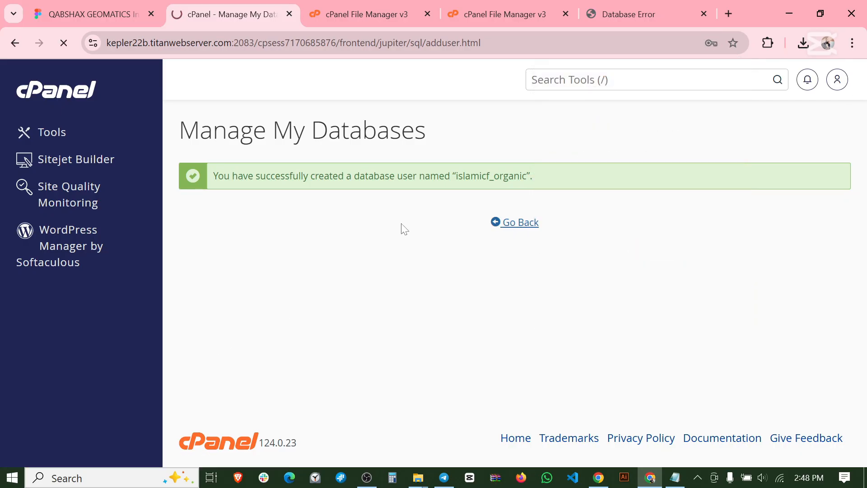
- Add the user islamicf_organic to the database islamicf_organic
{"action": "scroll", "coordinate": [385, 197], "scroll_direction": "down", "scroll_amount": 1}
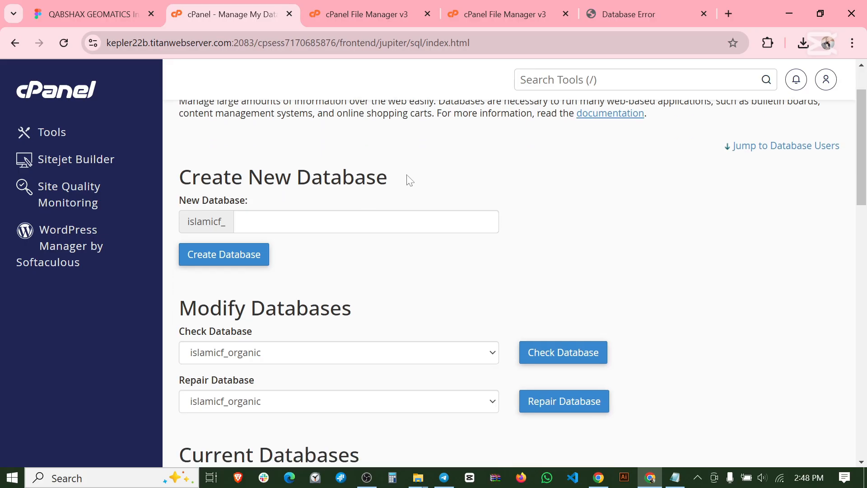
{"action": "scroll", "coordinate": [362, 194], "scroll_direction": "down", "scroll_amount": 3}
{"action": "scroll", "coordinate": [361, 235], "scroll_direction": "down", "scroll_amount": 15}
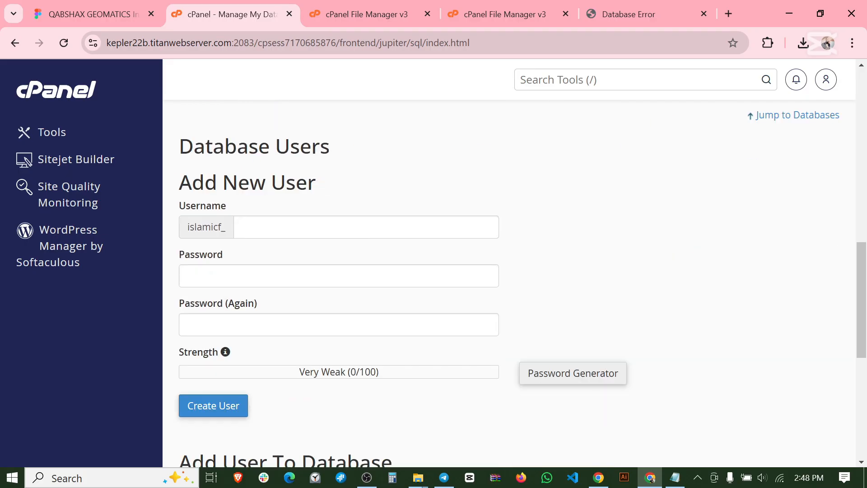
{"action": "scroll", "coordinate": [363, 234], "scroll_direction": "down", "scroll_amount": 1}
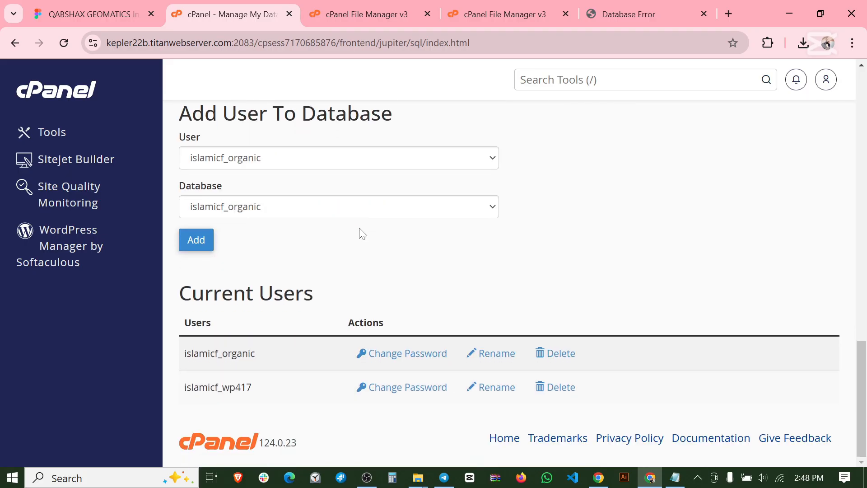
{"action": "scroll", "coordinate": [259, 199], "scroll_direction": "up", "scroll_amount": 2}
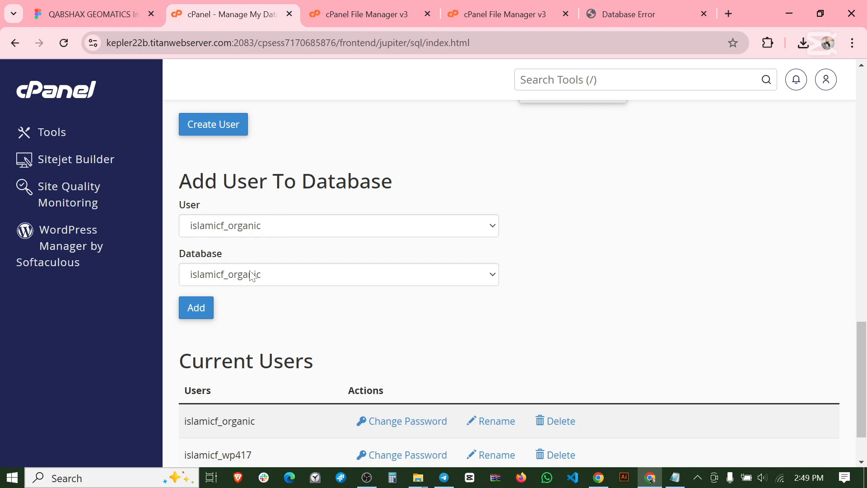
{"action": "left_click", "coordinate": [332, 273]}
{"action": "left_click", "coordinate": [329, 273]}
{"action": "left_click", "coordinate": [335, 234]}
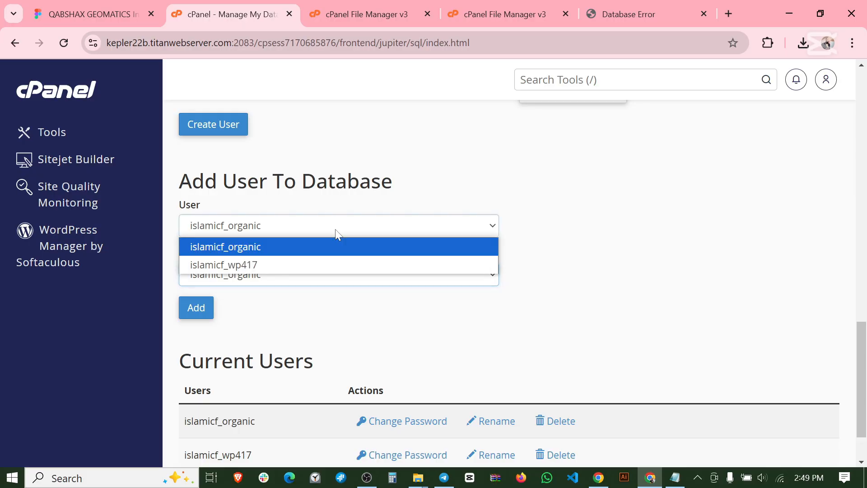
{"action": "left_click", "coordinate": [336, 231]}
{"action": "left_click", "coordinate": [194, 309]}
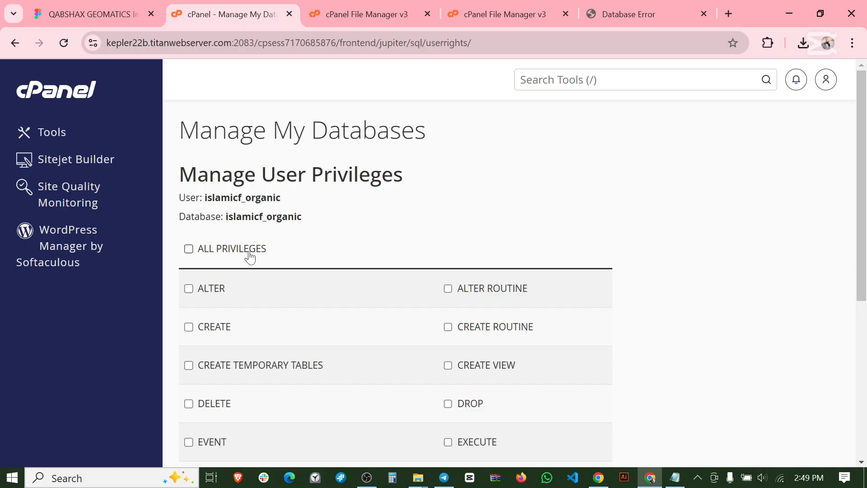
- Grant the user ALL PRIVILEGES on the database, save the changes and return to the cPanel tools page
{"action": "left_click", "coordinate": [189, 249]}
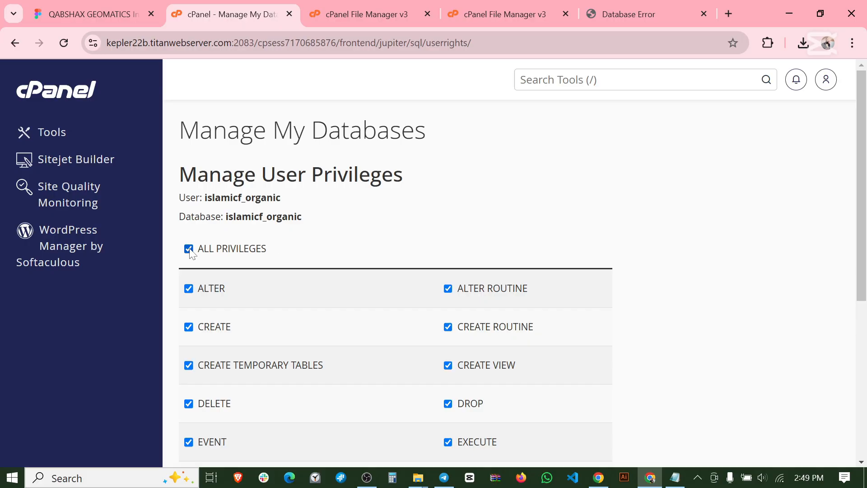
{"action": "scroll", "coordinate": [439, 230], "scroll_direction": "down", "scroll_amount": 5}
{"action": "left_click", "coordinate": [214, 361]}
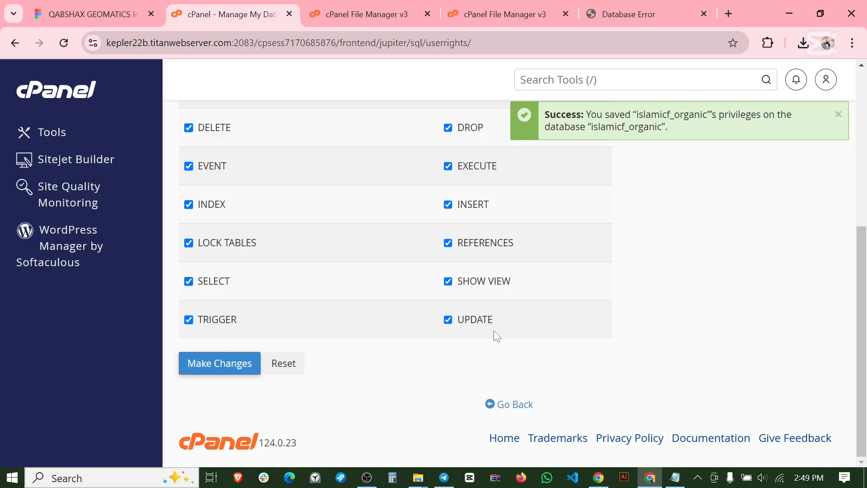
{"action": "scroll", "coordinate": [495, 331], "scroll_direction": "up", "scroll_amount": 5}
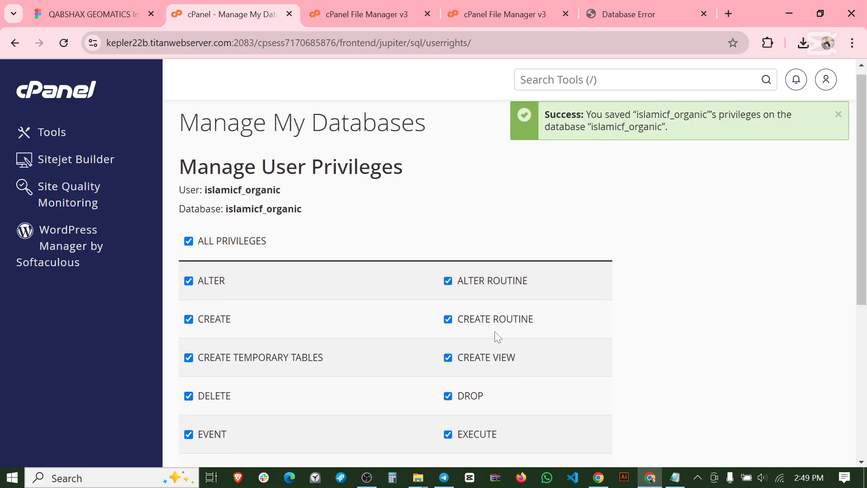
{"action": "scroll", "coordinate": [494, 331], "scroll_direction": "down", "scroll_amount": 5}
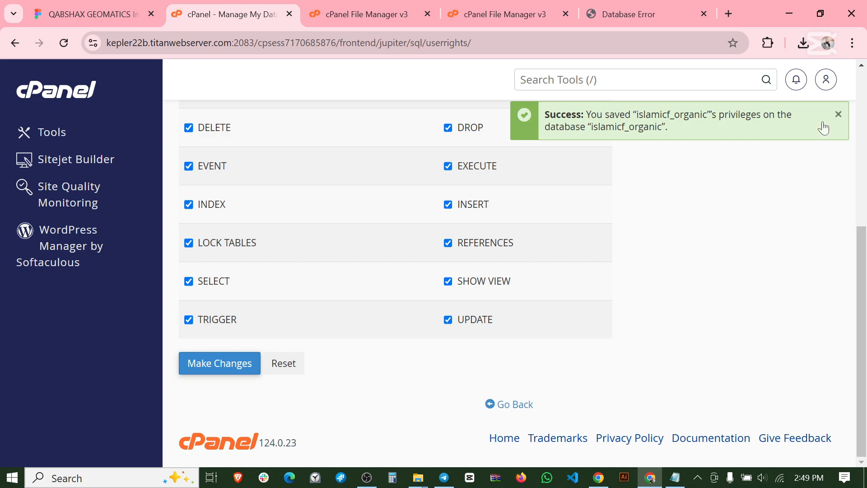
{"action": "left_click", "coordinate": [839, 114]}
{"action": "scroll", "coordinate": [361, 253], "scroll_direction": "up", "scroll_amount": 5}
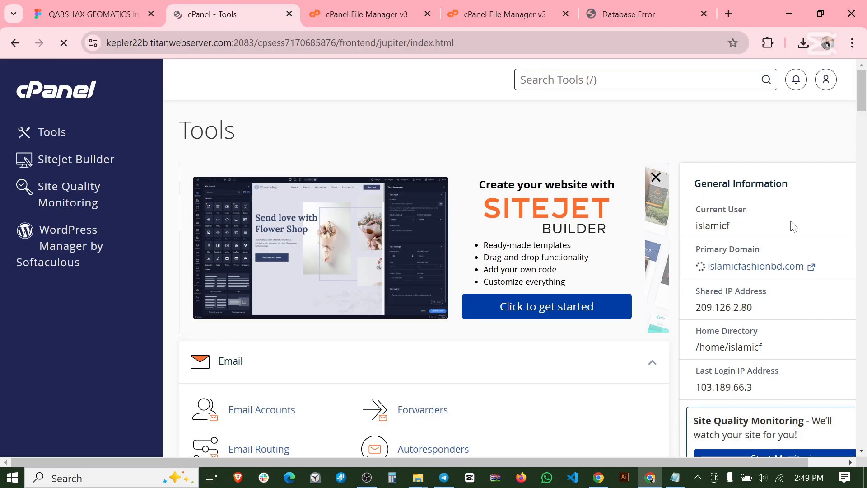
- Reload the jhphouse.com page to check whether the site connects to its database
{"action": "left_click", "coordinate": [641, 5]}
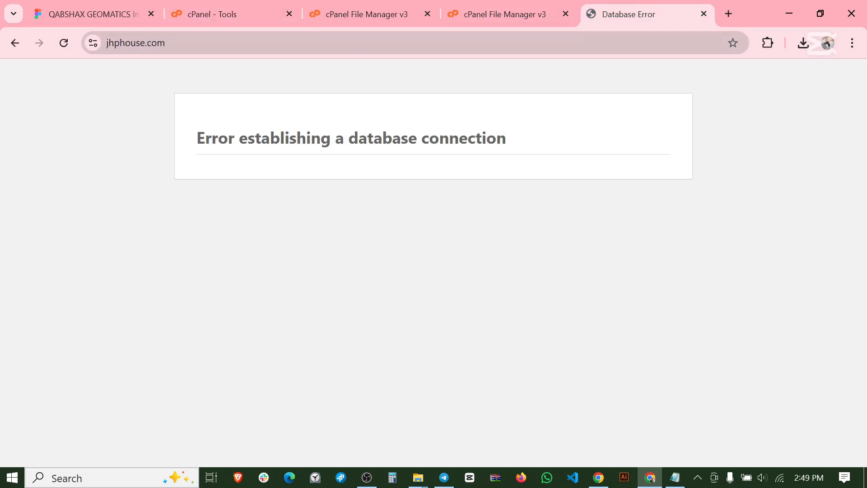
{"action": "left_click", "coordinate": [129, 47]}
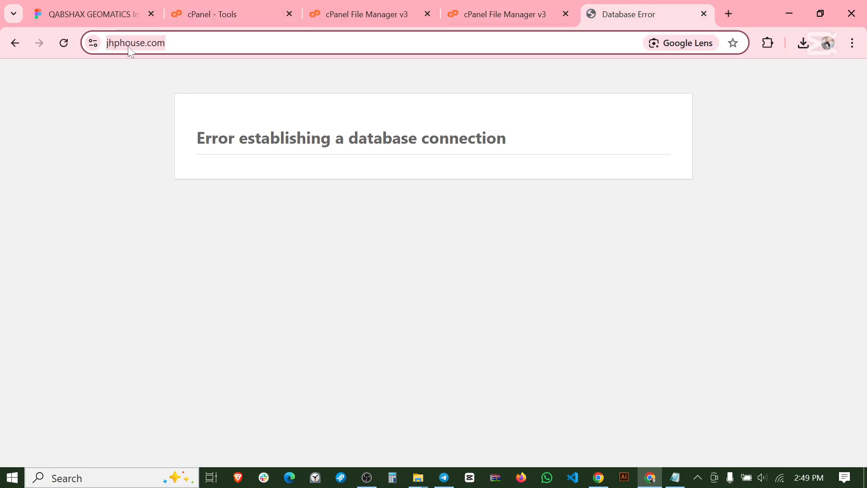
{"action": "left_click", "coordinate": [64, 42]}
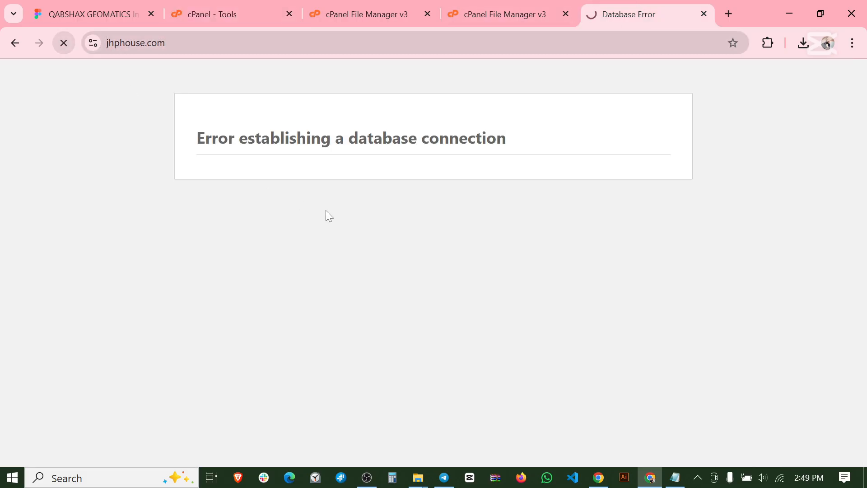
{"action": "left_click", "coordinate": [296, 36]}
{"action": "key", "text": "End"}
{"action": "left_click", "coordinate": [64, 43]}
- Open phpMyAdmin from the destination account's cPanel tools and select the islamicf_organic database
{"action": "left_click", "coordinate": [213, 13]}
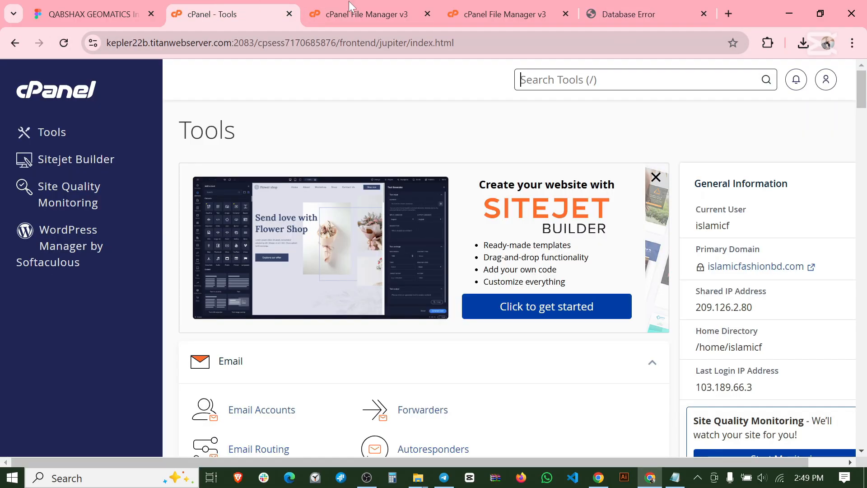
{"action": "scroll", "coordinate": [382, 344], "scroll_direction": "down", "scroll_amount": 9}
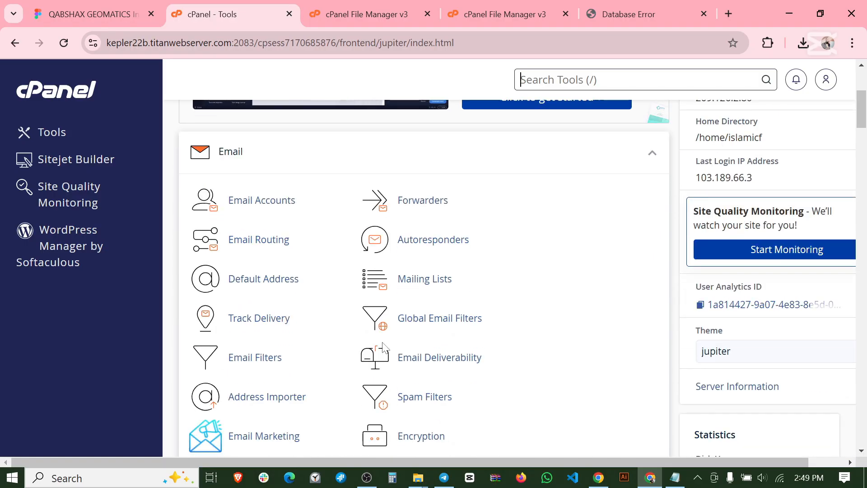
{"action": "scroll", "coordinate": [388, 345], "scroll_direction": "up", "scroll_amount": 6}
{"action": "scroll", "coordinate": [388, 345], "scroll_direction": "up", "scroll_amount": 3}
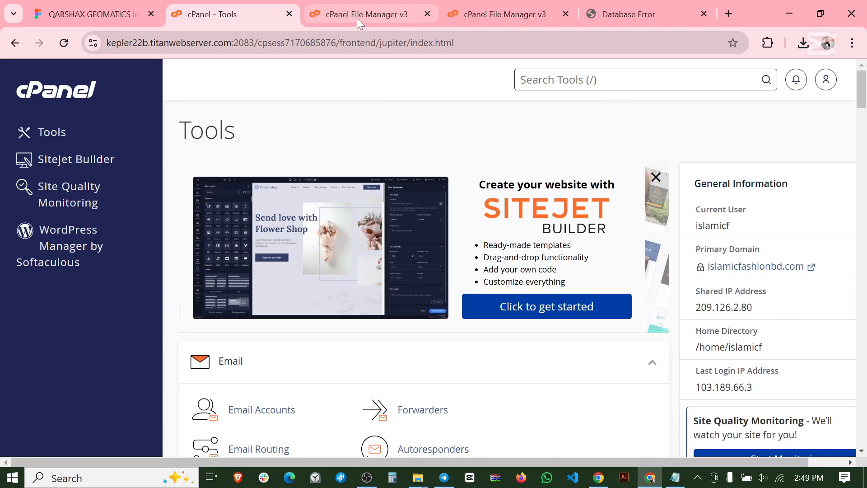
{"action": "left_click", "coordinate": [357, 17]}
{"action": "left_click", "coordinate": [227, 7]}
{"action": "scroll", "coordinate": [365, 350], "scroll_direction": "down", "scroll_amount": 15}
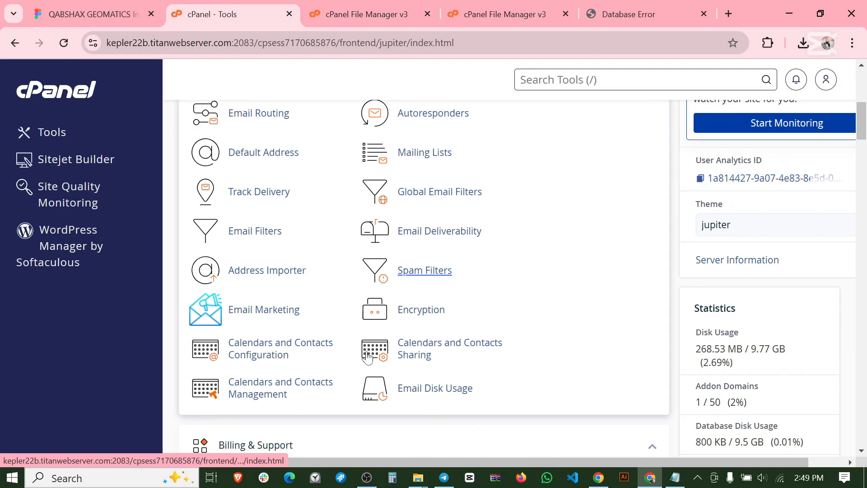
{"action": "scroll", "coordinate": [364, 351], "scroll_direction": "up", "scroll_amount": 1}
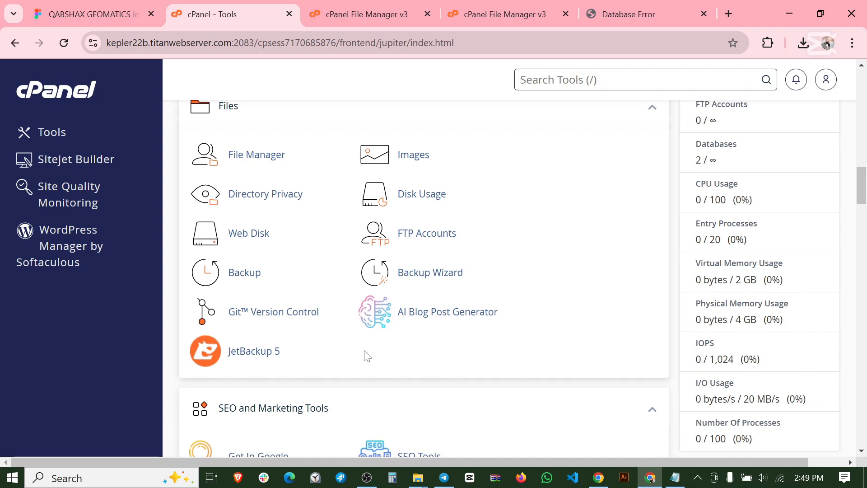
{"action": "scroll", "coordinate": [364, 351], "scroll_direction": "down", "scroll_amount": 10}
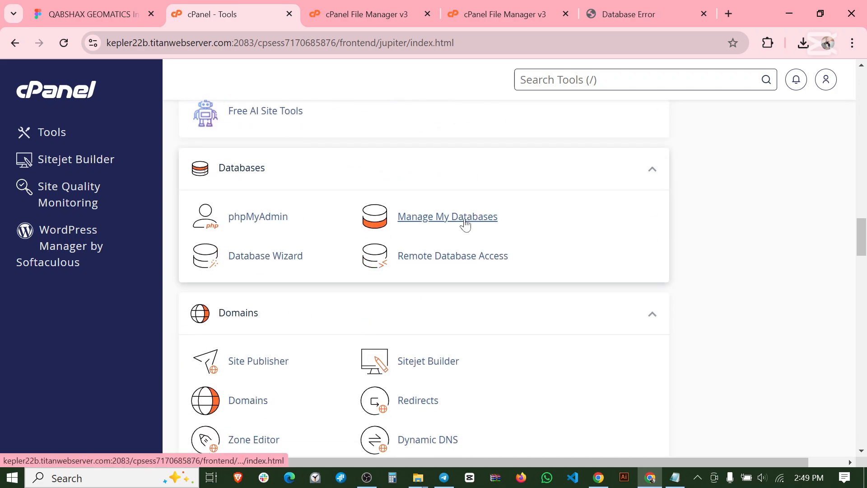
{"action": "left_click", "coordinate": [260, 219]}
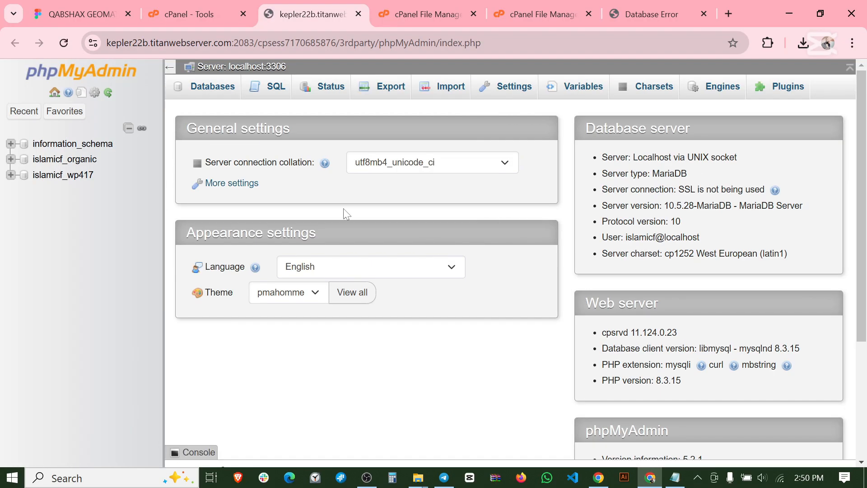
{"action": "left_click", "coordinate": [63, 160]}
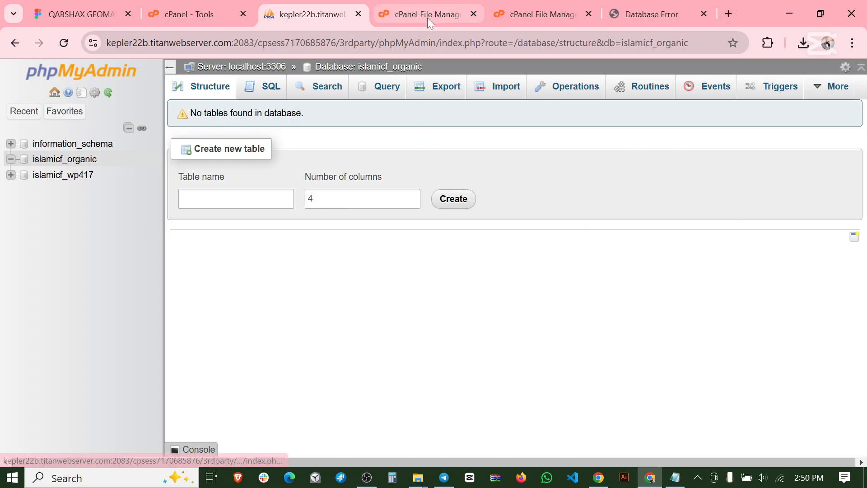
- Import the SQL backup file from the Desktop's New folder into the islamicf_organic database with the default import options
{"action": "left_click", "coordinate": [506, 87]}
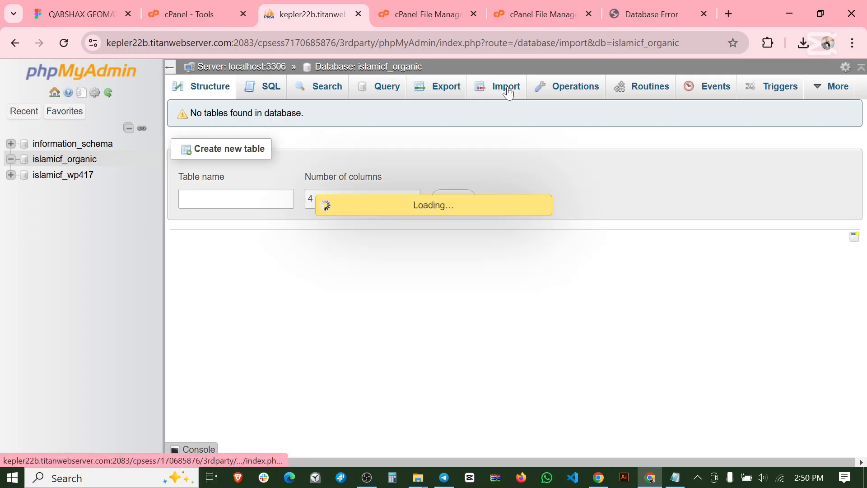
{"action": "scroll", "coordinate": [452, 128], "scroll_direction": "down", "scroll_amount": 1}
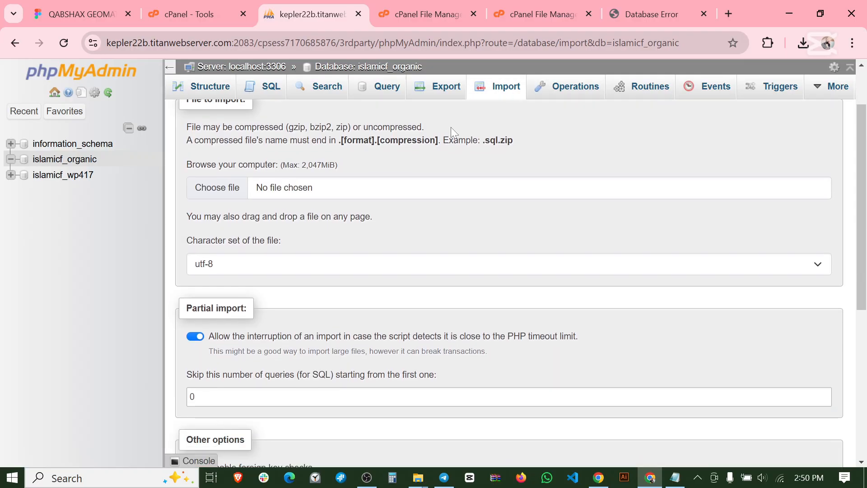
{"action": "left_click", "coordinate": [216, 190]}
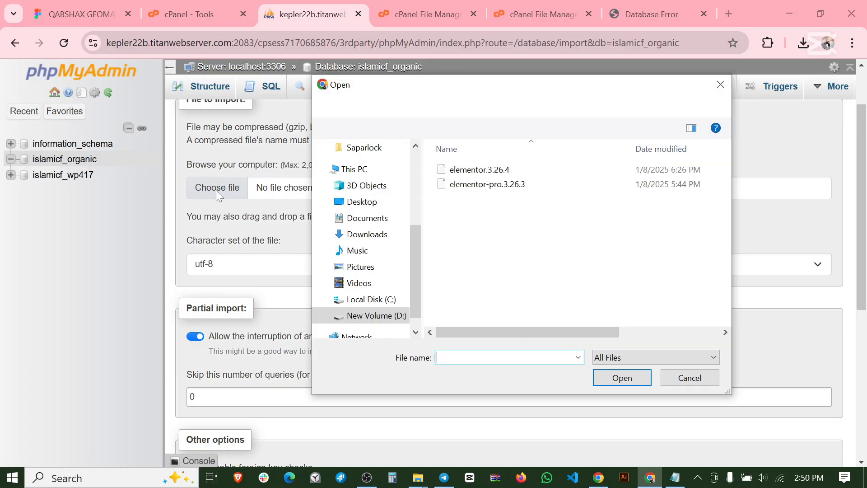
{"action": "left_click", "coordinate": [362, 203]}
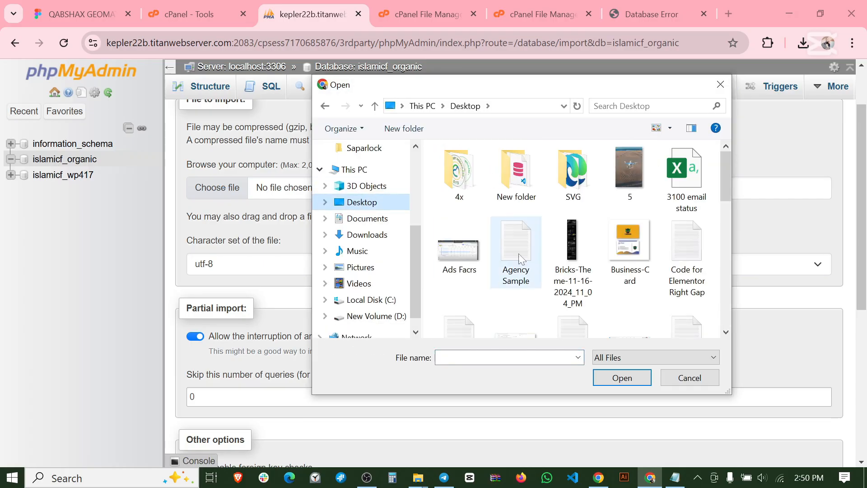
{"action": "double_click", "coordinate": [520, 181]}
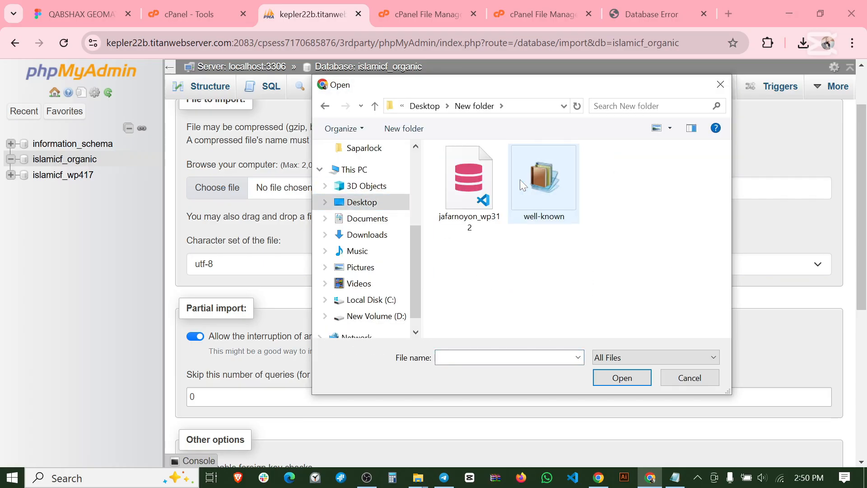
{"action": "left_click", "coordinate": [499, 200]}
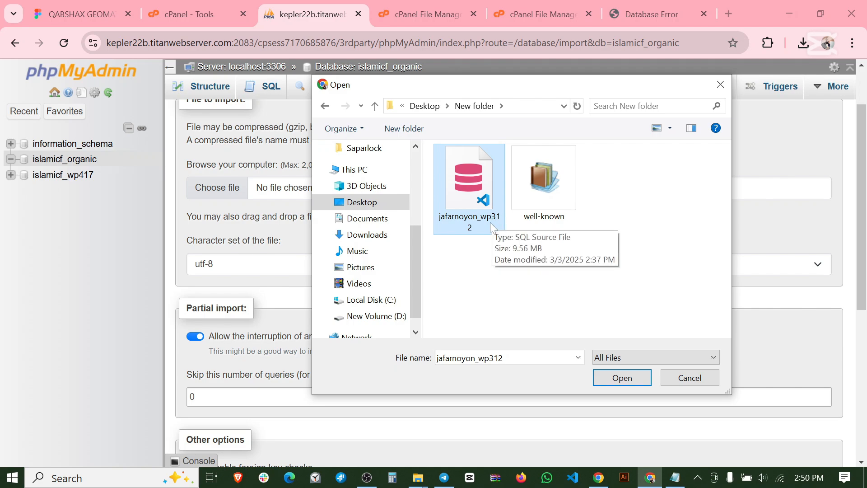
{"action": "left_click", "coordinate": [622, 378]}
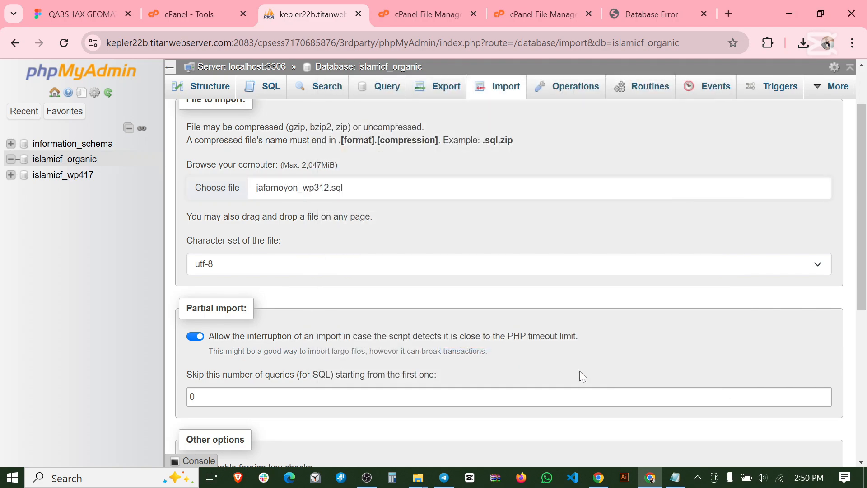
{"action": "scroll", "coordinate": [289, 212], "scroll_direction": "down", "scroll_amount": 3}
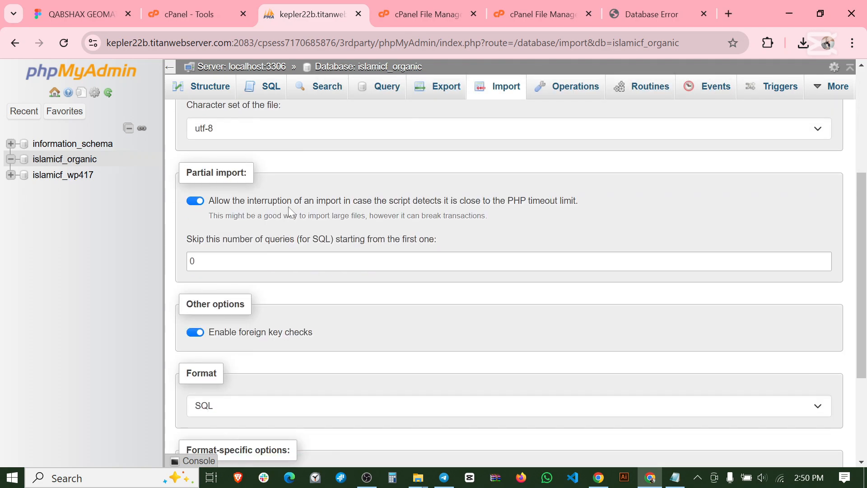
{"action": "scroll", "coordinate": [289, 212], "scroll_direction": "down", "scroll_amount": 3}
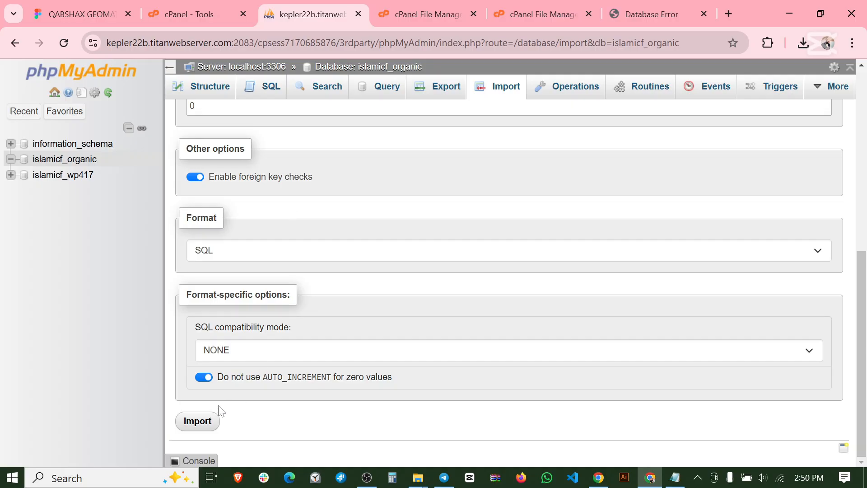
{"action": "left_click", "coordinate": [208, 421]}
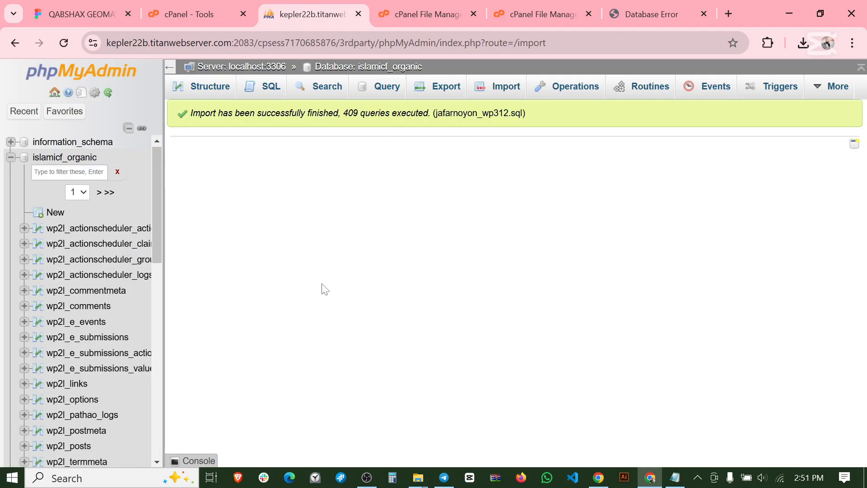
- Review the full list of imported tables in the islamicf_organic database
{"action": "left_click", "coordinate": [62, 156]}
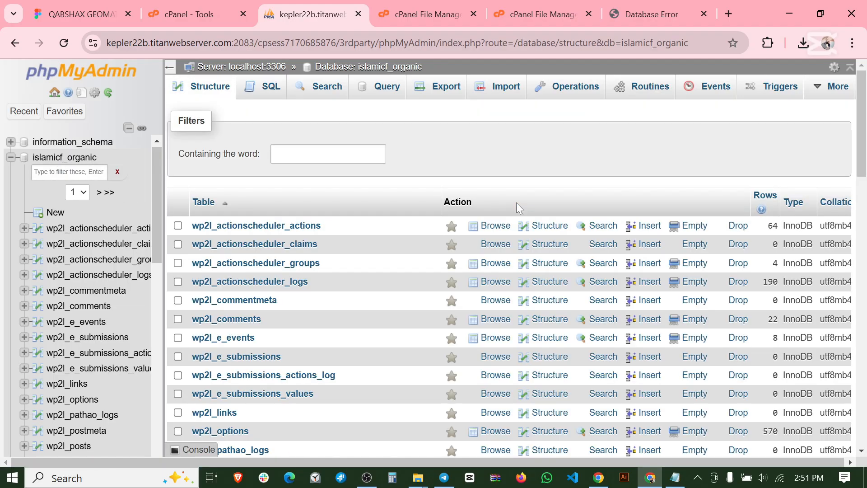
{"action": "scroll", "coordinate": [517, 202], "scroll_direction": "down", "scroll_amount": 20}
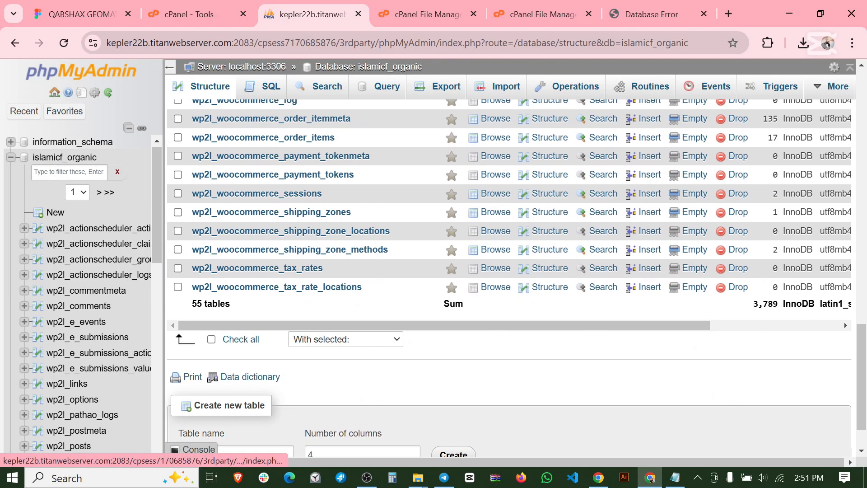
{"action": "scroll", "coordinate": [509, 271], "scroll_direction": "down", "scroll_amount": 2}
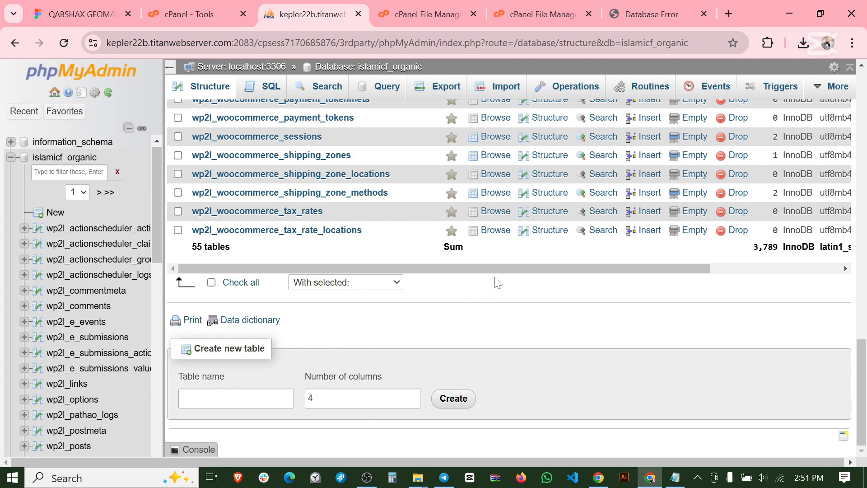
{"action": "left_click", "coordinate": [646, 14]}
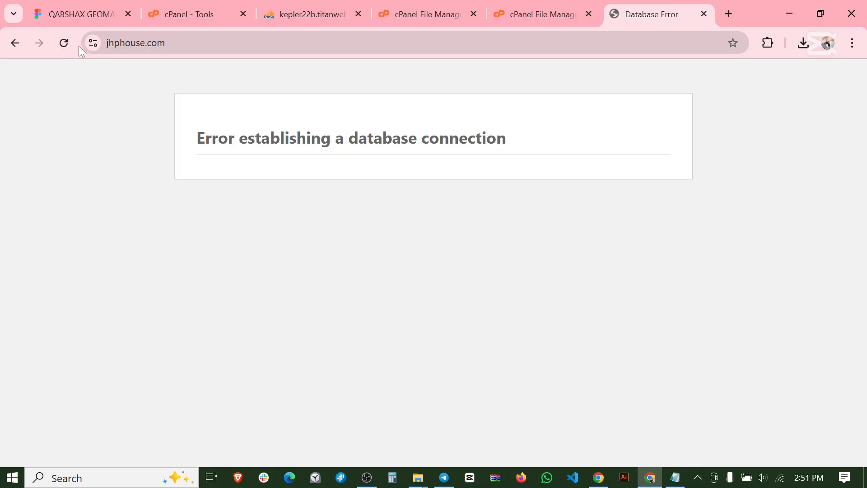
{"action": "left_click", "coordinate": [311, 14]}
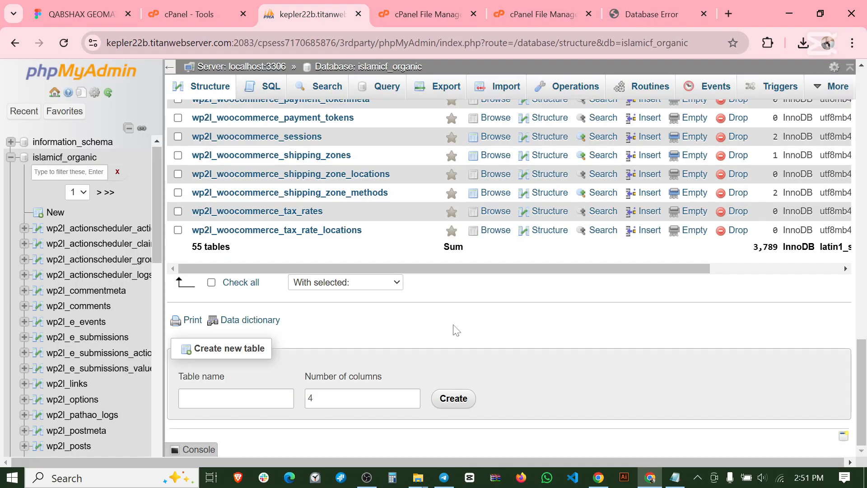
{"action": "scroll", "coordinate": [449, 325], "scroll_direction": "up", "scroll_amount": 3}
{"action": "scroll", "coordinate": [448, 323], "scroll_direction": "down", "scroll_amount": 3}
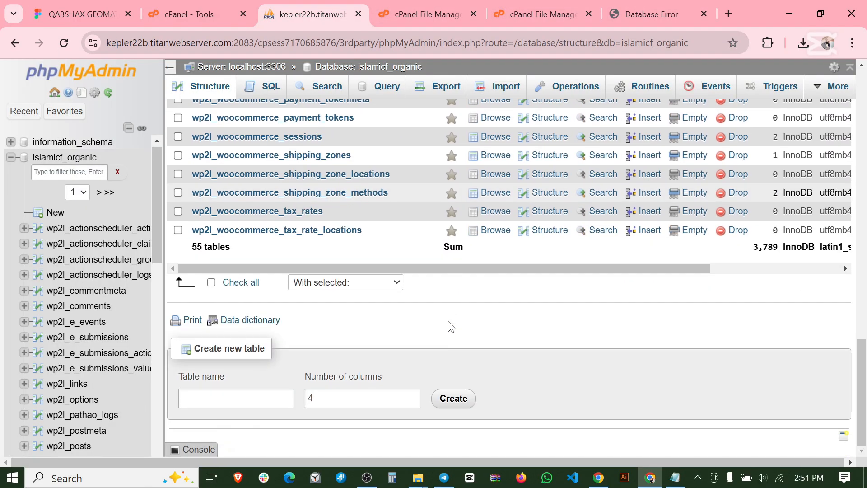
- Find the wp2l_options table in the islamicf_organic database and browse its rows
{"action": "scroll", "coordinate": [78, 387], "scroll_direction": "down", "scroll_amount": 2}
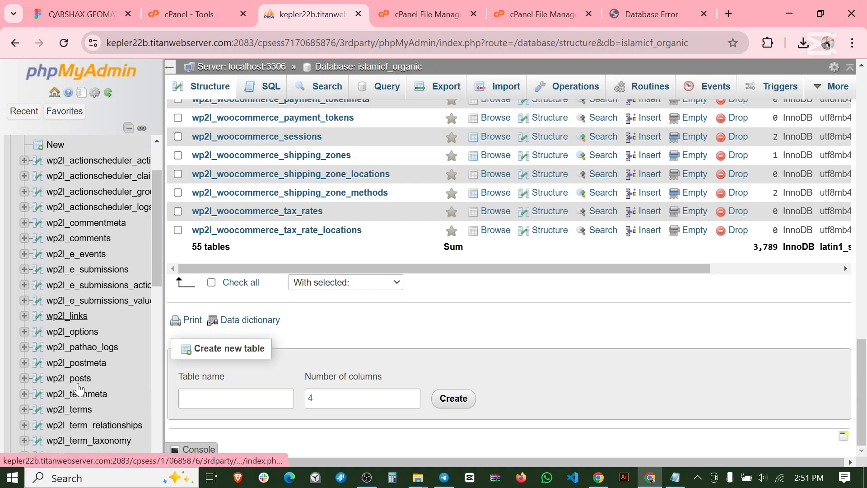
{"action": "scroll", "coordinate": [78, 388], "scroll_direction": "down", "scroll_amount": 2}
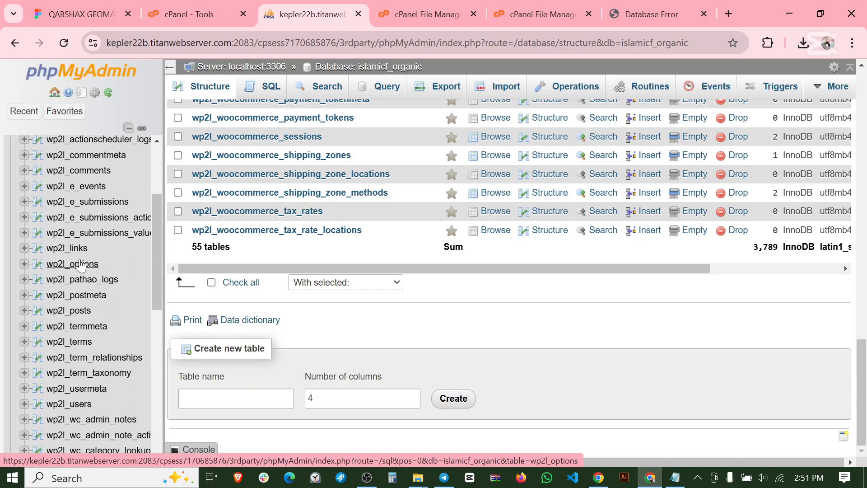
{"action": "scroll", "coordinate": [72, 266], "scroll_direction": "up", "scroll_amount": 4}
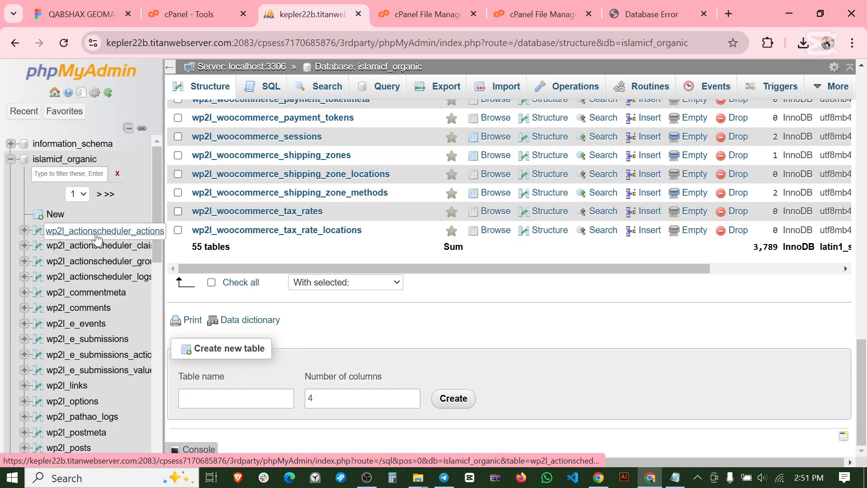
{"action": "left_click", "coordinate": [109, 399]}
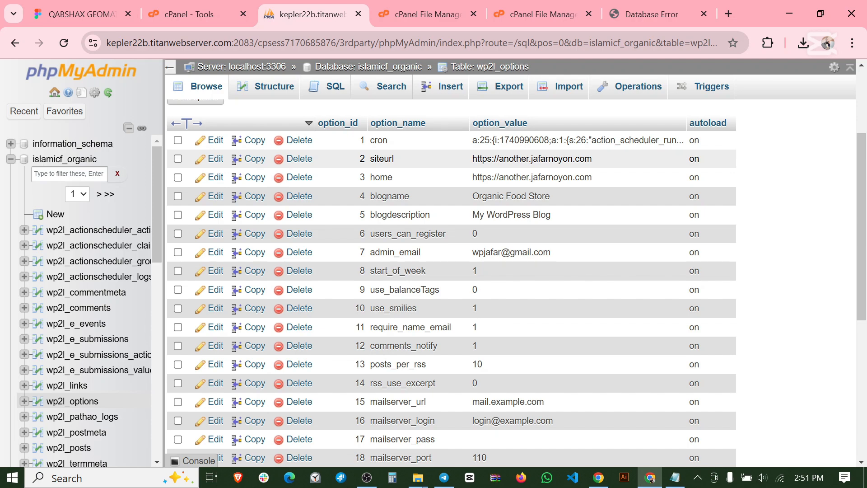
{"action": "left_click", "coordinate": [641, 20]}
{"action": "key", "text": "ctrl+l"}
{"action": "key", "text": "ctrl+c"}
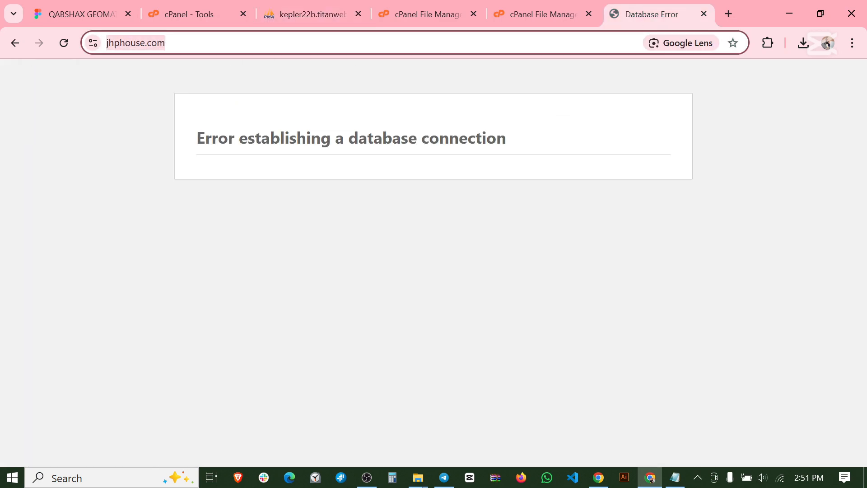
{"action": "left_click", "coordinate": [312, 14]}
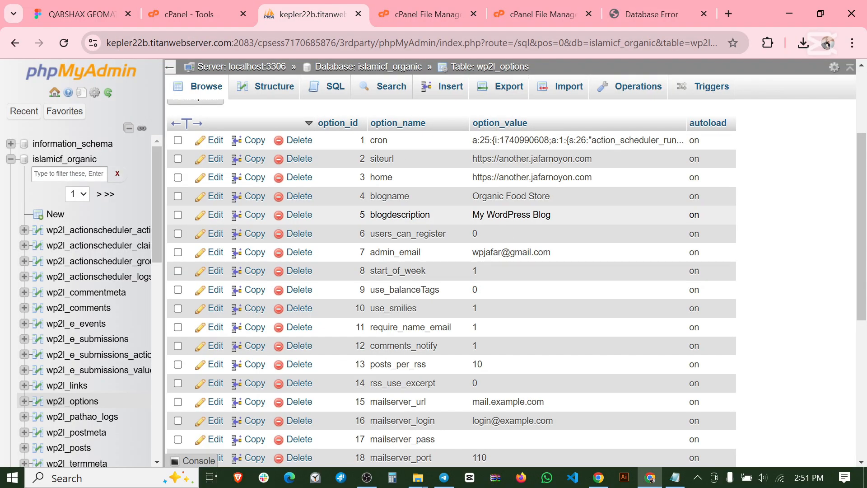
{"action": "double_click", "coordinate": [542, 159]}
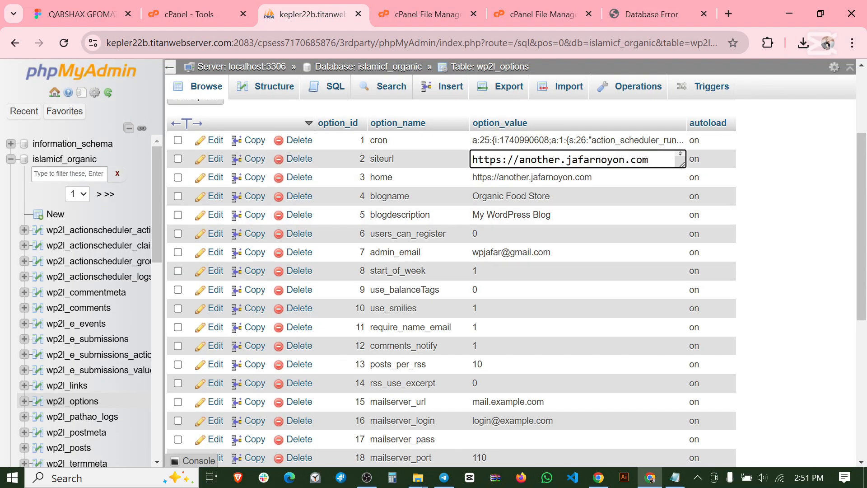
{"action": "key", "text": "ctrl+a"}
{"action": "key", "text": "ctrl+v"}
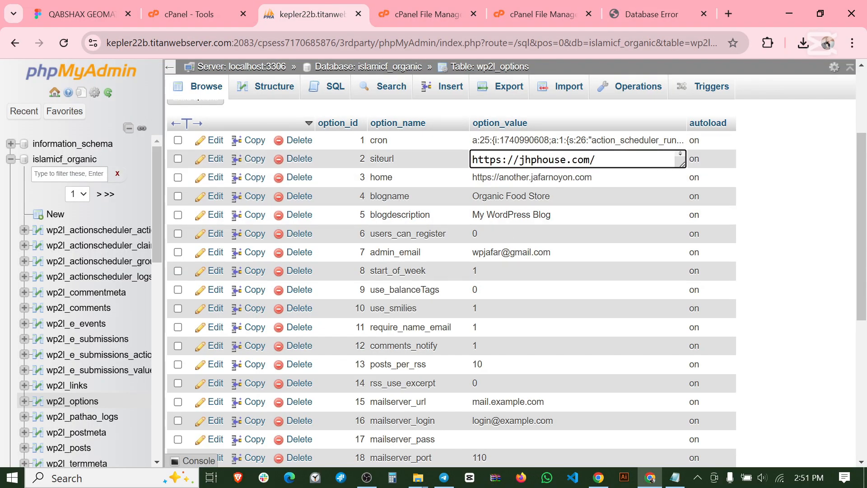
{"action": "left_click", "coordinate": [759, 167]}
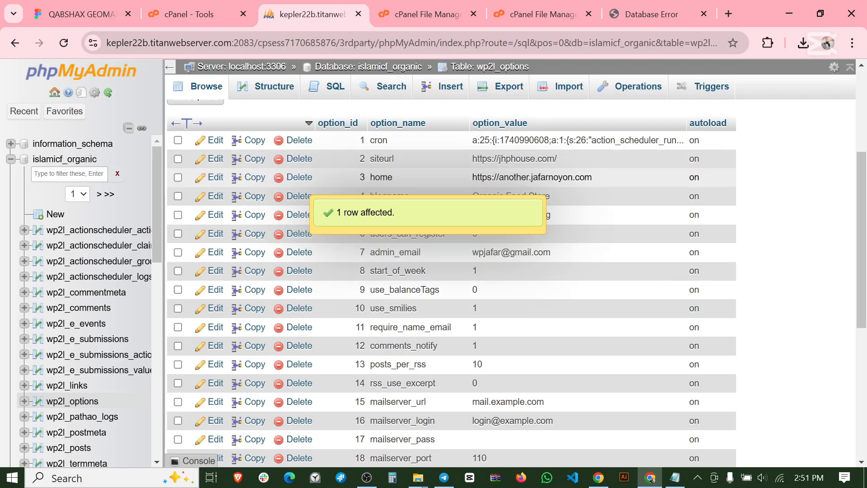
{"action": "double_click", "coordinate": [532, 177]}
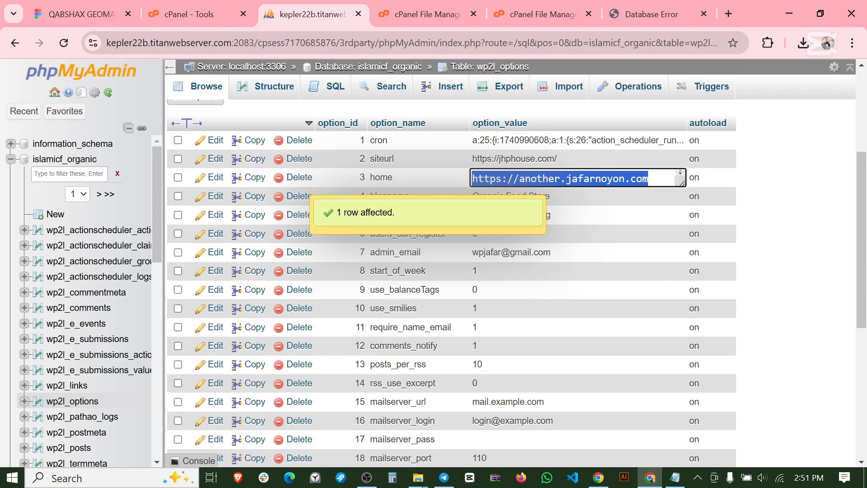
{"action": "key", "text": "ctrl+v"}
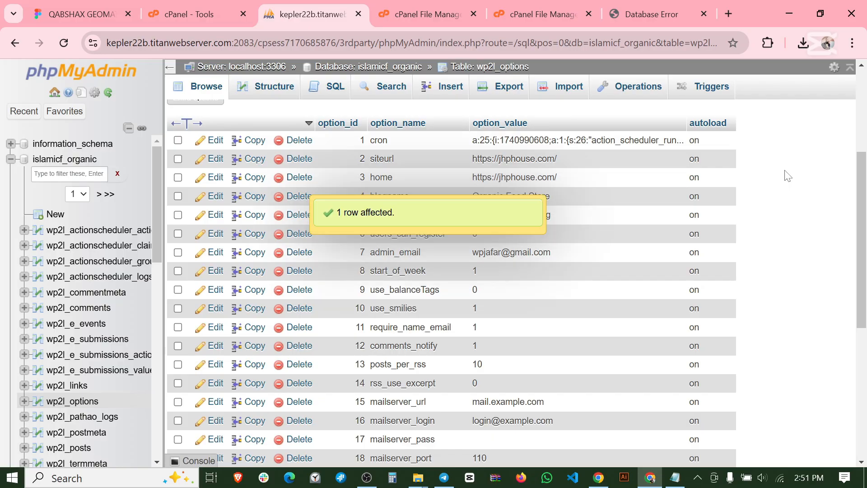
{"action": "scroll", "coordinate": [622, 224], "scroll_direction": "down", "scroll_amount": 7}
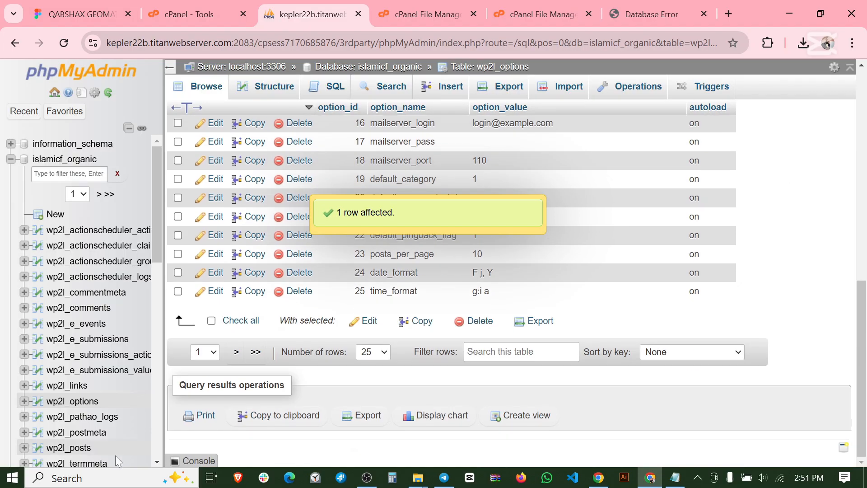
- Reload jhphouse.com to check whether the site connects to its database
{"action": "left_click", "coordinate": [665, 14]}
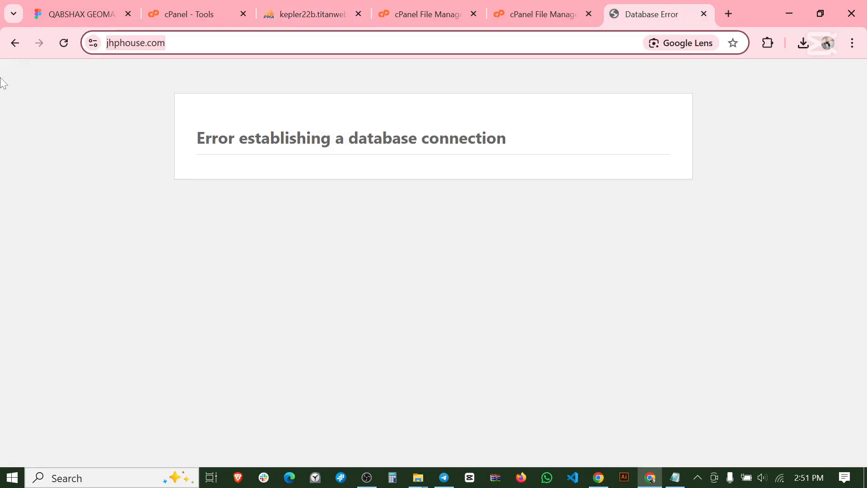
{"action": "left_click", "coordinate": [63, 43]}
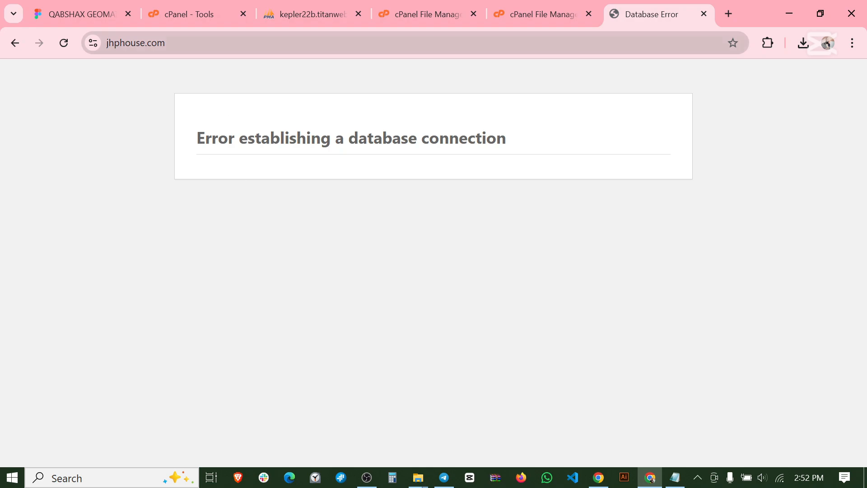
{"action": "left_click", "coordinate": [238, 36]}
{"action": "left_click", "coordinate": [238, 35]}
{"action": "key", "text": "Return"}
{"action": "left_click", "coordinate": [543, 2]}
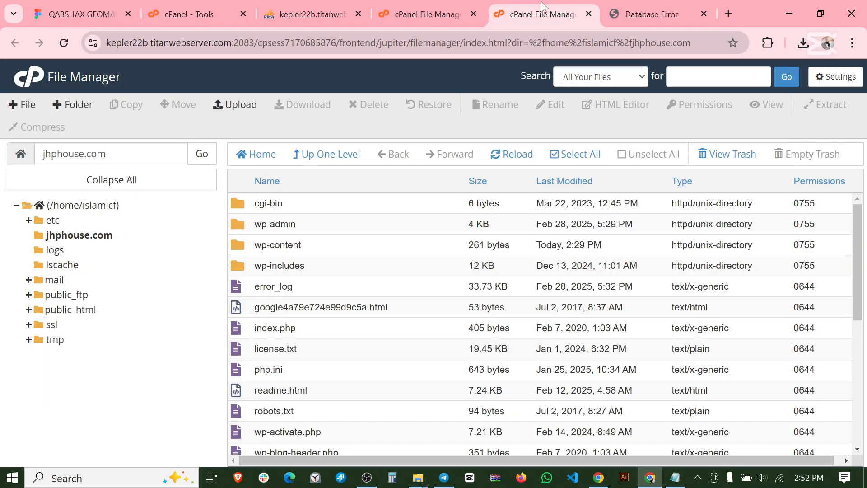
{"action": "scroll", "coordinate": [542, 323], "scroll_direction": "down", "scroll_amount": 3}
{"action": "scroll", "coordinate": [387, 207], "scroll_direction": "up", "scroll_amount": 3}
{"action": "left_click", "coordinate": [310, 13]}
{"action": "scroll", "coordinate": [342, 293], "scroll_direction": "up", "scroll_amount": 10}
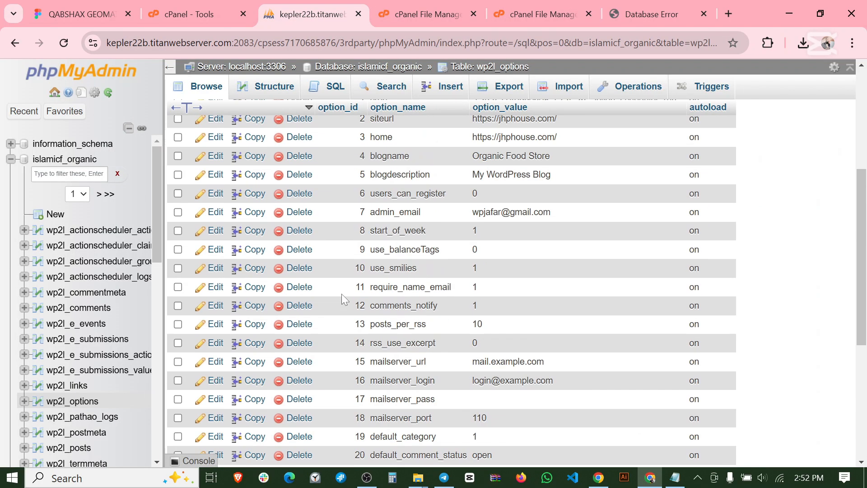
- Open the File Manager from the destination account's cPanel tools and go to the jhphouse.com folder
{"action": "left_click", "coordinate": [210, 5]}
{"action": "scroll", "coordinate": [567, 321], "scroll_direction": "up", "scroll_amount": 15}
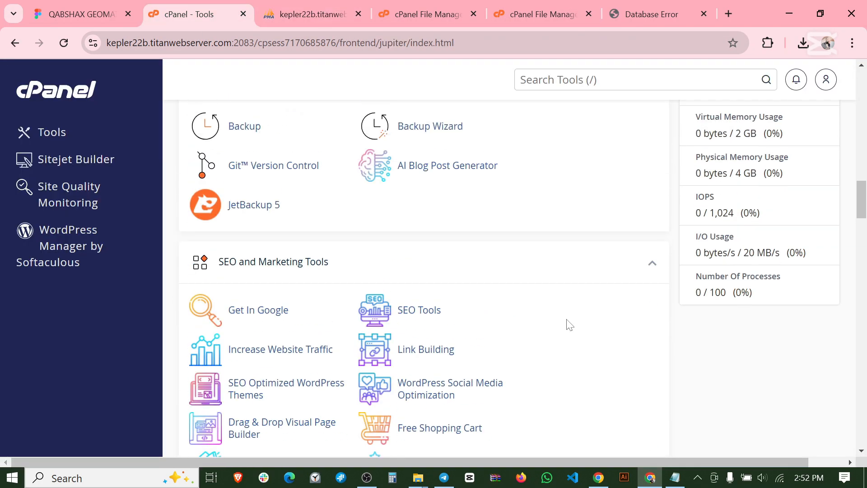
{"action": "scroll", "coordinate": [569, 324], "scroll_direction": "up", "scroll_amount": 10}
{"action": "scroll", "coordinate": [565, 328], "scroll_direction": "down", "scroll_amount": 11}
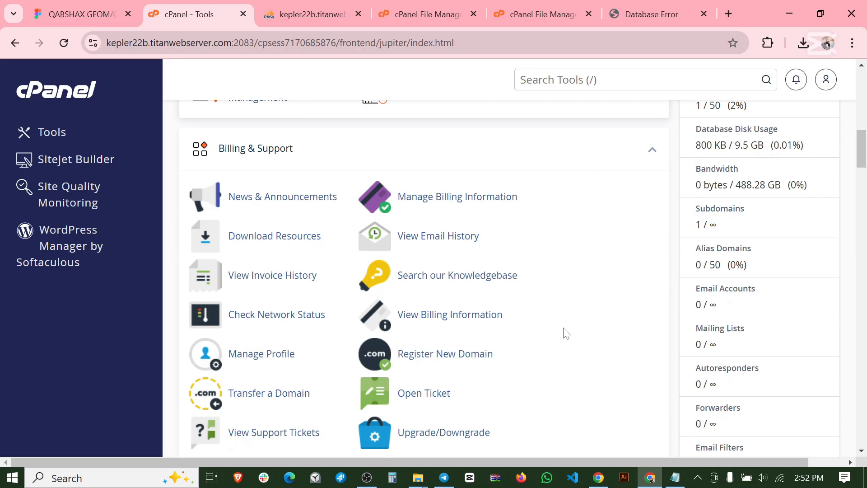
{"action": "left_click", "coordinate": [264, 290]}
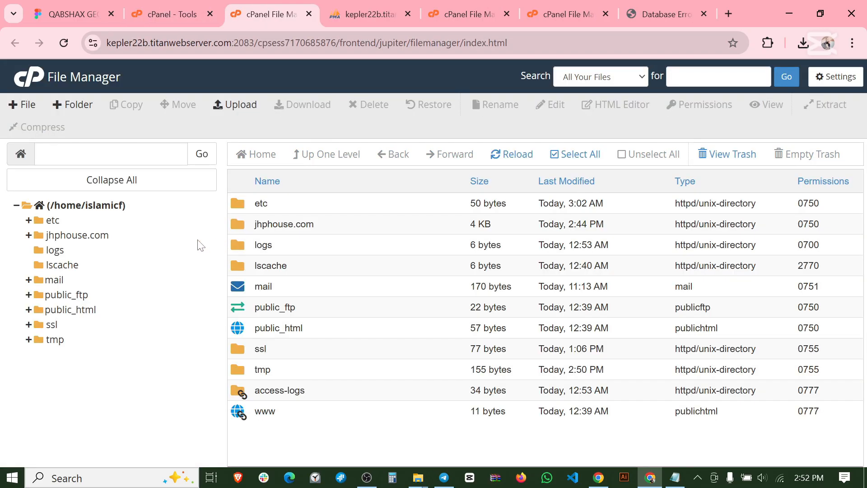
{"action": "left_click", "coordinate": [65, 234]}
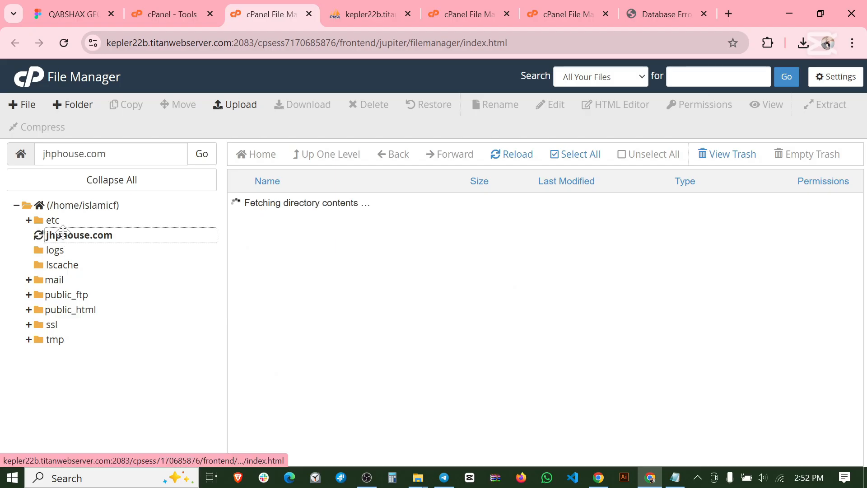
- Open wp-config.php from the jhphouse.com folder for editing with utf-8 encoding, and close the phpMyAdmin page
{"action": "scroll", "coordinate": [405, 315], "scroll_direction": "down", "scroll_amount": 3}
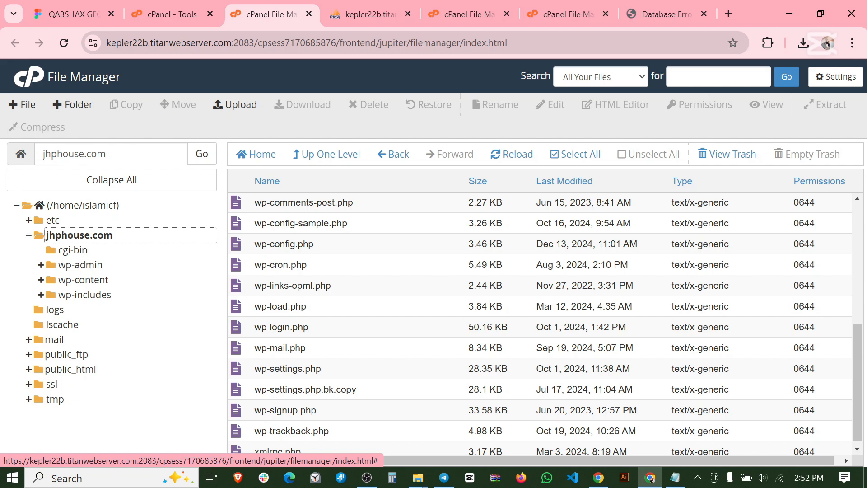
{"action": "left_click", "coordinate": [284, 244]}
{"action": "right_click", "coordinate": [284, 245]}
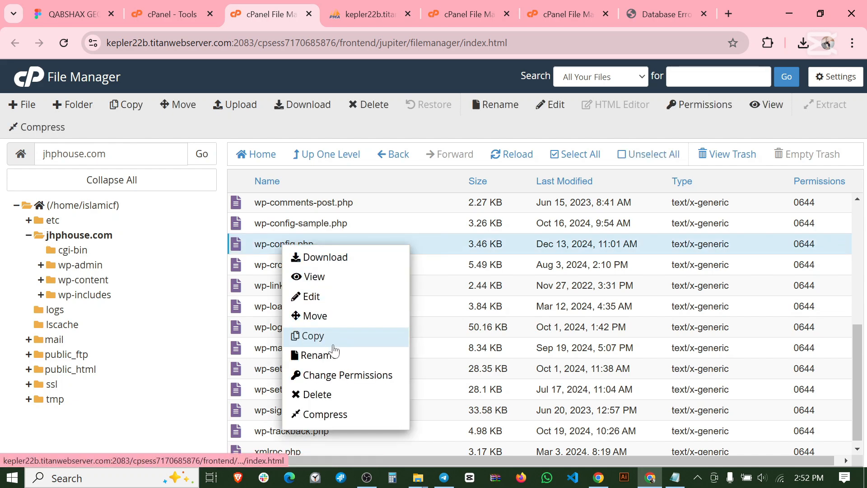
{"action": "left_click", "coordinate": [309, 299]}
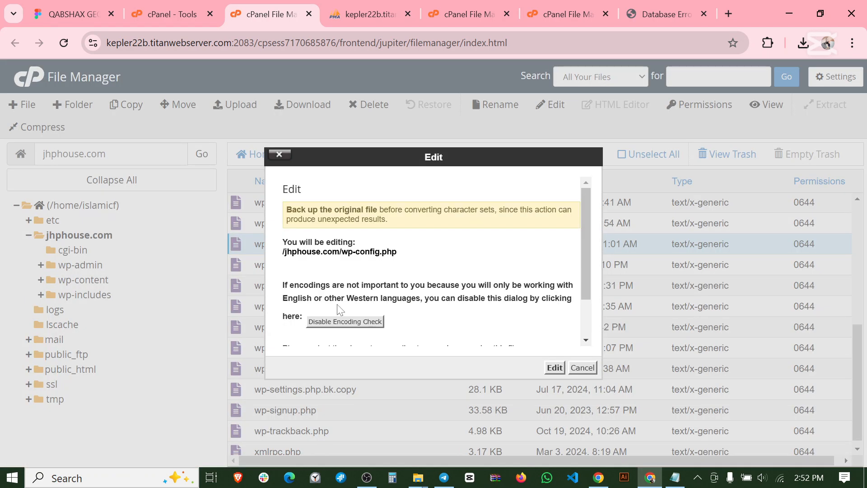
{"action": "scroll", "coordinate": [344, 317], "scroll_direction": "down", "scroll_amount": 2}
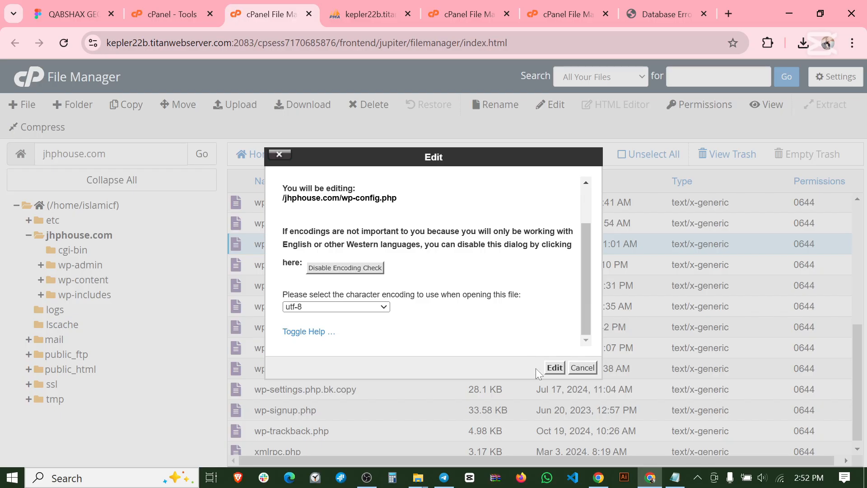
{"action": "left_click", "coordinate": [551, 368]}
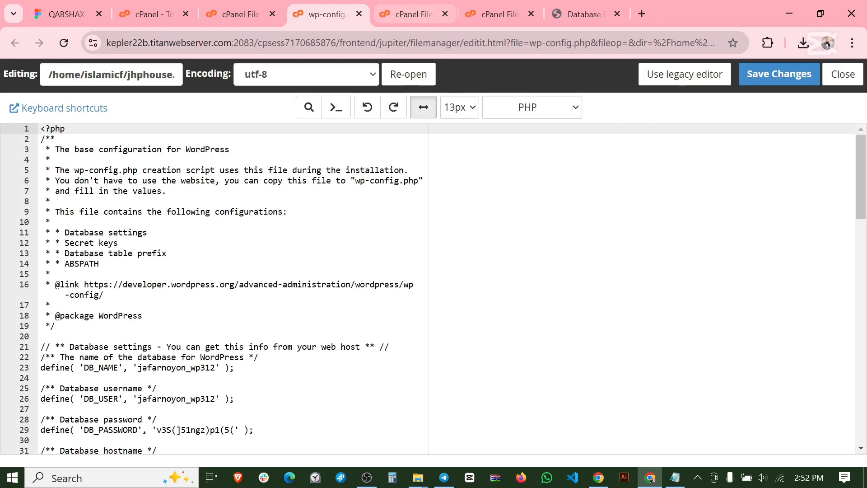
{"action": "left_click", "coordinate": [445, 14]}
{"action": "scroll", "coordinate": [214, 360], "scroll_direction": "down", "scroll_amount": 1}
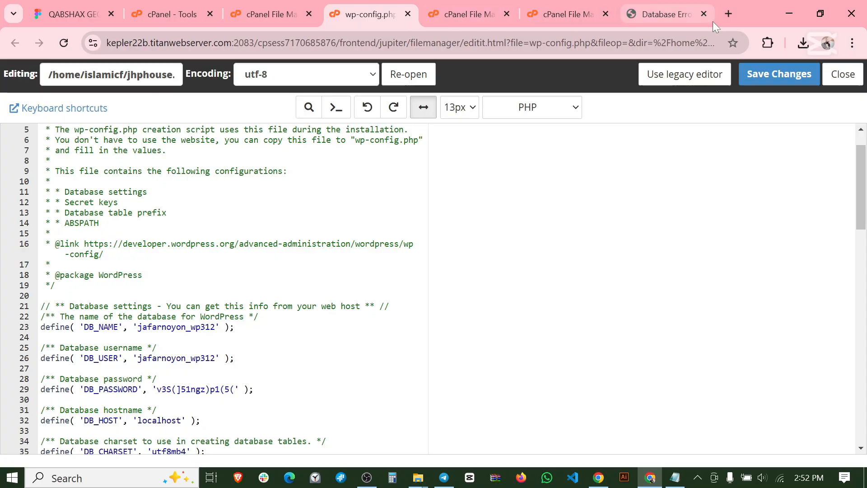
- Copy islamicf_organic from the DB note in Notepad and set it as both DB_NAME and DB_USER in wp-config.php
{"action": "left_click", "coordinate": [674, 478]}
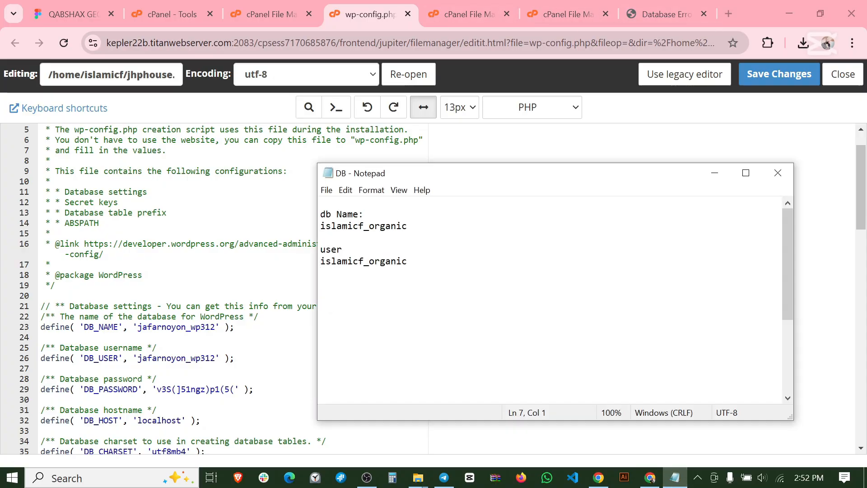
{"action": "left_click_drag", "start_coordinate": [408, 227], "coordinate": [321, 227]}
{"action": "key", "text": "ctrl+c"}
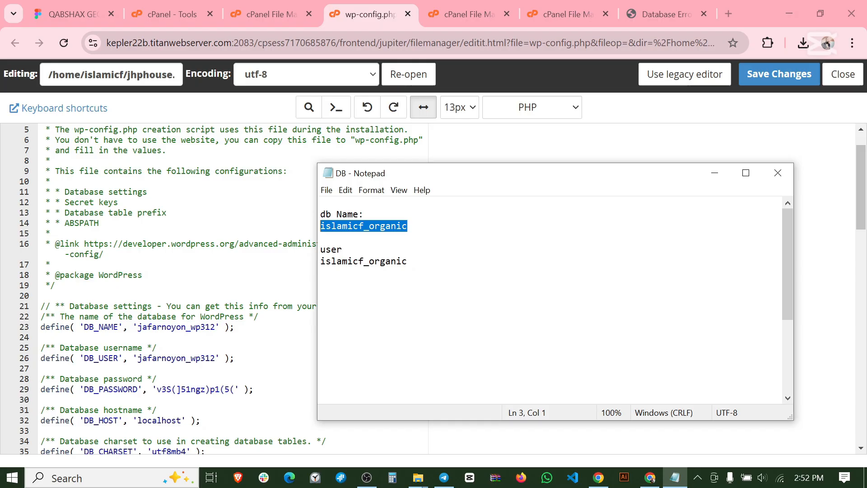
{"action": "left_click", "coordinate": [712, 171]}
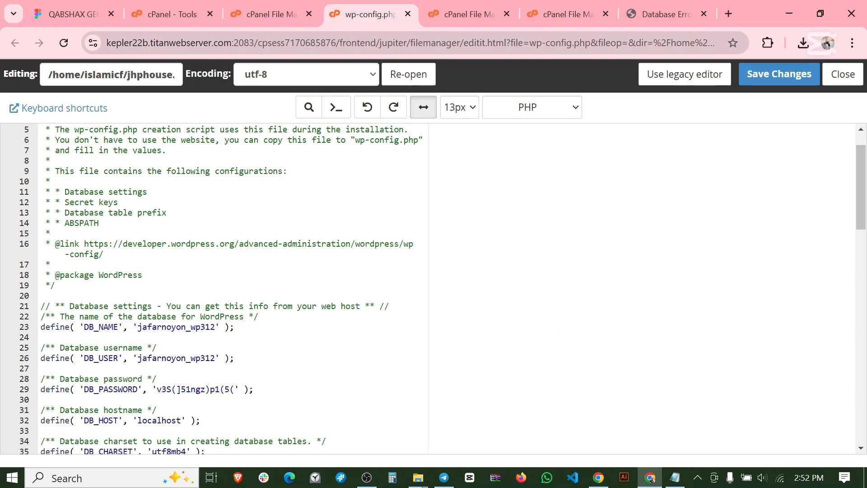
{"action": "left_click_drag", "start_coordinate": [215, 327], "coordinate": [139, 327]}
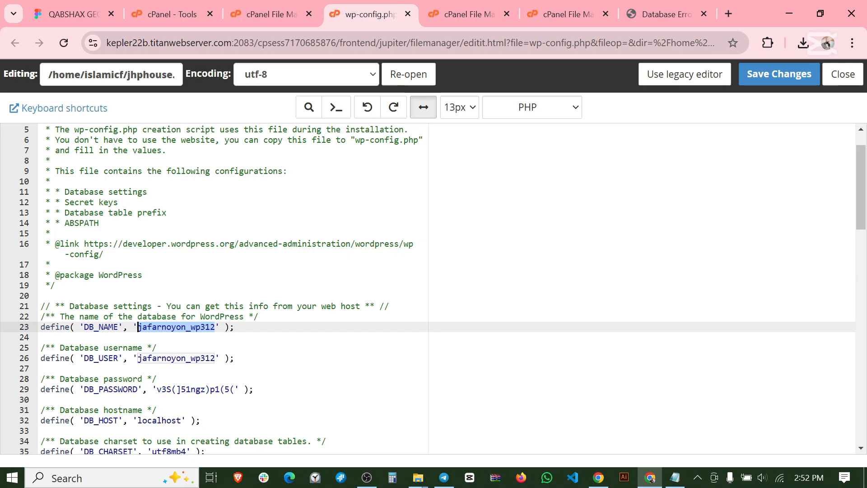
{"action": "key", "text": "ctrl+v"}
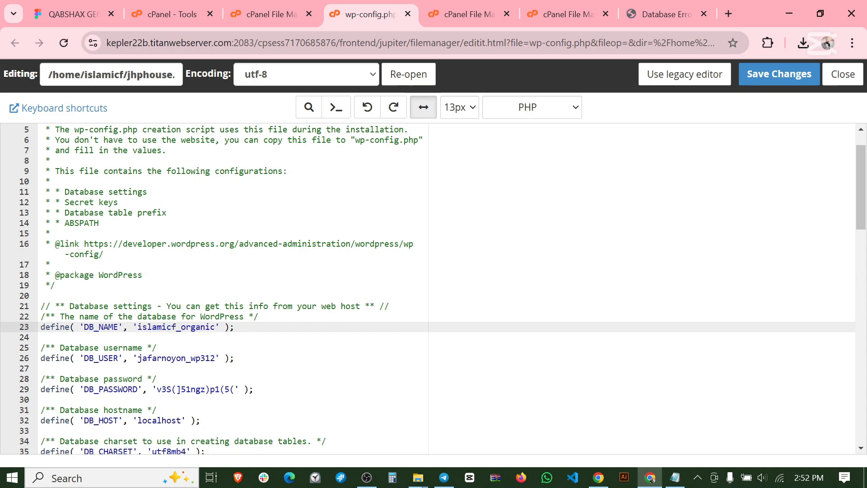
{"action": "left_click_drag", "start_coordinate": [215, 358], "coordinate": [138, 357]}
{"action": "key", "text": "ctrl+v"}
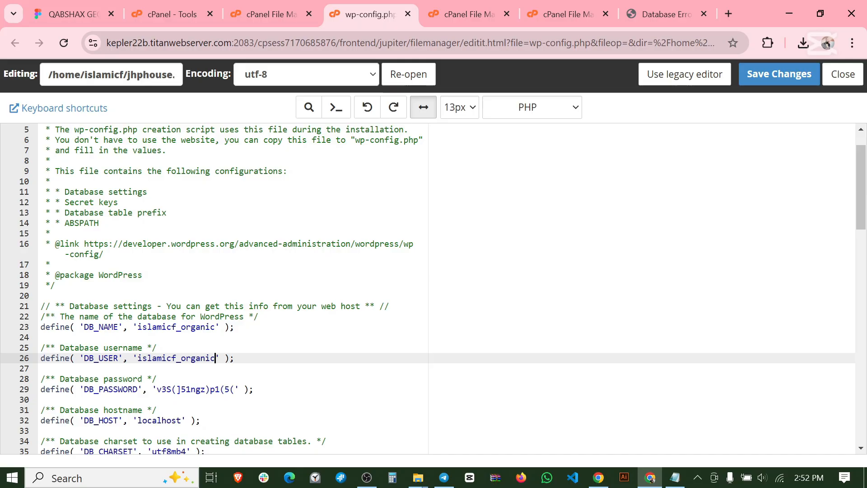
- Clear the existing DB_PASSWORD value in wp-config.php, keeping the empty quotes
{"action": "scroll", "coordinate": [429, 289], "scroll_direction": "down", "scroll_amount": 1}
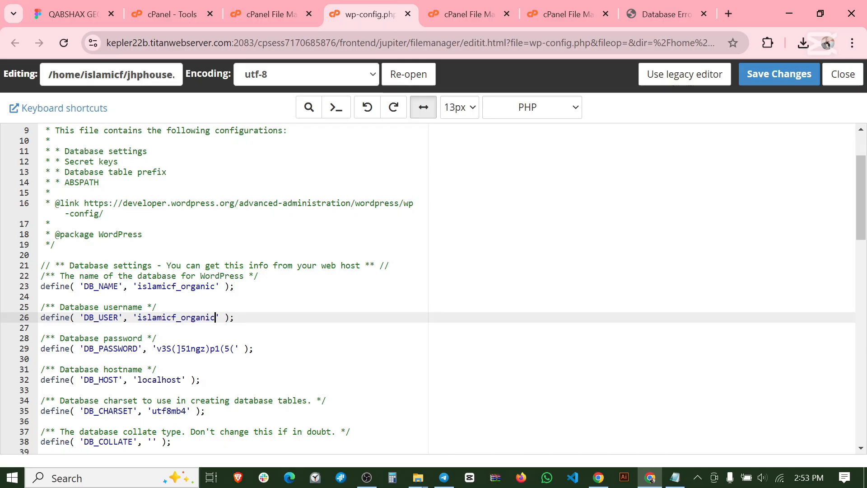
{"action": "scroll", "coordinate": [429, 289], "scroll_direction": "down", "scroll_amount": 1}
{"action": "scroll", "coordinate": [429, 289], "scroll_direction": "down", "scroll_amount": 4}
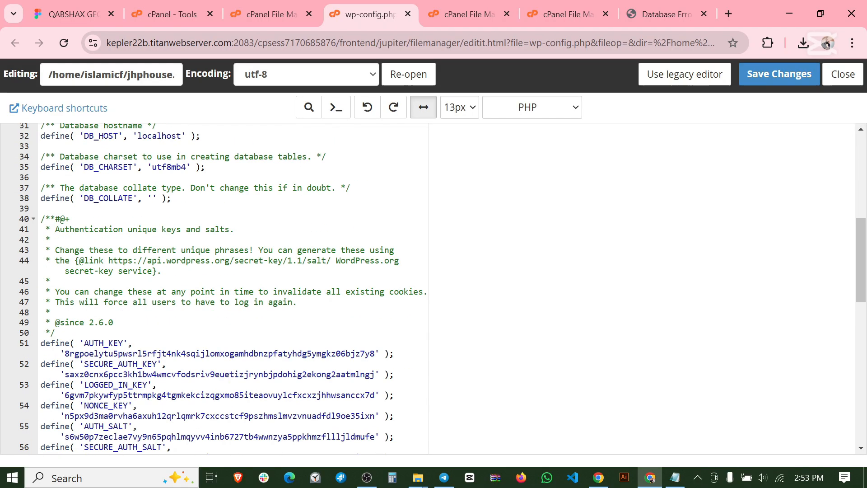
{"action": "scroll", "coordinate": [429, 289], "scroll_direction": "up", "scroll_amount": 4}
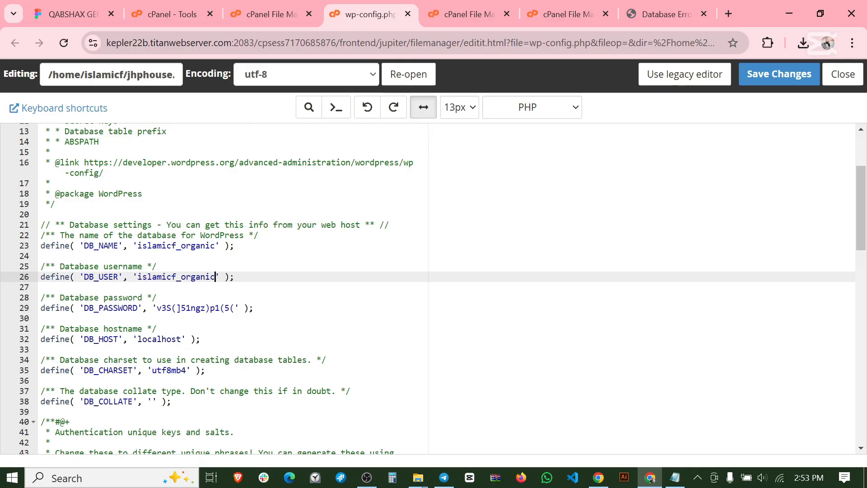
{"action": "left_click", "coordinate": [234, 308]}
{"action": "key", "text": "shift+Right"}
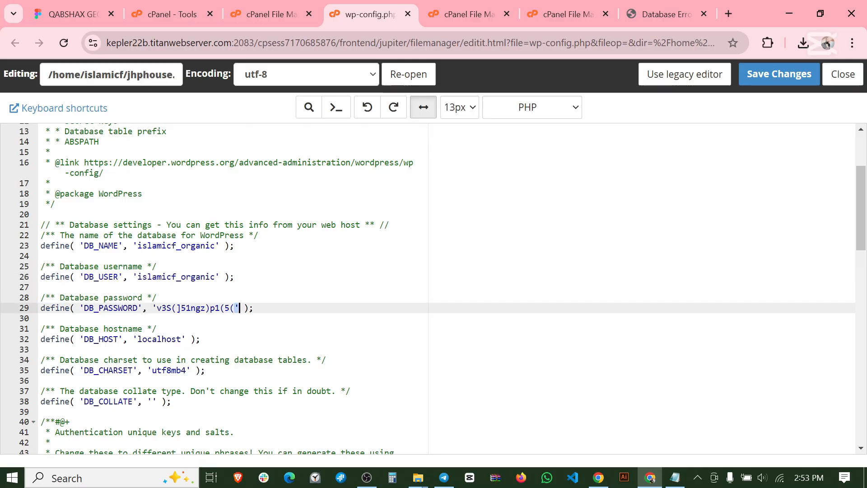
{"action": "left_click", "coordinate": [238, 307]}
{"action": "left_click_drag", "start_coordinate": [234, 308], "coordinate": [157, 309]}
{"action": "key", "text": "BackSpace"}
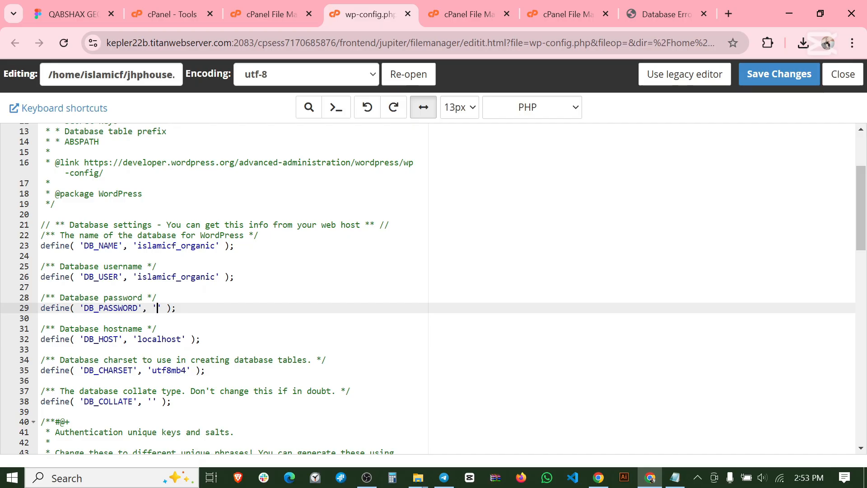
{"action": "scroll", "coordinate": [433, 289], "scroll_direction": "up", "scroll_amount": 3}
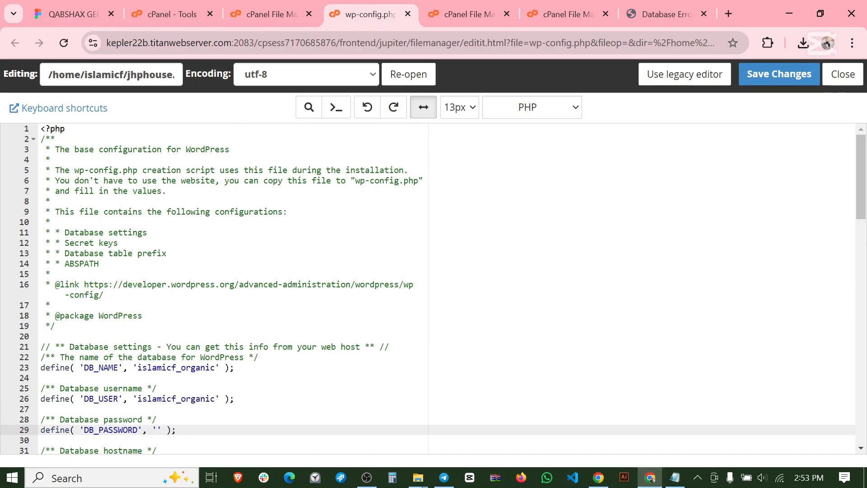
{"action": "key", "text": "ctrl+plus"}
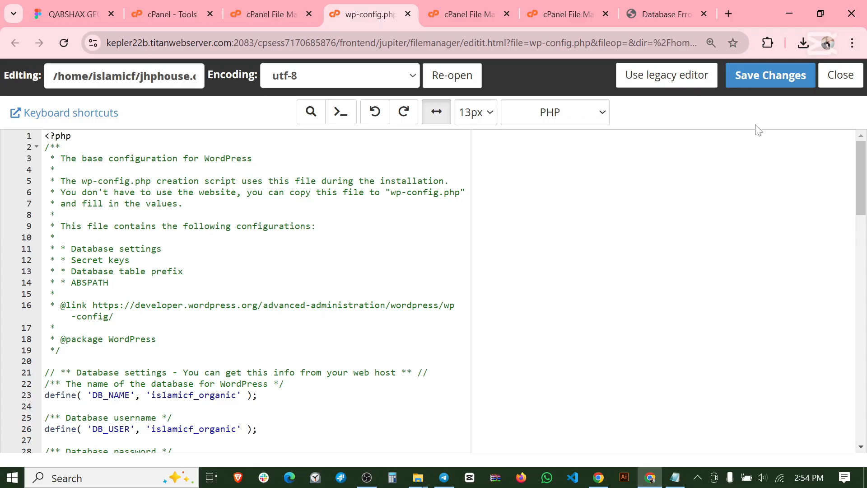
- Save the changes to wp-config.php, and load the jhphouse.com home page in place of its wp-admin address
{"action": "left_click", "coordinate": [759, 82]}
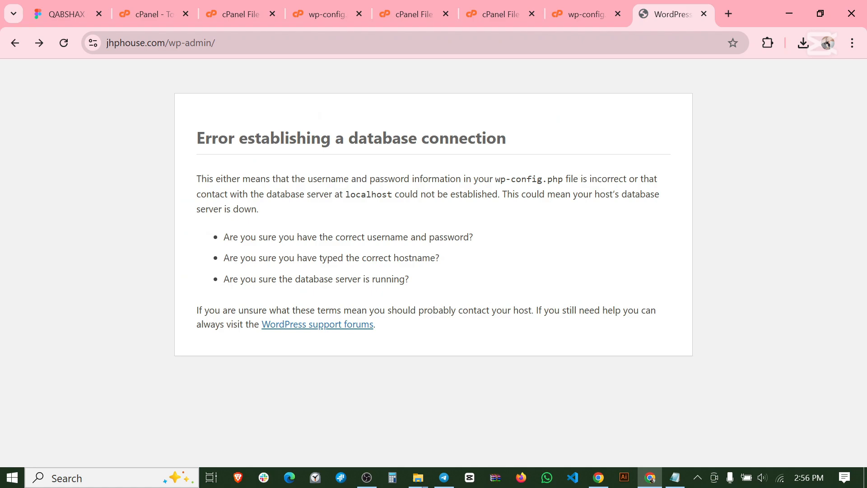
{"action": "left_click_drag", "start_coordinate": [218, 43], "coordinate": [165, 43]}
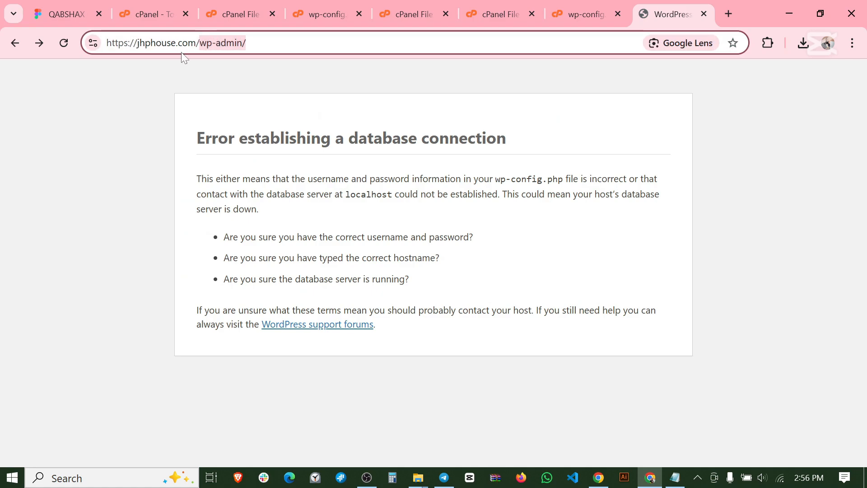
{"action": "key", "text": "BackSpace"}
{"action": "key", "text": "Return"}
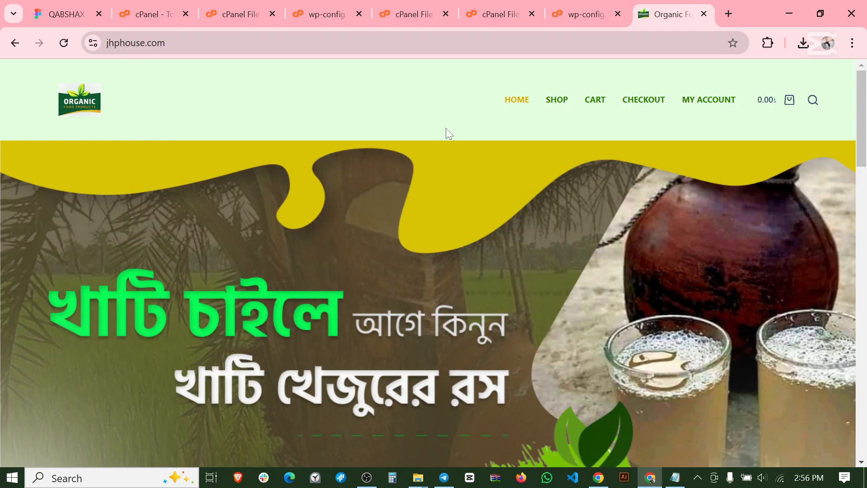
- Examine the restored jhphouse.com home page from the header banner down to the customer reviews and footer, and check its address
{"action": "scroll", "coordinate": [446, 128], "scroll_direction": "down", "scroll_amount": 20}
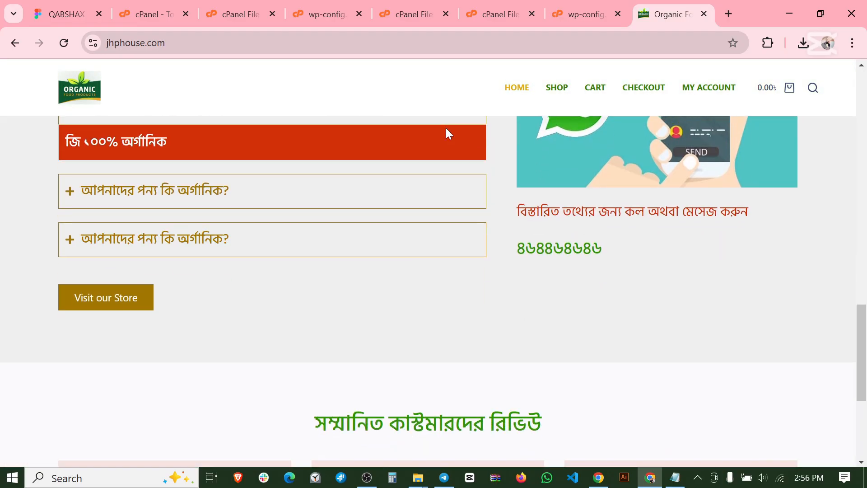
{"action": "scroll", "coordinate": [446, 128], "scroll_direction": "down", "scroll_amount": 5}
{"action": "scroll", "coordinate": [446, 128], "scroll_direction": "up", "scroll_amount": 20}
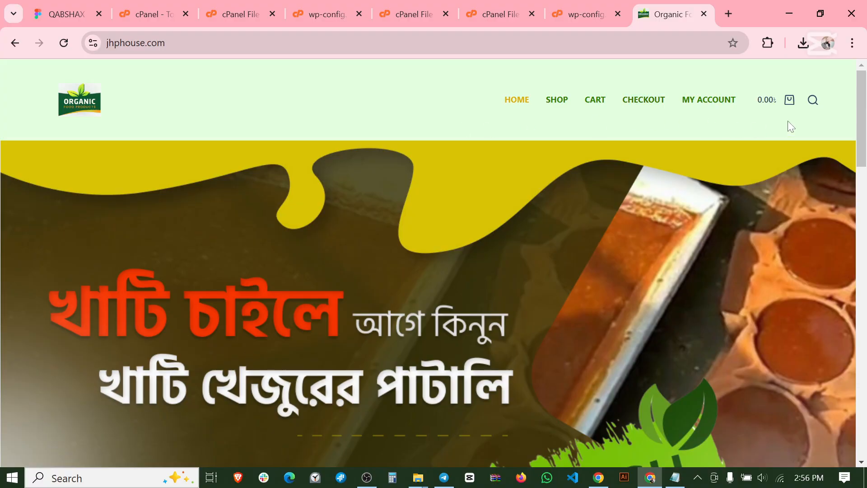
{"action": "left_click_drag", "start_coordinate": [861, 129], "coordinate": [858, 421]}
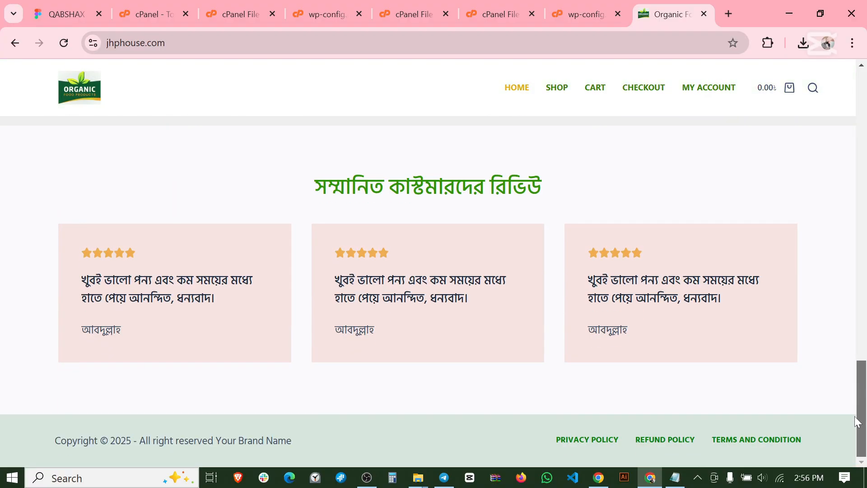
{"action": "scroll", "coordinate": [500, 316], "scroll_direction": "up", "scroll_amount": 20}
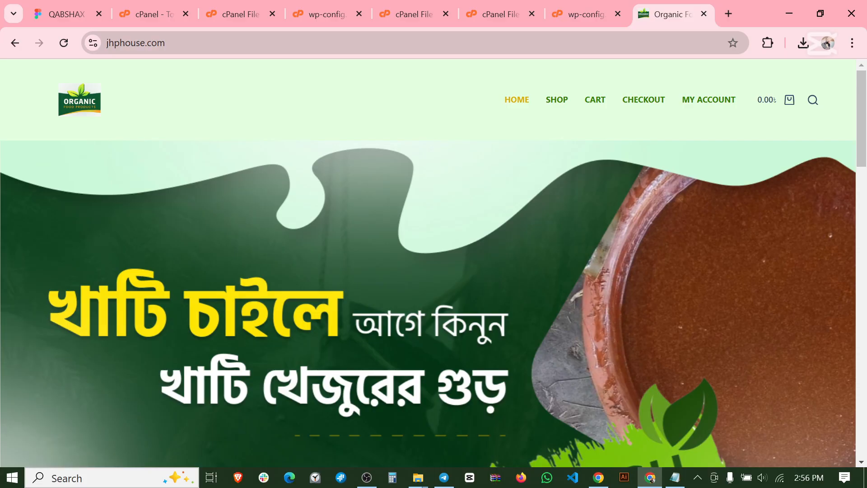
{"action": "left_click", "coordinate": [274, 34]}
{"action": "left_click", "coordinate": [274, 35]}
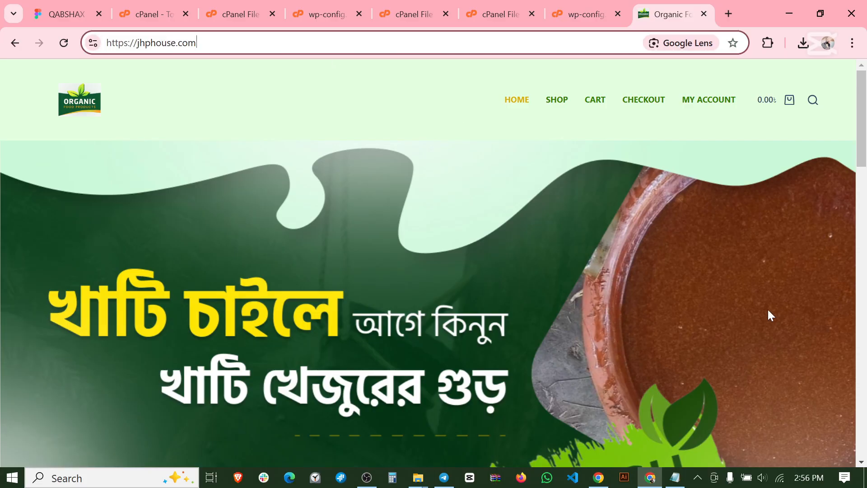
{"action": "scroll", "coordinate": [769, 315], "scroll_direction": "down", "scroll_amount": 15}
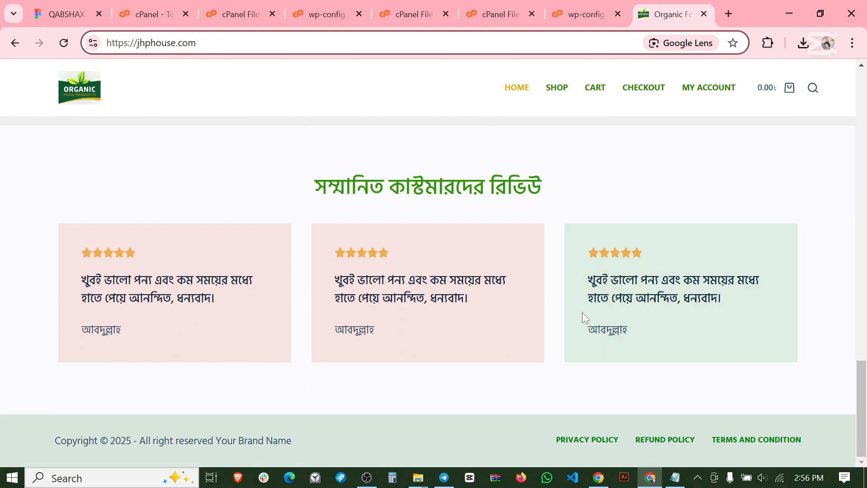
{"action": "scroll", "coordinate": [584, 310], "scroll_direction": "up", "scroll_amount": 15}
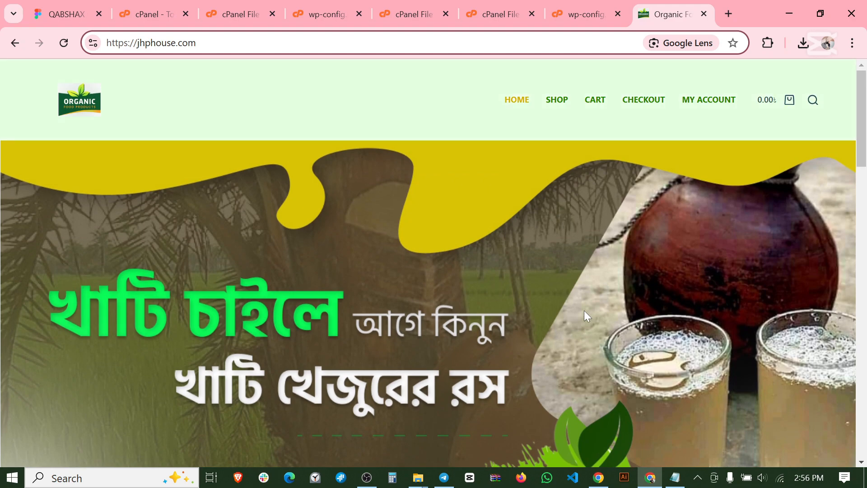